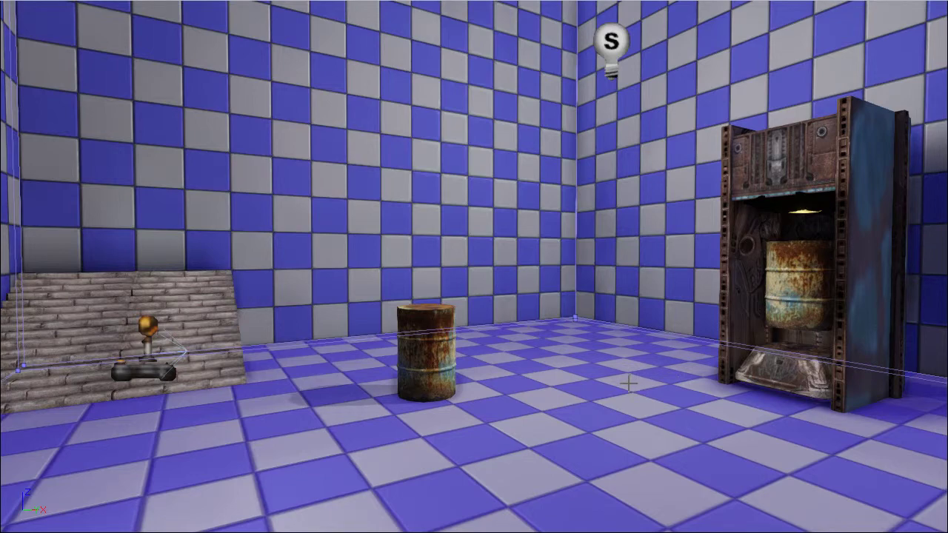
# Look over the room and select the orange-edged actor mounted on the side wall beside the ramp
pyautogui.moveTo(621, 399); pyautogui.dragTo(586, 382, button='right')
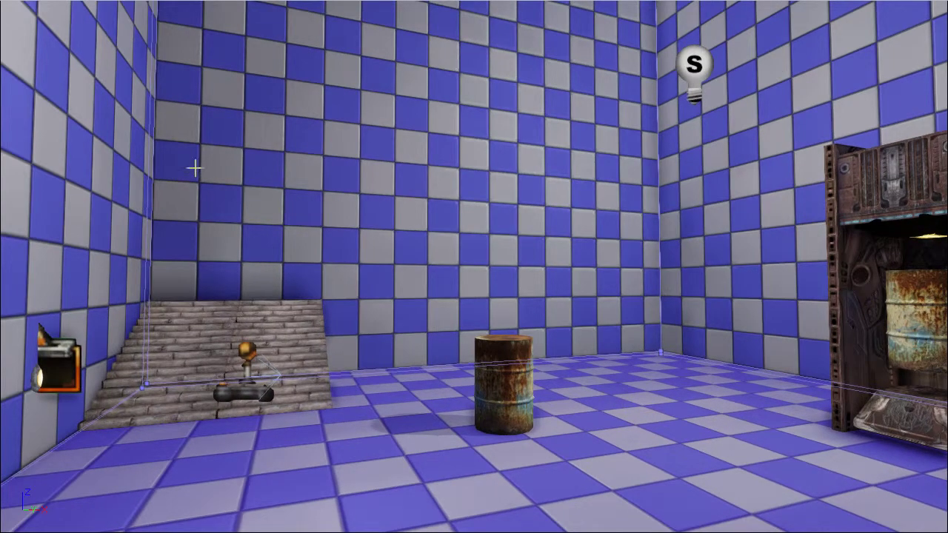
pyautogui.click(63, 369)
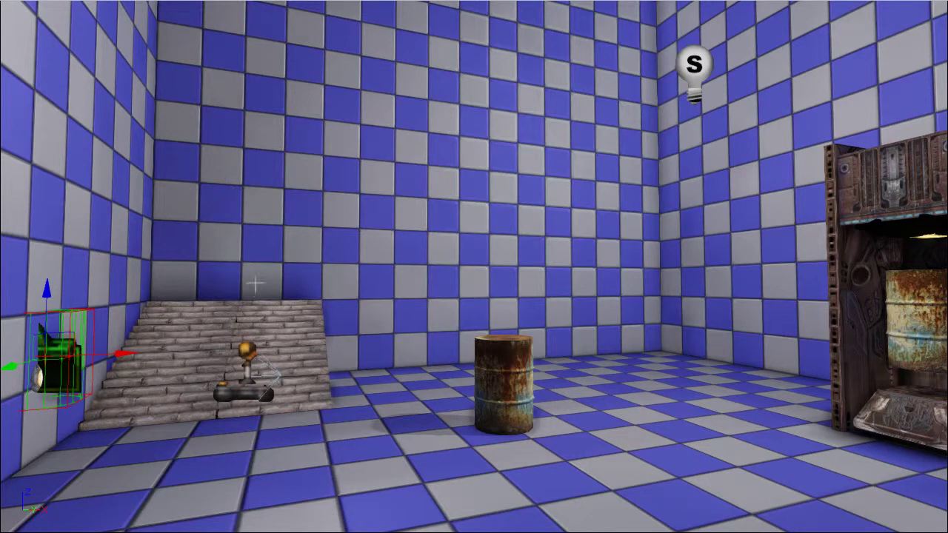
pyautogui.moveTo(326, 336); pyautogui.dragTo(380, 339, button='right')
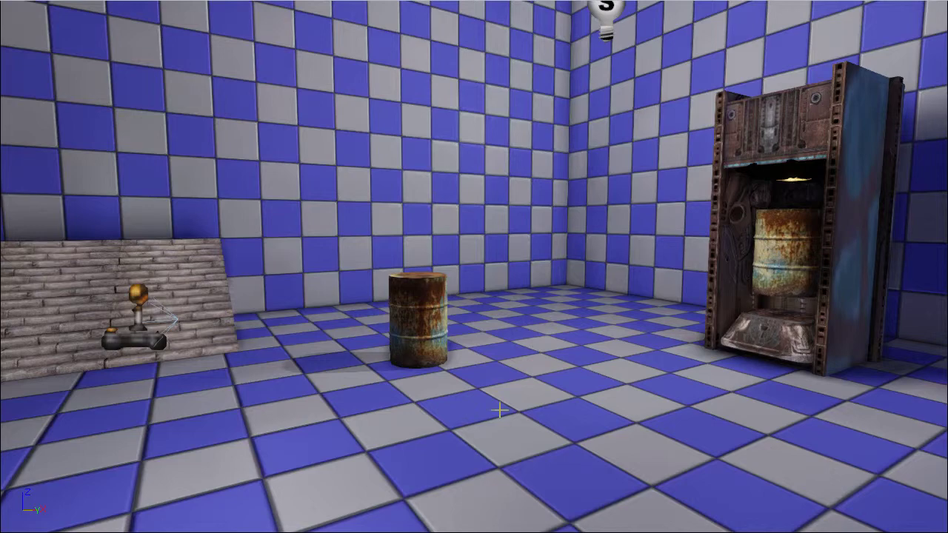
pyautogui.moveTo(500, 409); pyautogui.dragTo(552, 398, button='right')
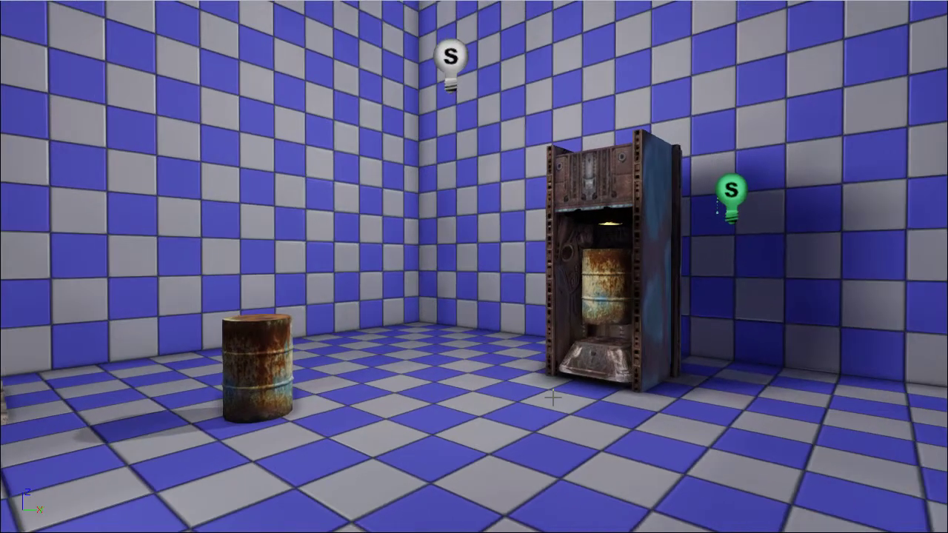
# Select the green light beside the tall machine to view its range, and look over that corner of the room
pyautogui.click(732, 190)
pyautogui.moveTo(655, 392); pyautogui.dragTo(687, 378, button='right')
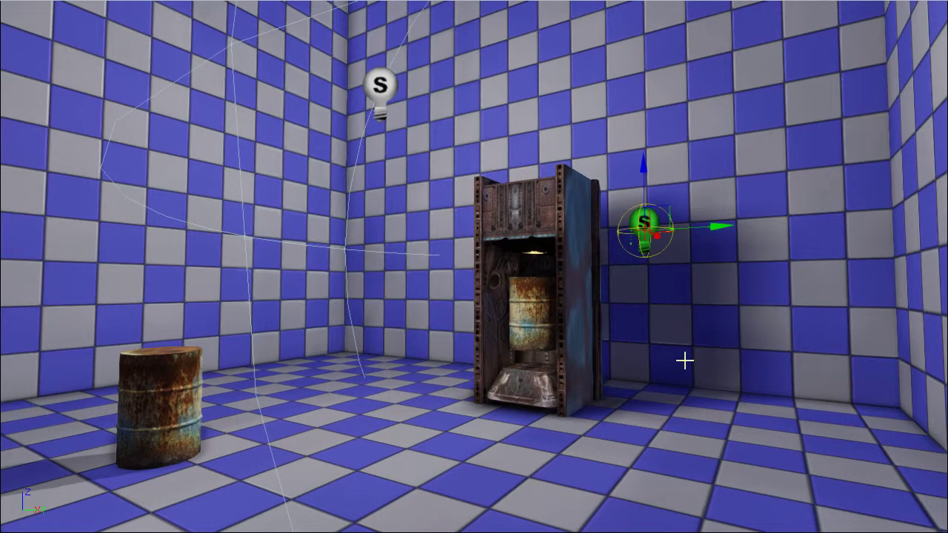
pyautogui.click(646, 400)
pyautogui.moveTo(586, 428); pyautogui.dragTo(515, 425, button='right')
pyautogui.moveTo(720, 400); pyautogui.dragTo(740, 401, button='right')
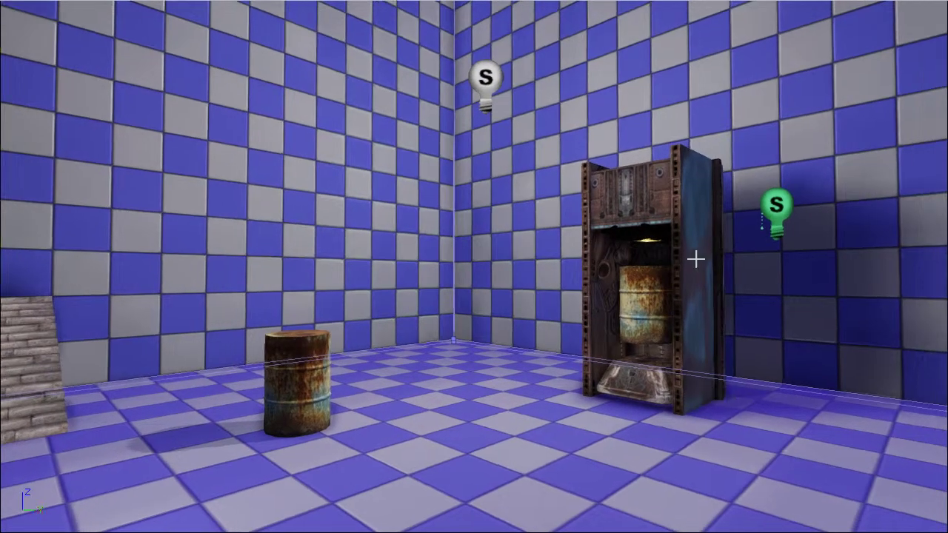
pyautogui.moveTo(755, 357); pyautogui.dragTo(774, 374, button='right')
# Check the collision settings in the properties of the barrel inside the machine, and close them
pyautogui.click(626, 280)
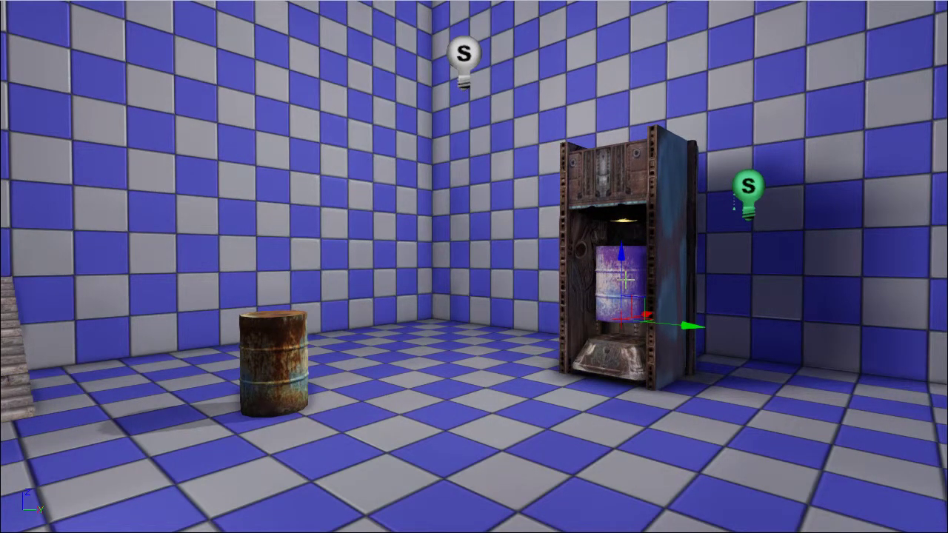
pyautogui.doubleClick(640, 245)
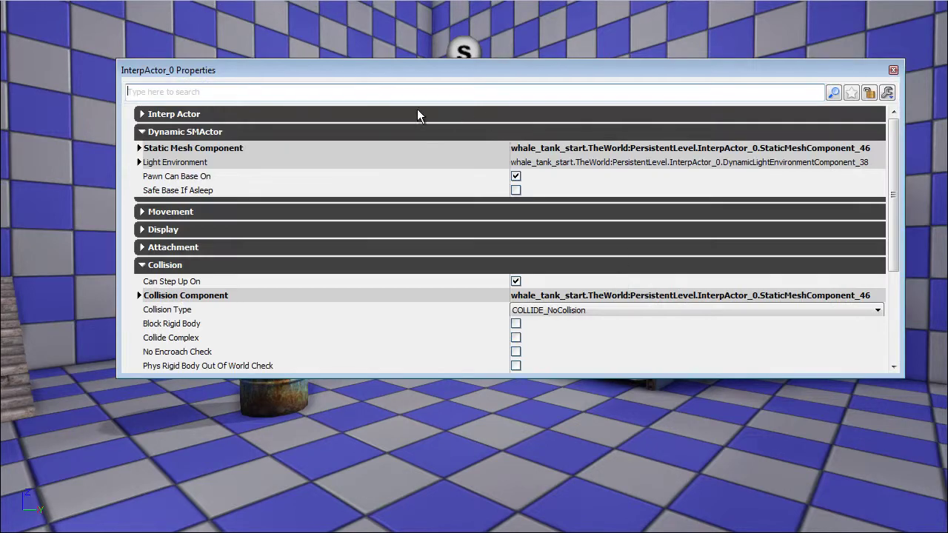
pyautogui.moveTo(371, 76); pyautogui.dragTo(378, 96)
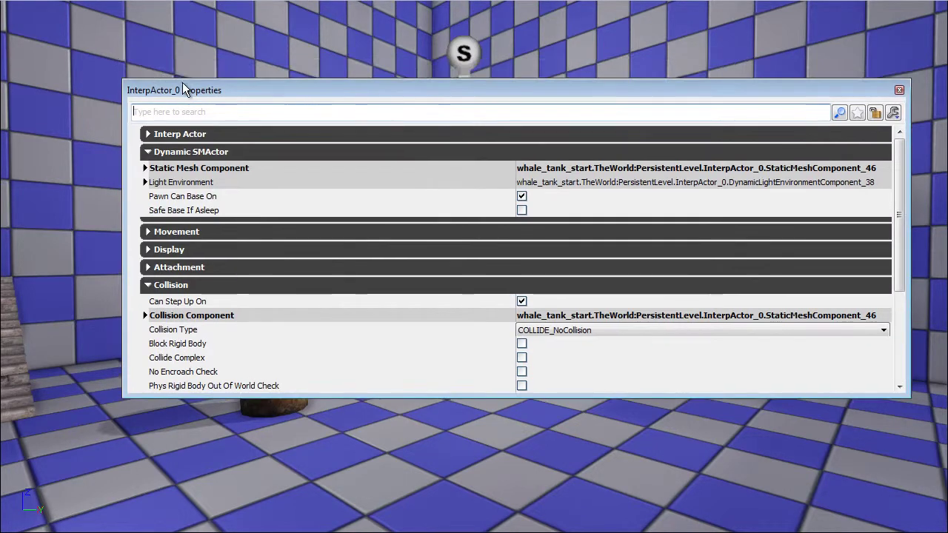
pyautogui.click(899, 91)
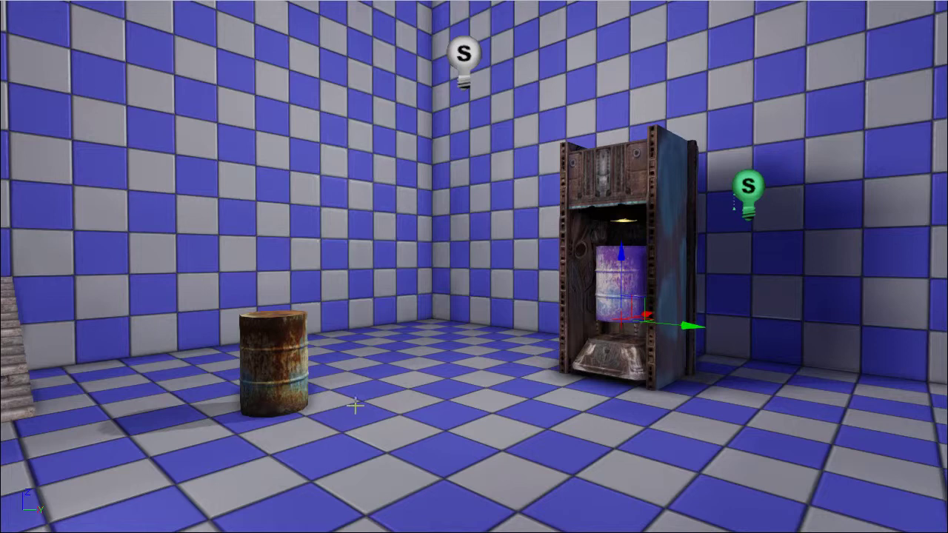
# Compare the two barrels by selecting the one on the floor and the one inside the machine
pyautogui.moveTo(489, 412); pyautogui.dragTo(341, 373, button='right')
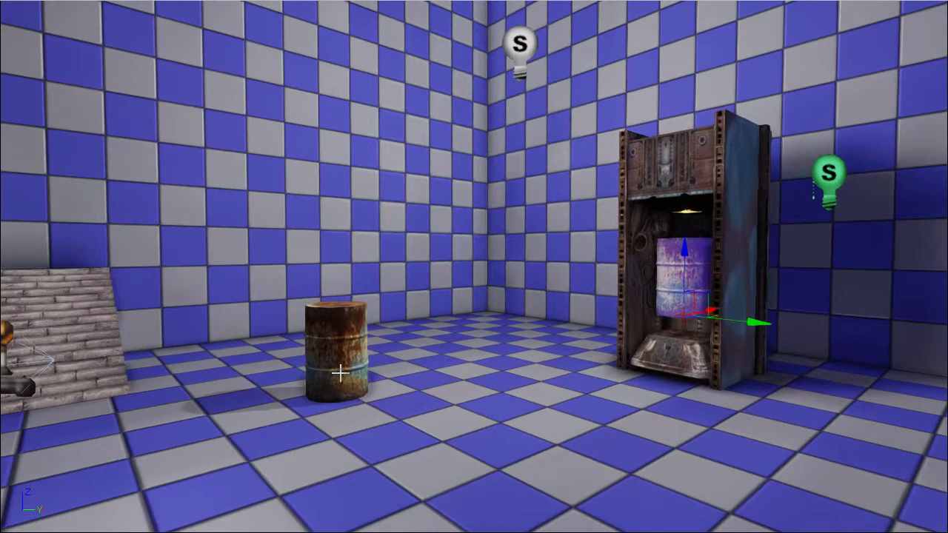
pyautogui.click(363, 359)
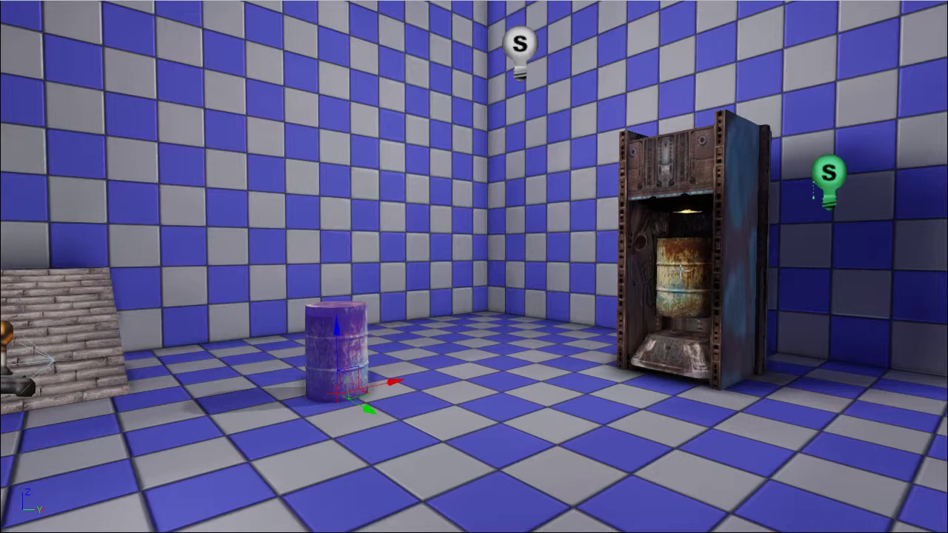
pyautogui.click(656, 322)
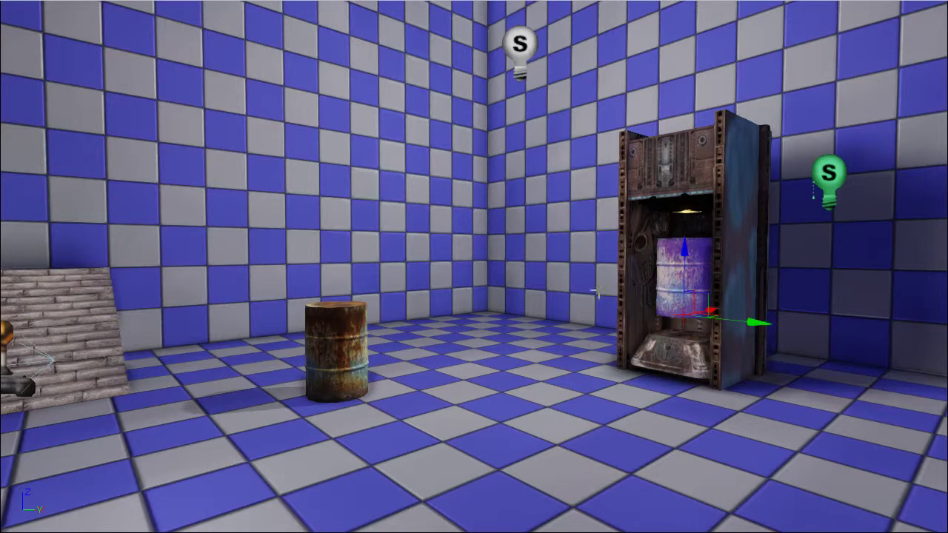
pyautogui.moveTo(568, 345); pyautogui.dragTo(593, 349, button='right')
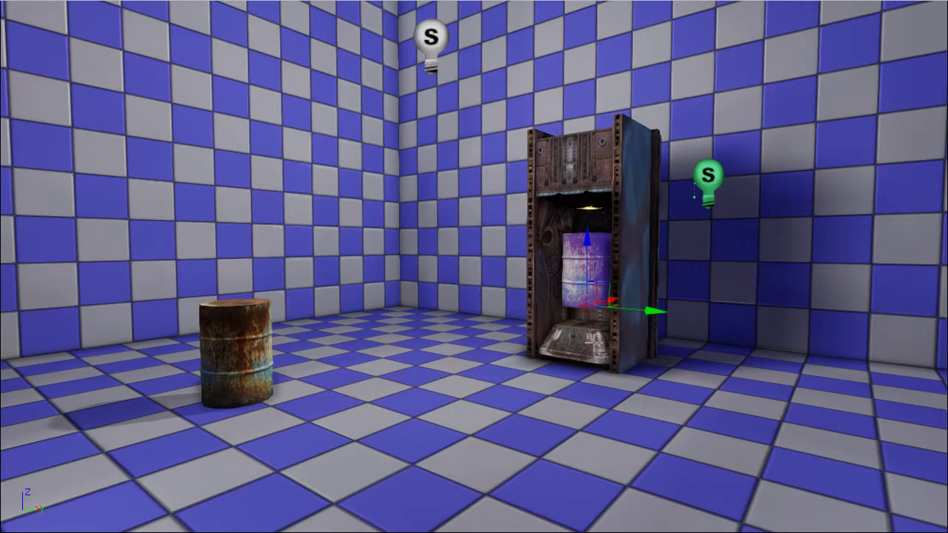
# Open the world properties, clear the property search filter and review the Game Type settings
pyautogui.moveTo(642, 381); pyautogui.dragTo(472, 393, button='right')
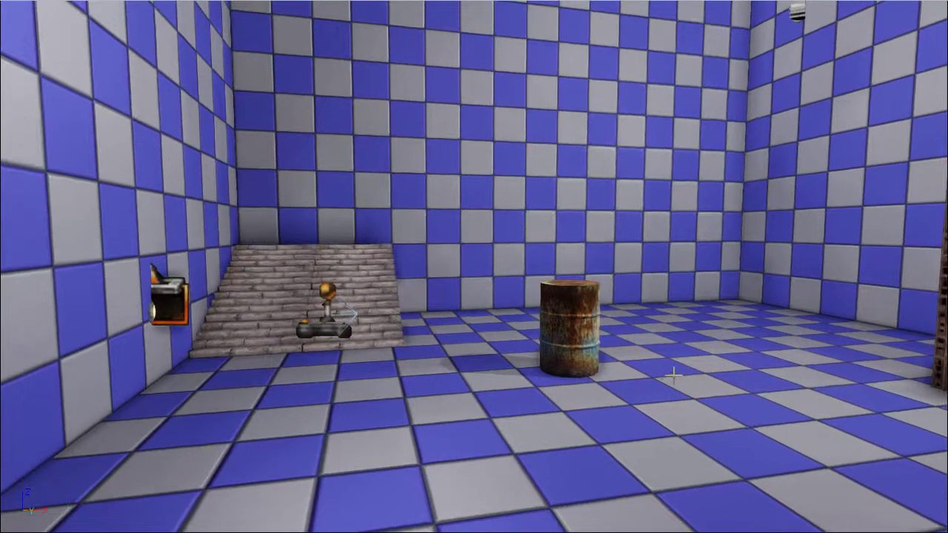
pyautogui.moveTo(675, 377); pyautogui.dragTo(627, 375, button='right')
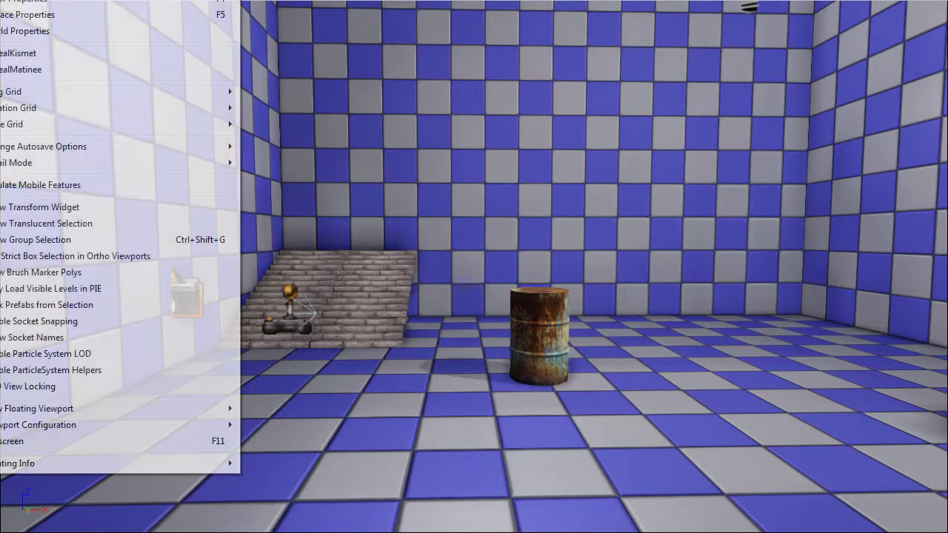
pyautogui.click(72, 32)
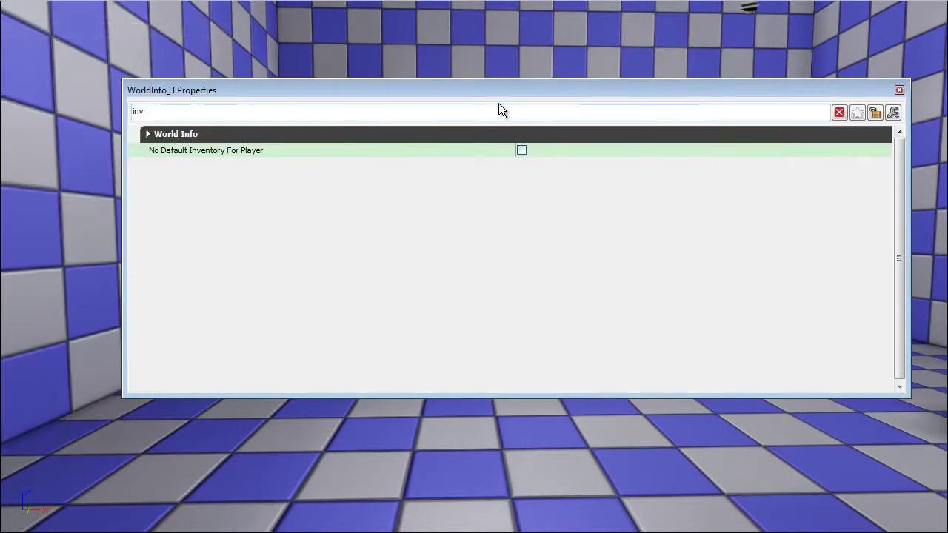
pyautogui.doubleClick(244, 112)
pyautogui.press('BackSpace')
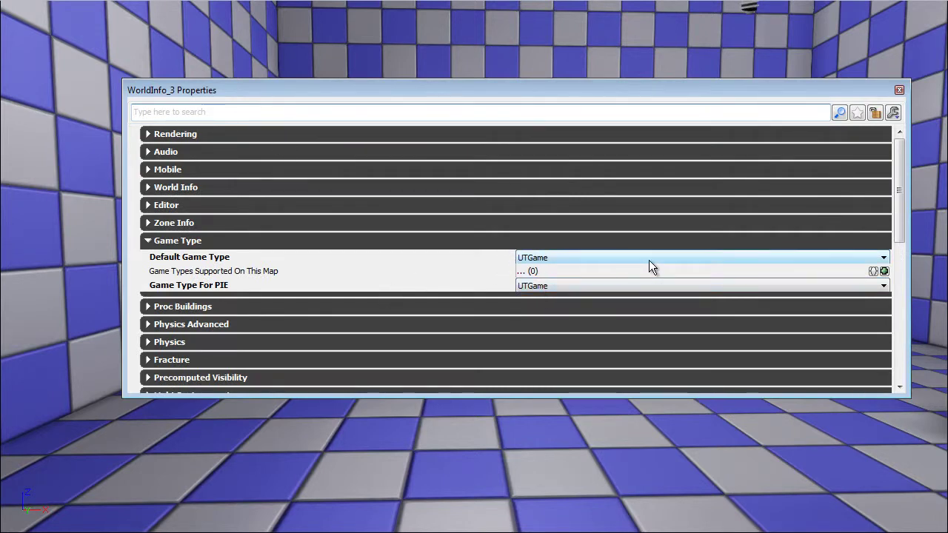
pyautogui.click(899, 91)
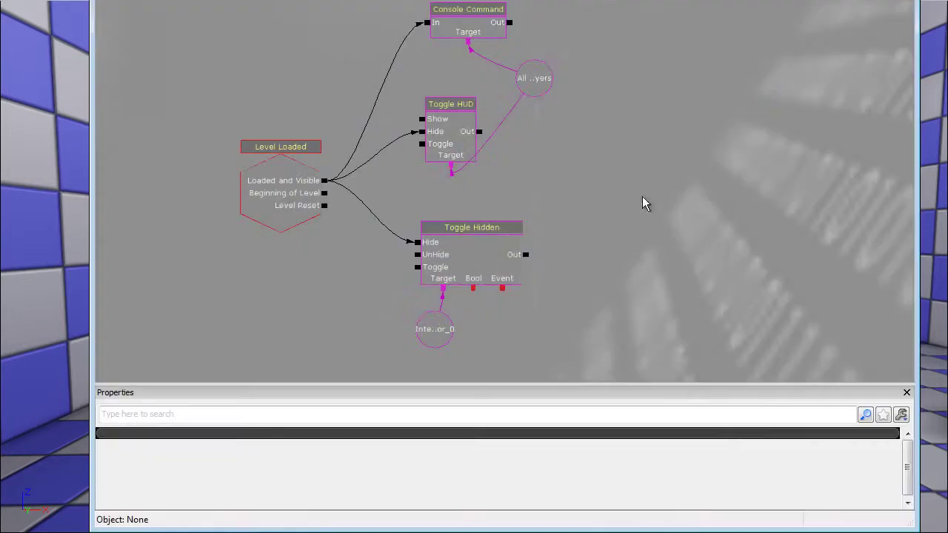
# Examine the Level Loaded event in Kismet and the command assigned to its Console Command action
pyautogui.moveTo(448, 24); pyautogui.dragTo(474, 85)
pyautogui.scroll(2, 474, 86)
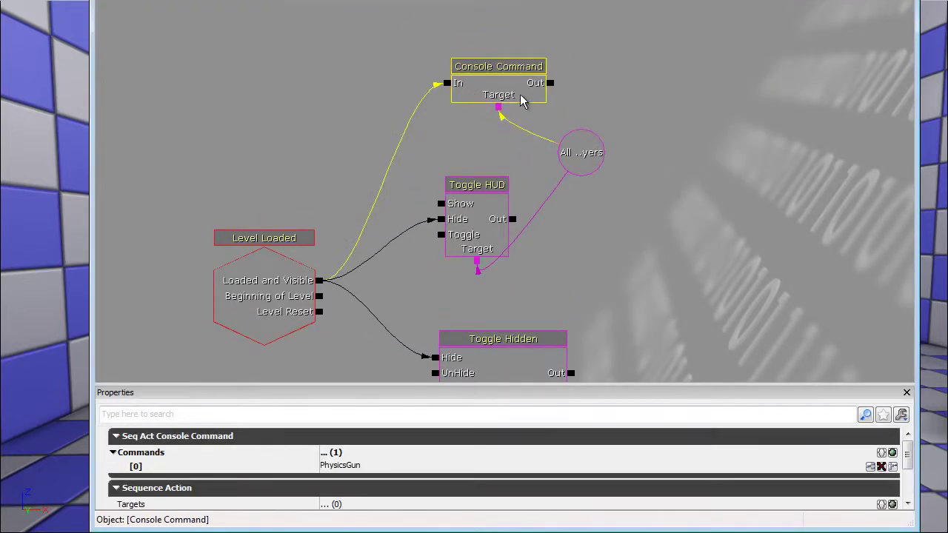
pyautogui.moveTo(345, 154); pyautogui.dragTo(322, 124)
pyautogui.click(244, 264)
pyautogui.click(290, 147)
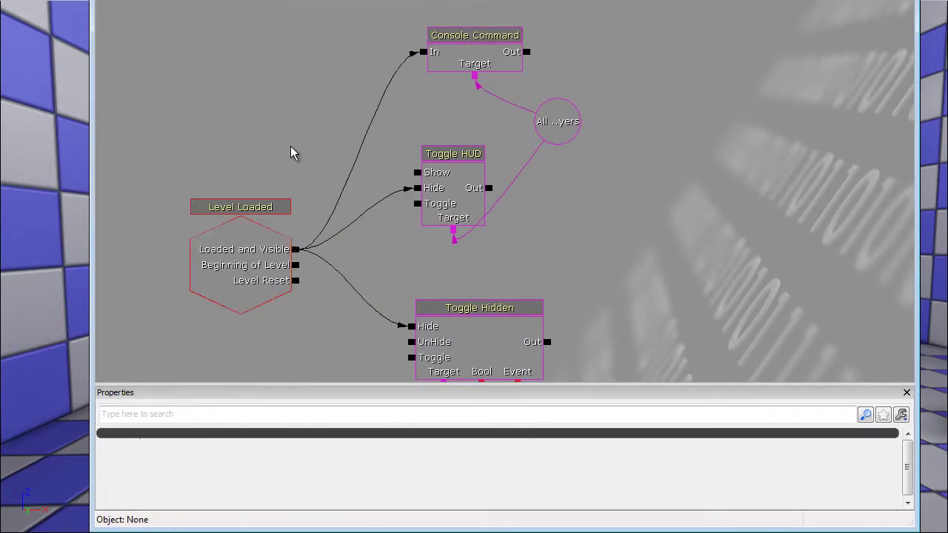
pyautogui.click(462, 58)
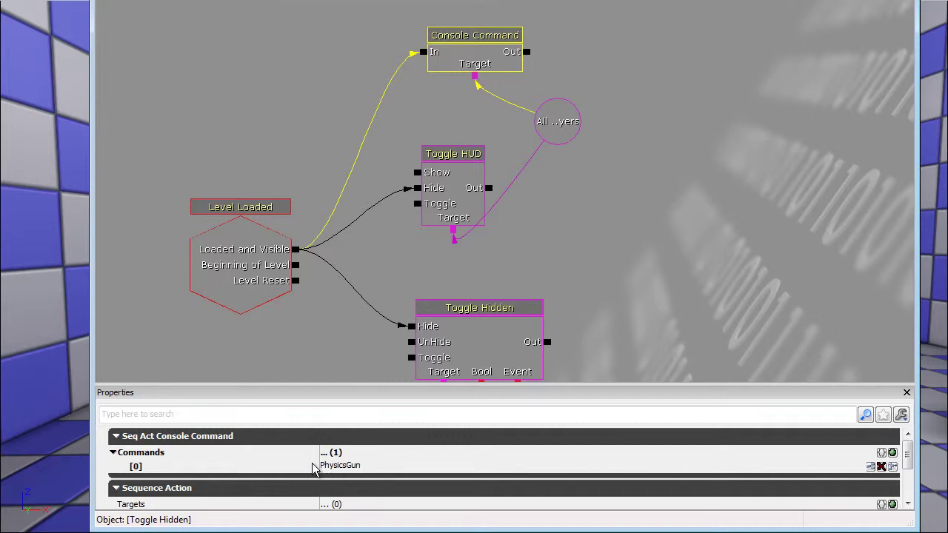
# Inspect the All Players variable and the Toggle HUD and Toggle Hidden actions with their target objects
pyautogui.moveTo(571, 131); pyautogui.dragTo(598, 154)
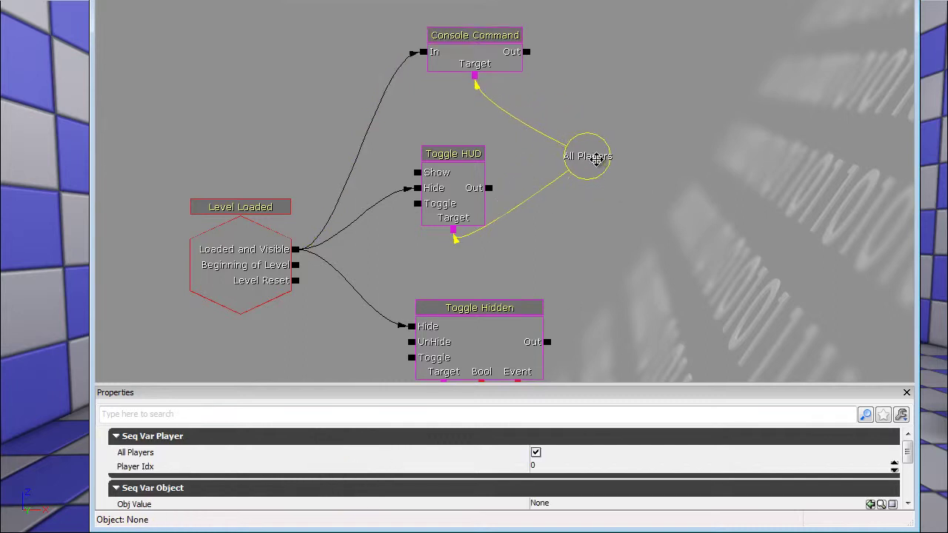
pyautogui.click(459, 194)
pyautogui.moveTo(546, 319); pyautogui.dragTo(535, 246)
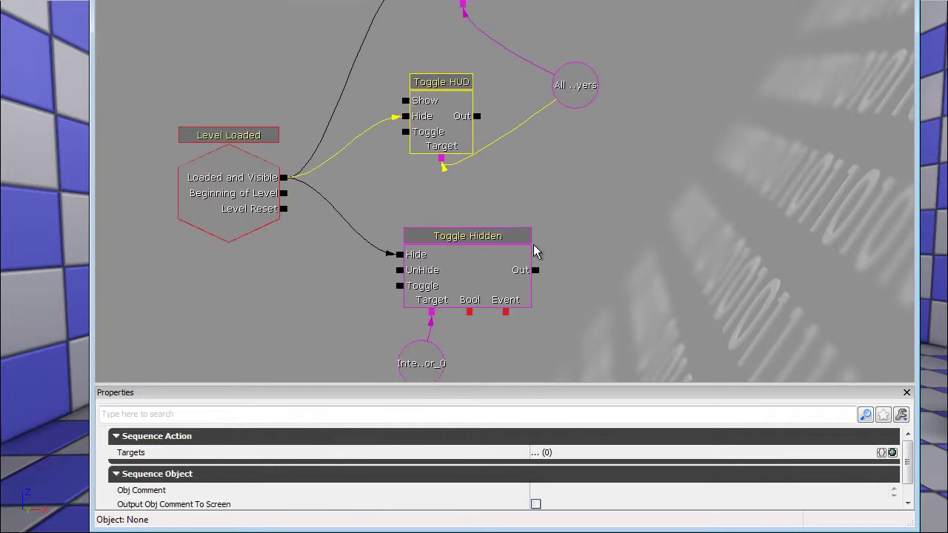
pyautogui.moveTo(454, 279); pyautogui.dragTo(476, 240)
pyautogui.click(476, 246)
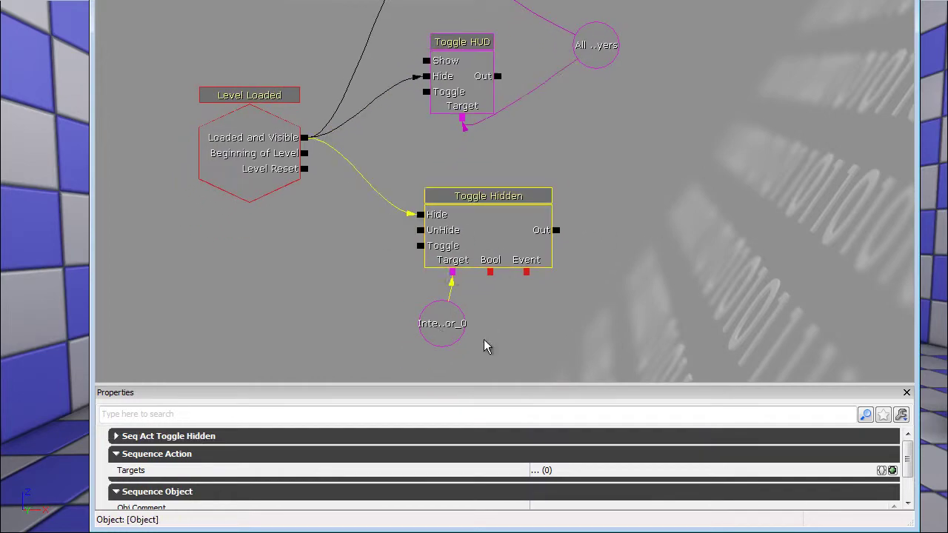
pyautogui.click(441, 323)
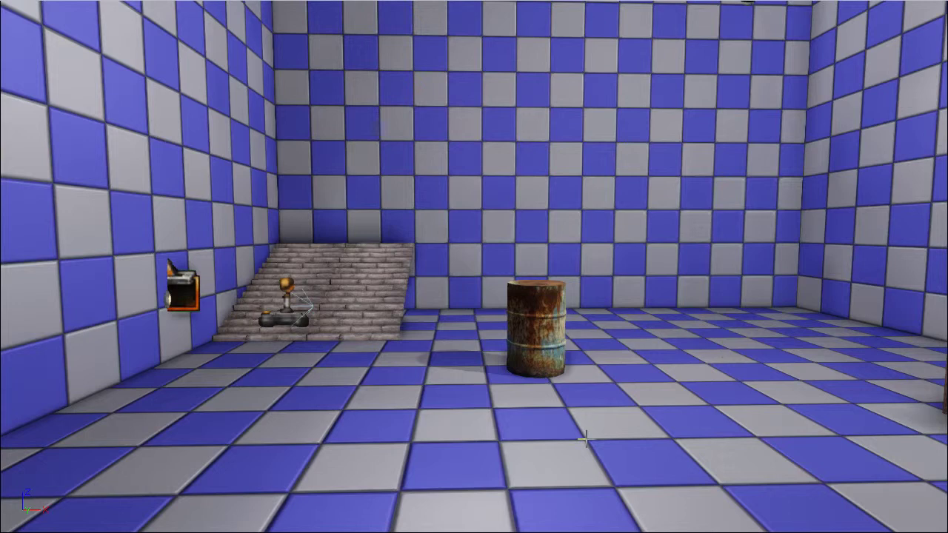
# Play the level from the floor in front of the barrel, switch to weapon 1 and approach the barrel
pyautogui.rightClick(585, 437)
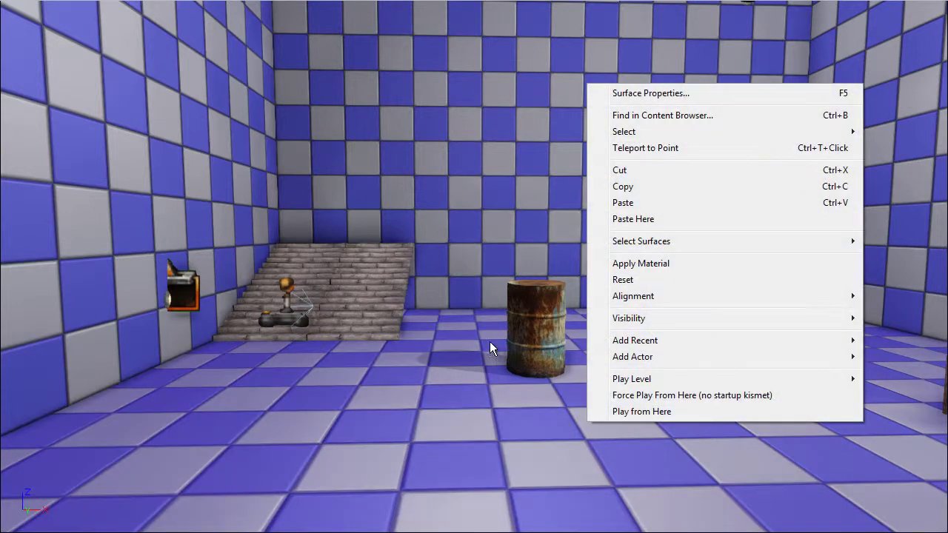
pyautogui.click(641, 412)
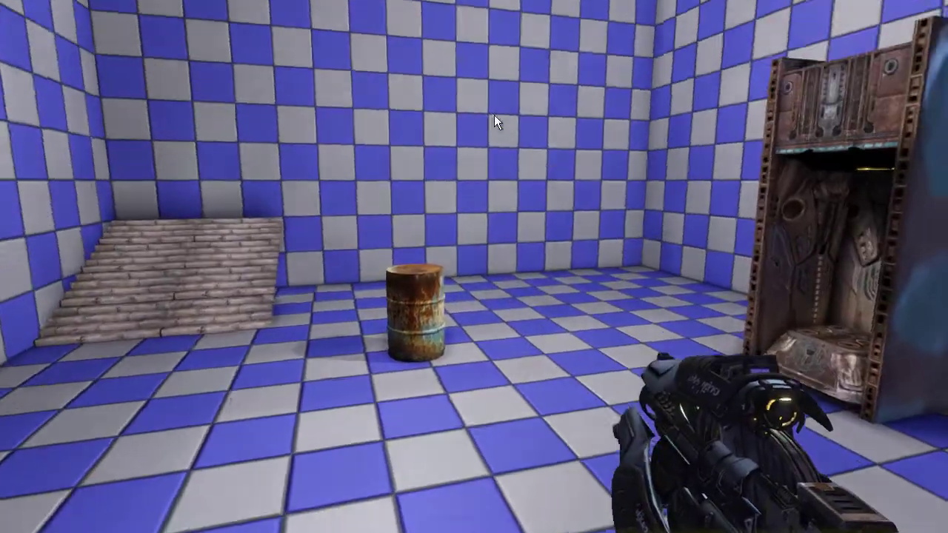
pyautogui.press('w')
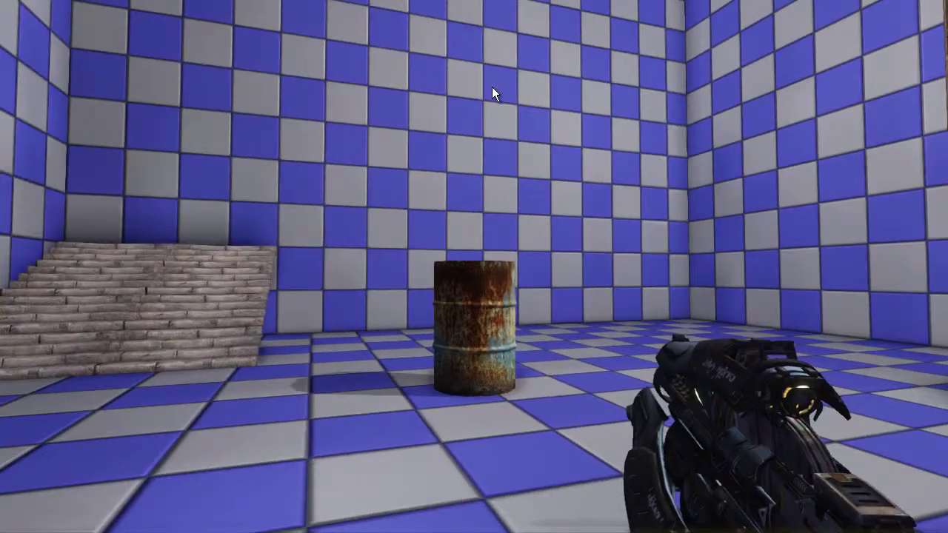
pyautogui.press('1')
pyautogui.press('a')
pyautogui.press('w')
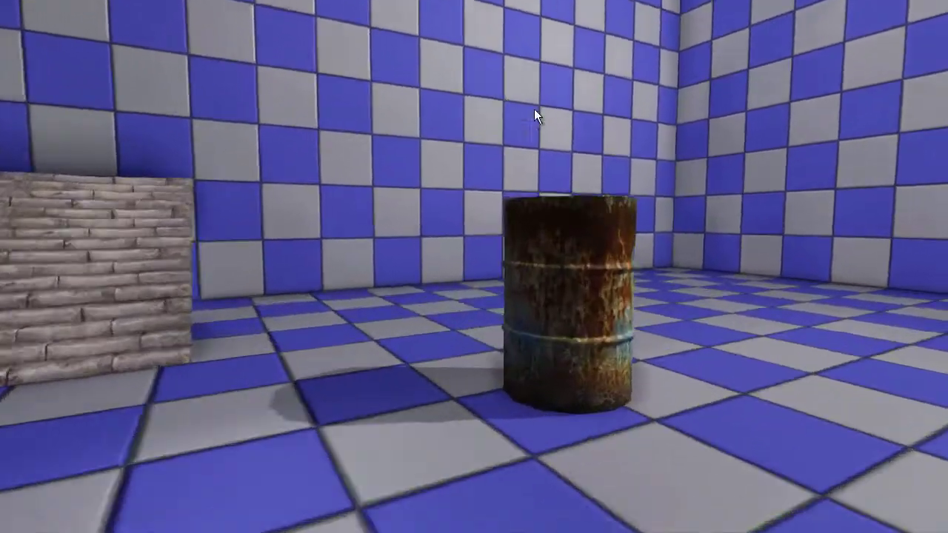
# Look at the empty machine in the running level and walk back up to the barrel
pyautogui.press('d')
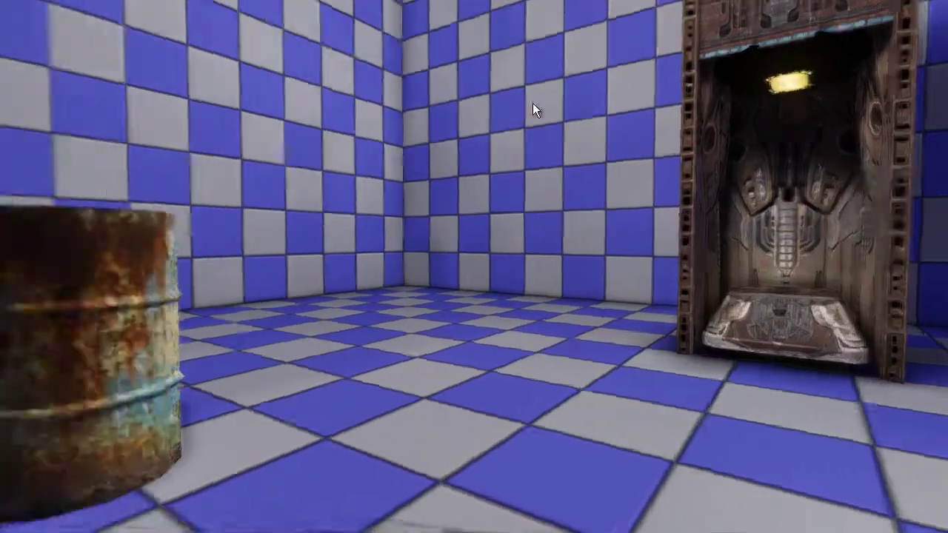
pyautogui.press('a')
pyautogui.press('s')
pyautogui.press('w')
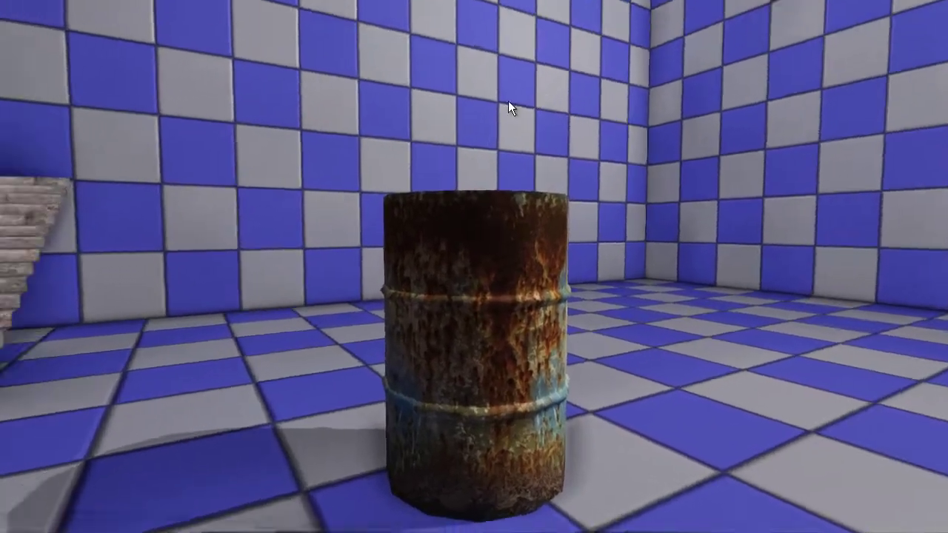
# Pick up the floor barrel with the physics gun and carry it in front of the machine
pyautogui.moveTo(508, 108); pyautogui.dragTo(492, 21)
pyautogui.press('s')
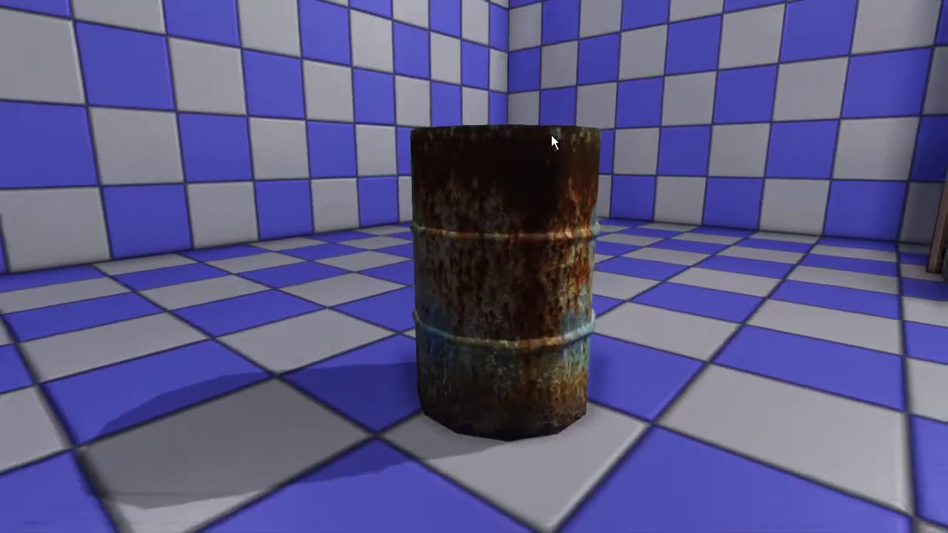
pyautogui.click(551, 135)
pyautogui.press('w')
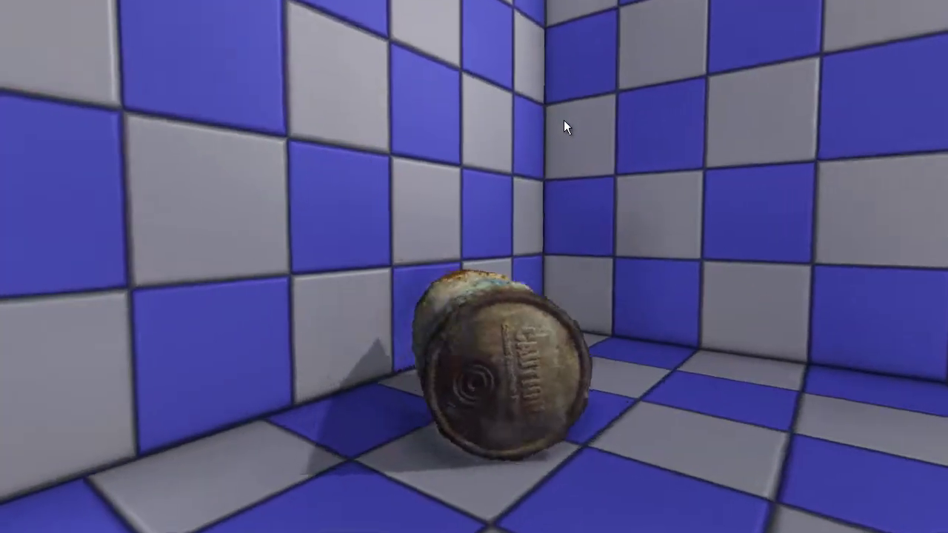
pyautogui.press('s')
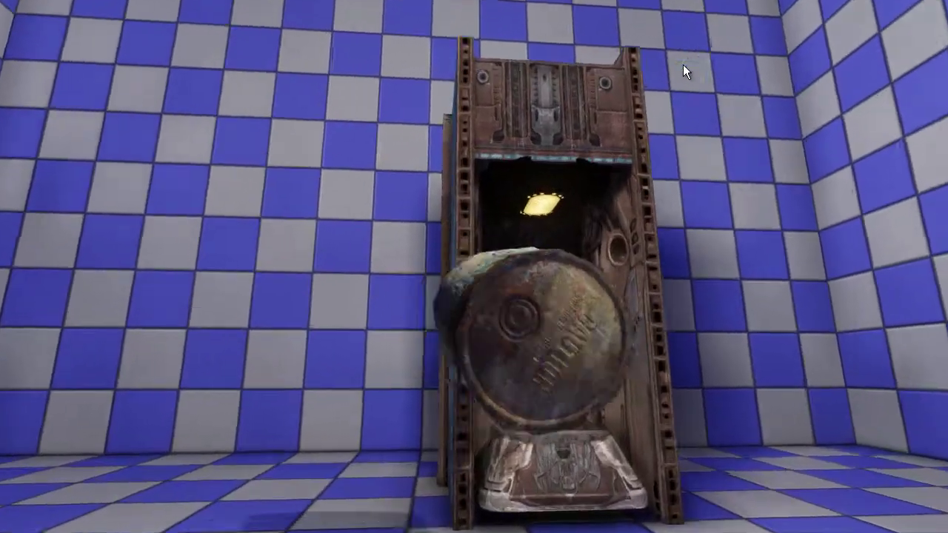
# Walk to the round button on the wall near the stairs in the running level, look at it and end the playtest
pyautogui.moveTo(683, 64); pyautogui.dragTo(0, 91)
pyautogui.press('w')
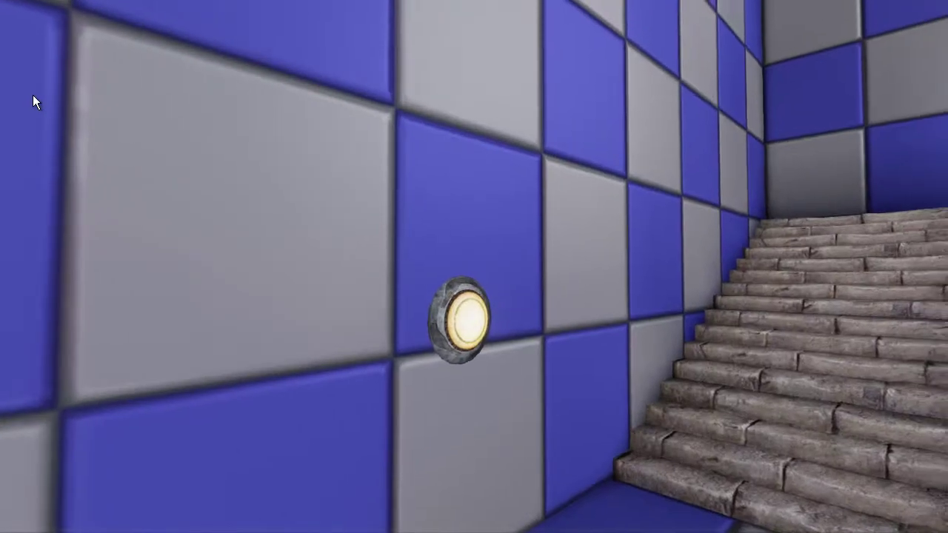
pyautogui.press('s')
pyautogui.press('Escape')
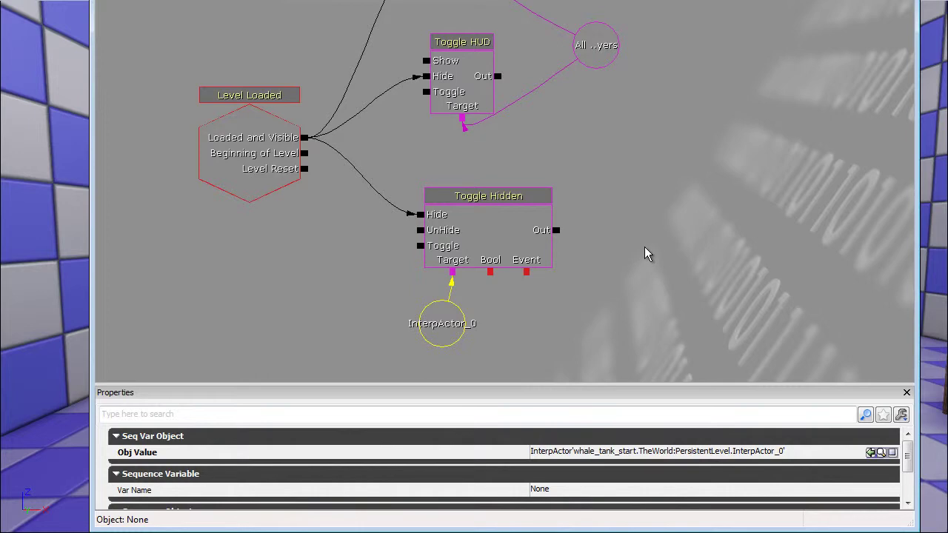
# Set the Interact Distance of the Trigger_0 Used event to 256
pyautogui.moveTo(644, 254); pyautogui.dragTo(577, 190)
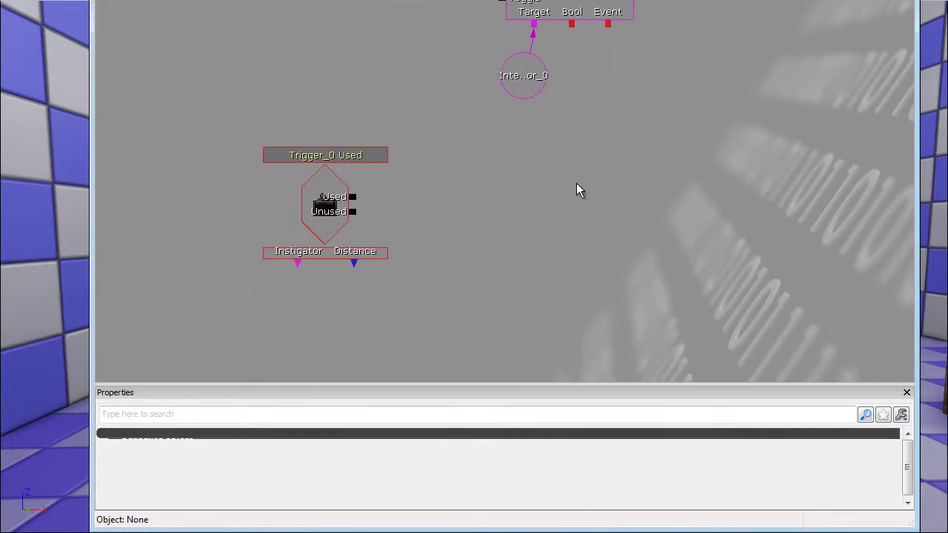
pyautogui.click(328, 204)
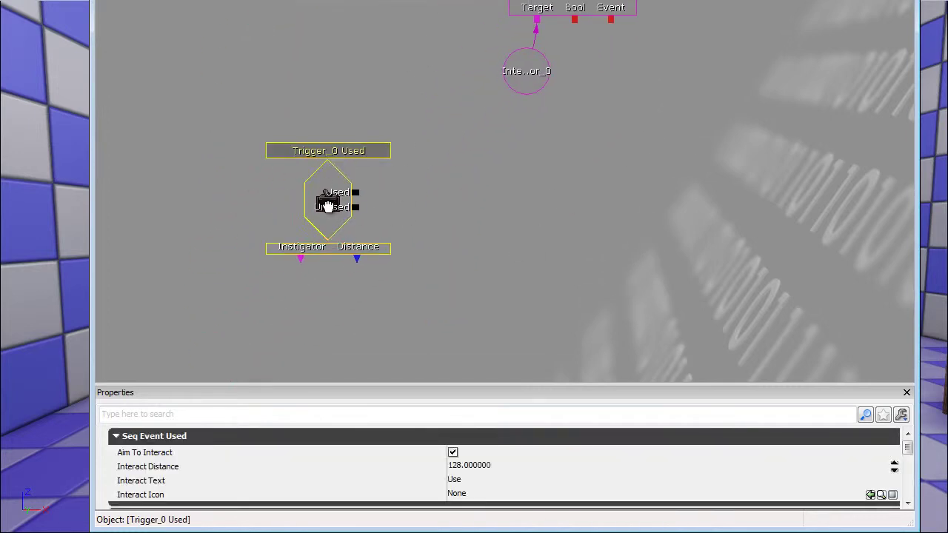
pyautogui.moveTo(484, 279); pyautogui.dragTo(504, 246)
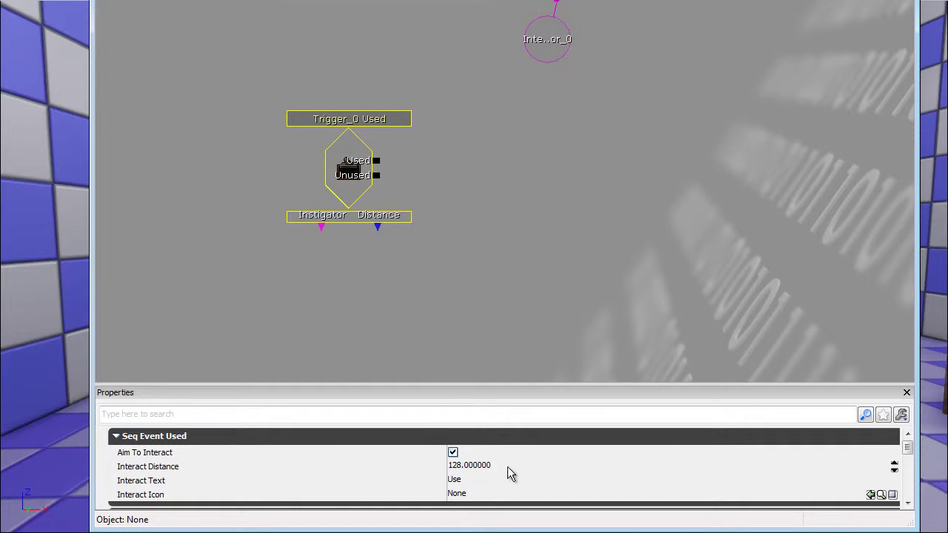
pyautogui.click(562, 464)
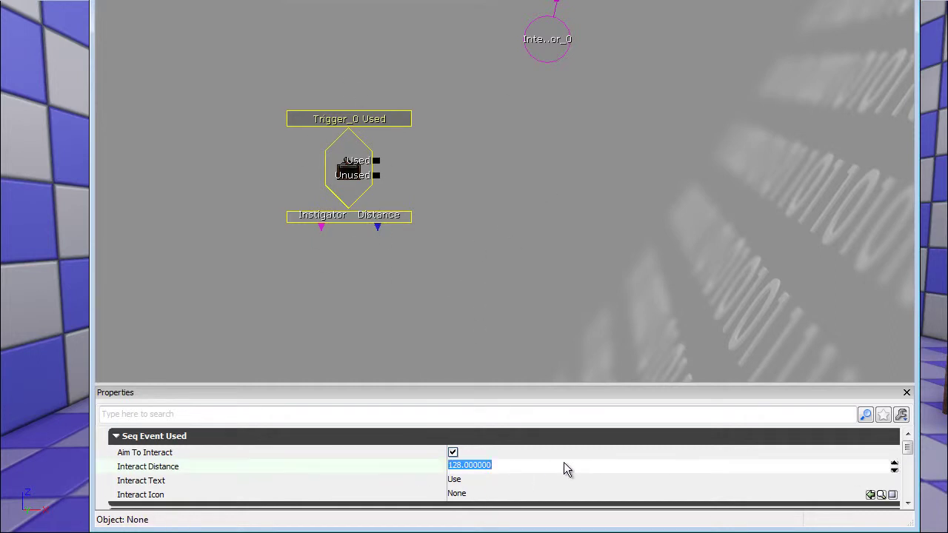
pyautogui.write('256')
pyautogui.press('Return')
# Set the Max Trigger Count of the Trigger_0 Used event to 0
pyautogui.click(908, 457)
pyautogui.scroll(-3, 909, 453)
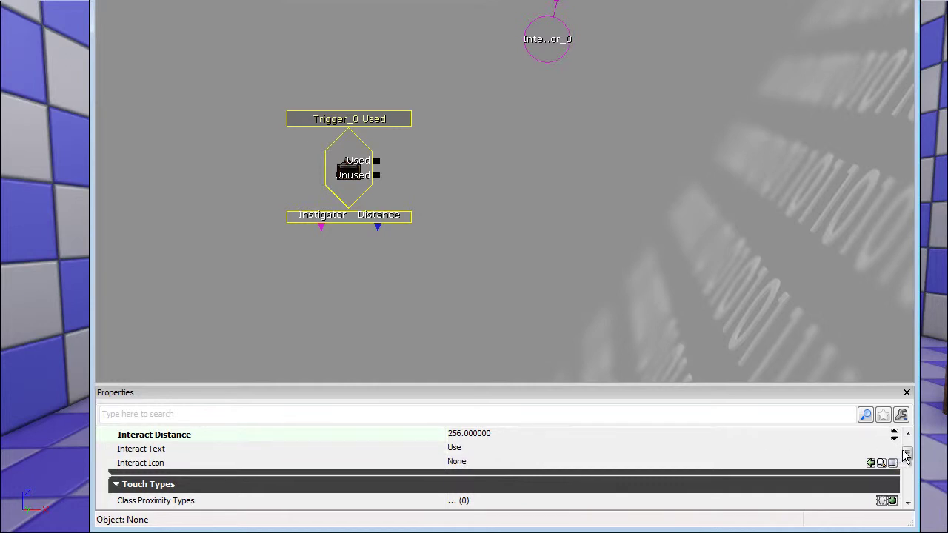
pyautogui.scroll(-2, 908, 459)
pyautogui.moveTo(910, 465); pyautogui.dragTo(910, 467)
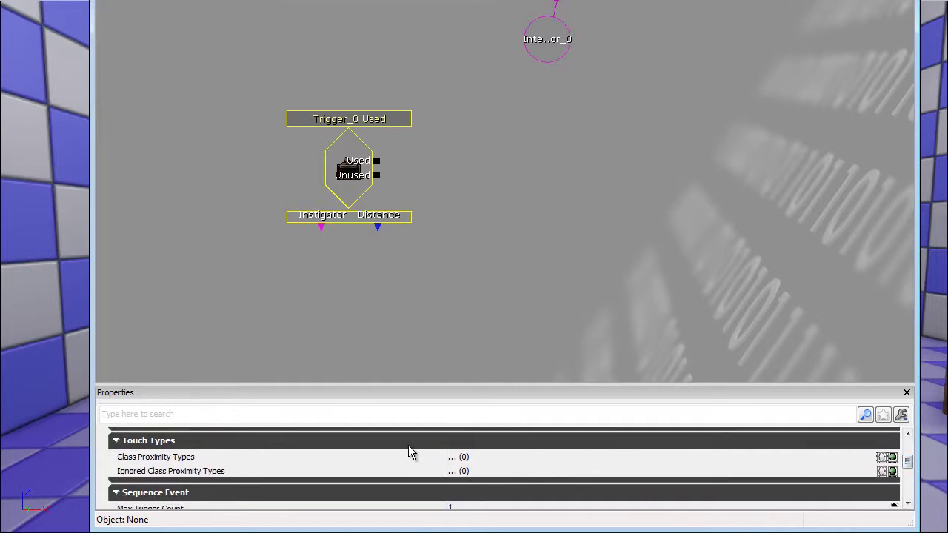
pyautogui.scroll(-3, 911, 473)
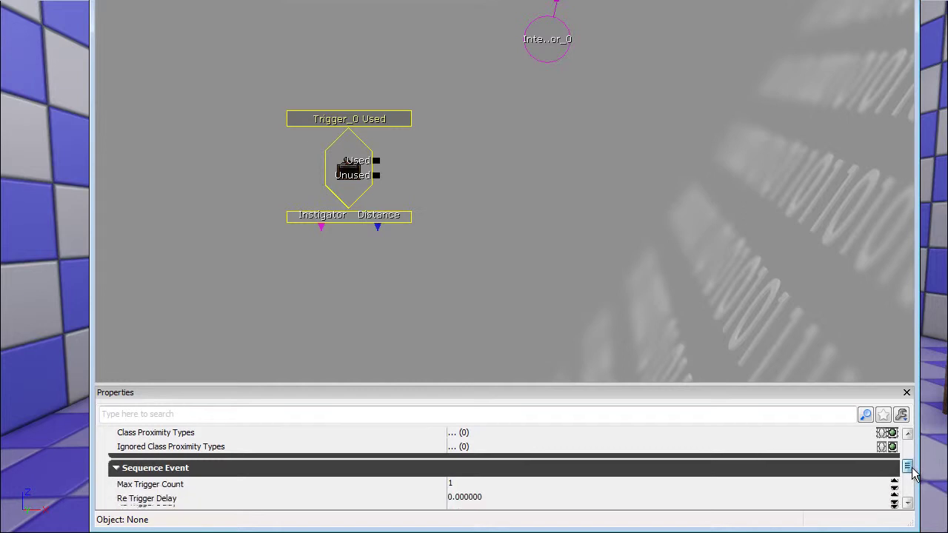
pyautogui.scroll(1, 911, 480)
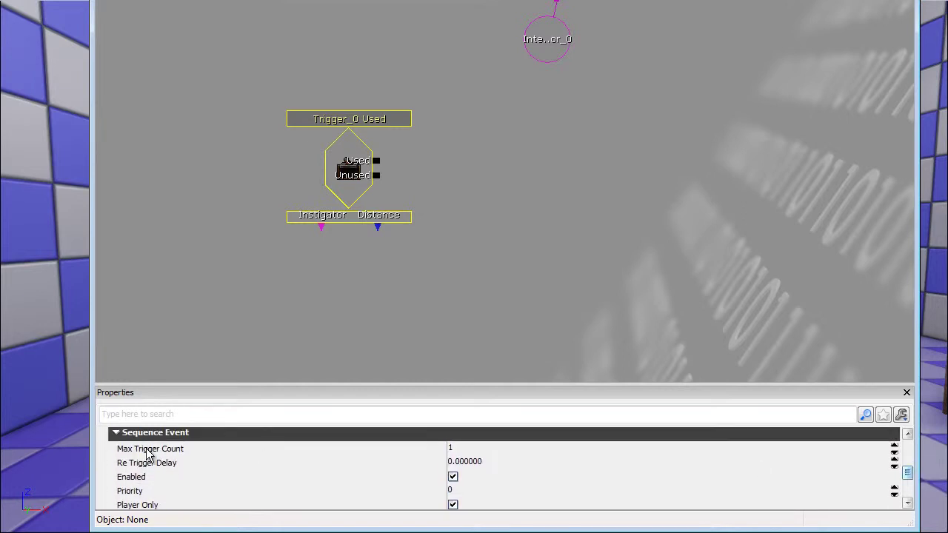
pyautogui.click(486, 452)
pyautogui.write('0')
pyautogui.press('Return')
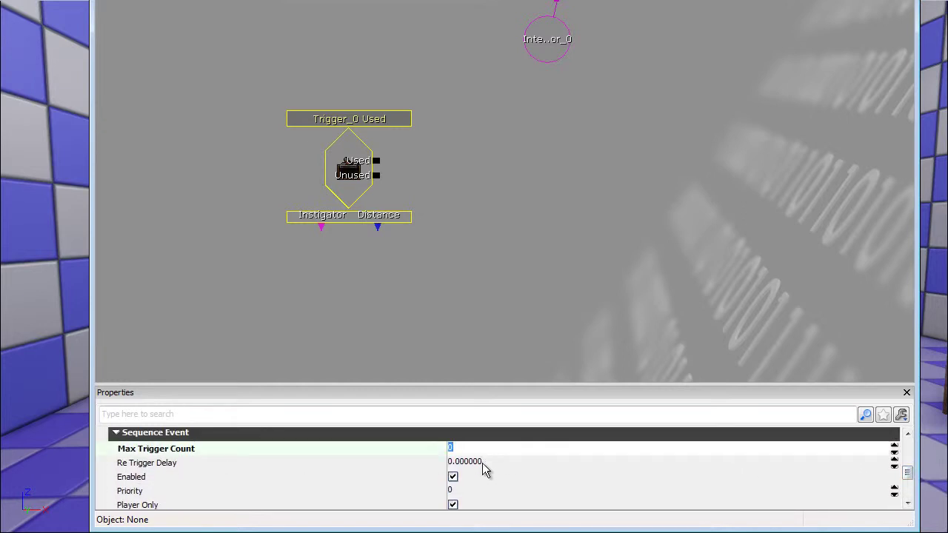
# Set the Re Trigger Delay of the Trigger_0 Used event to 2 and check its remaining properties
pyautogui.click(500, 462)
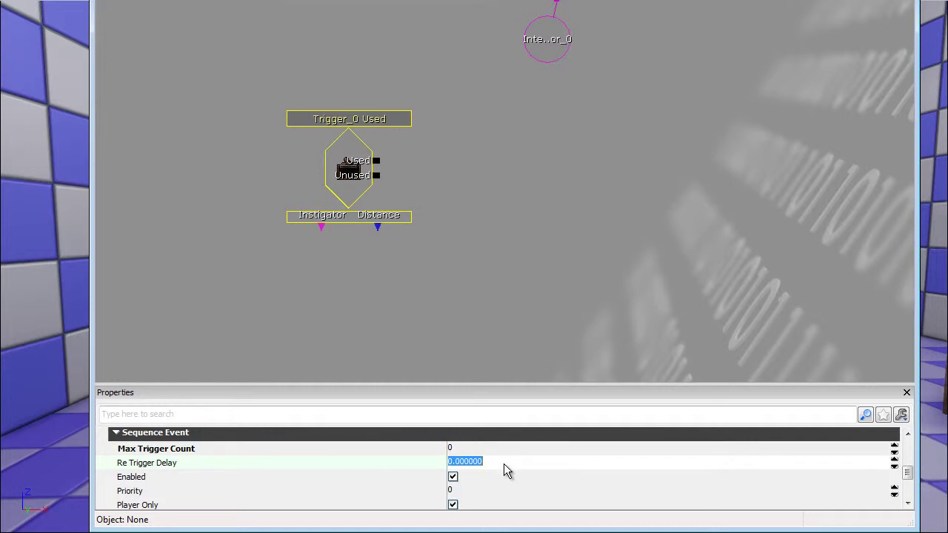
pyautogui.write('2')
pyautogui.press('Return')
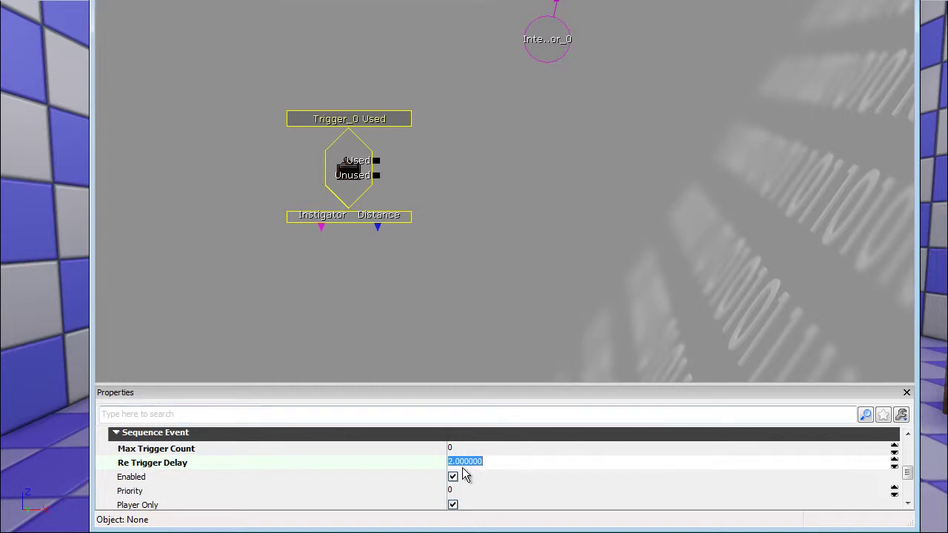
pyautogui.scroll(-4, 909, 483)
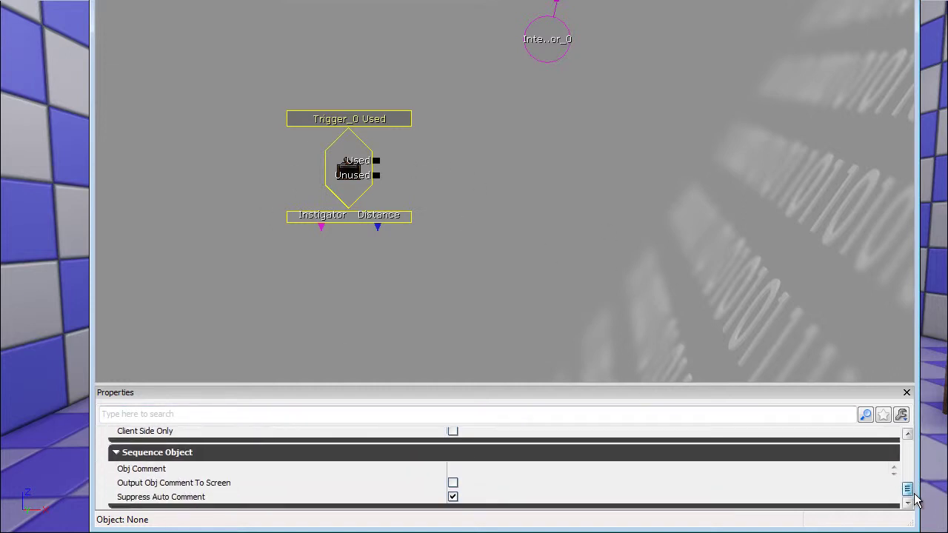
pyautogui.scroll(3, 917, 492)
pyautogui.scroll(-3, 917, 491)
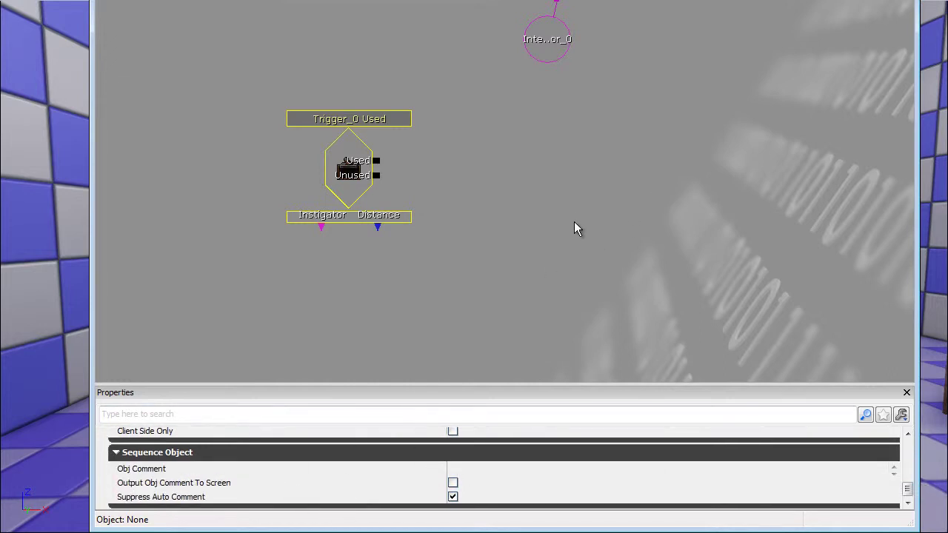
# Add an Actor Factory action beside the Trigger_0 Used event
pyautogui.moveTo(576, 226); pyautogui.dragTo(558, 271)
pyautogui.click(355, 230)
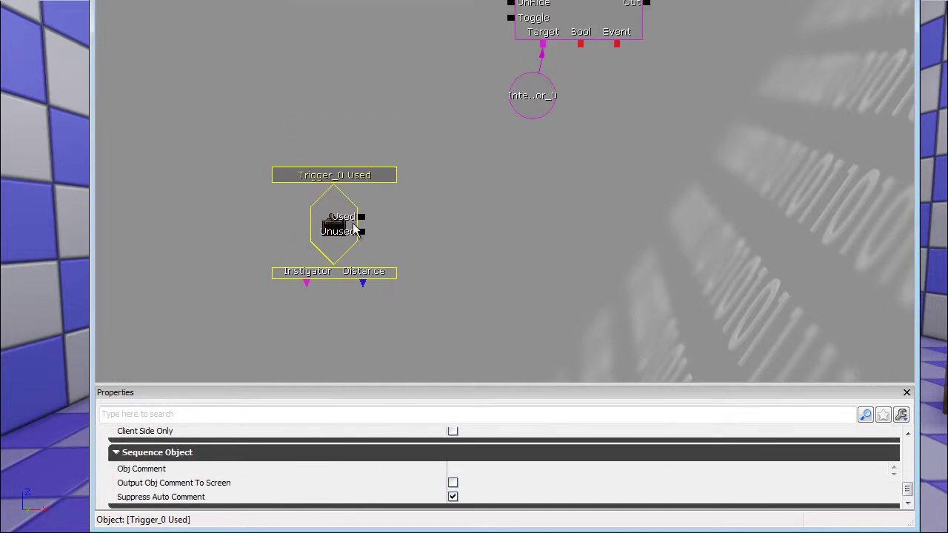
pyautogui.moveTo(559, 245); pyautogui.dragTo(502, 239)
pyautogui.rightClick(492, 176)
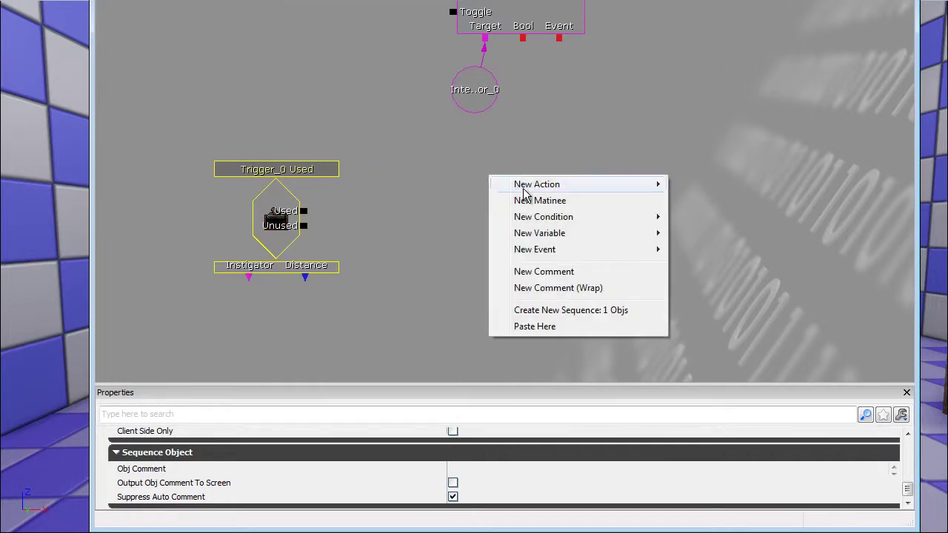
pyautogui.moveTo(538, 194)
pyautogui.moveTo(414, 184)
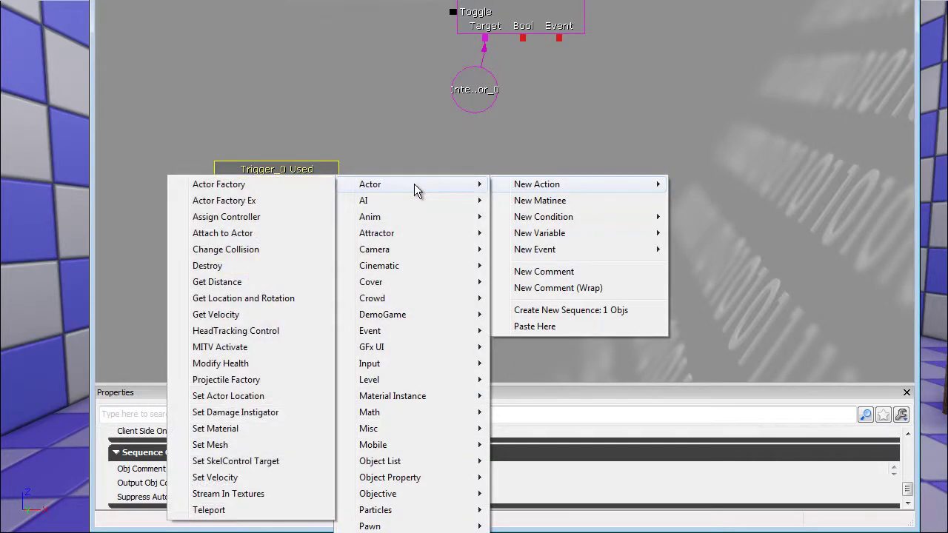
pyautogui.click(262, 184)
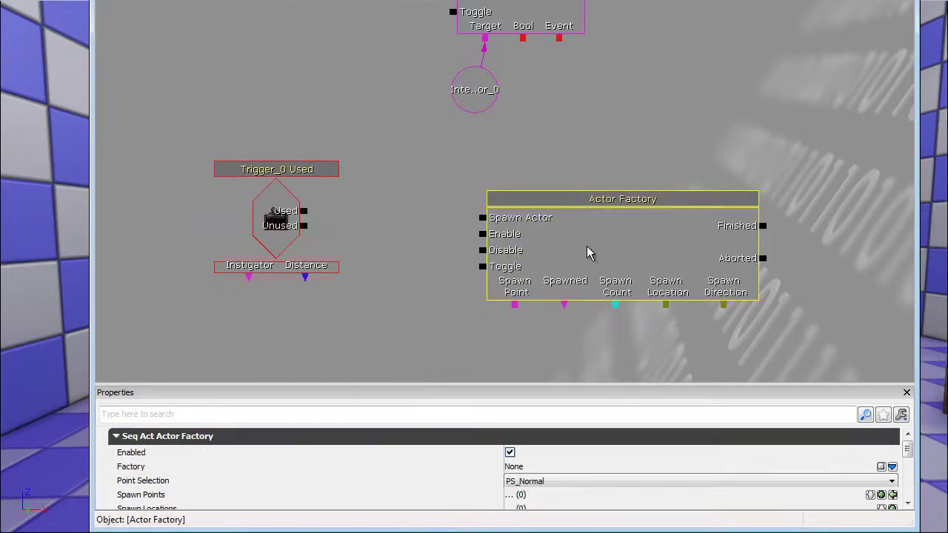
pyautogui.keyDown('ctrl'); pyautogui.moveTo(587, 246); pyautogui.dragTo(559, 235); pyautogui.keyUp('ctrl')
# Connect the Used output of the Trigger_0 event to the Spawn Actor input of the Actor Factory
pyautogui.moveTo(651, 226); pyautogui.dragTo(586, 154)
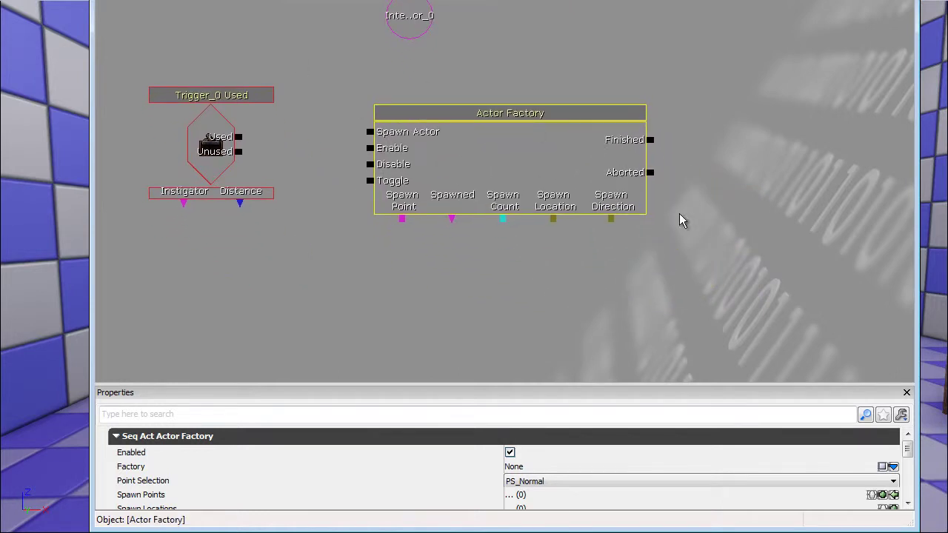
pyautogui.moveTo(588, 281); pyautogui.dragTo(635, 286)
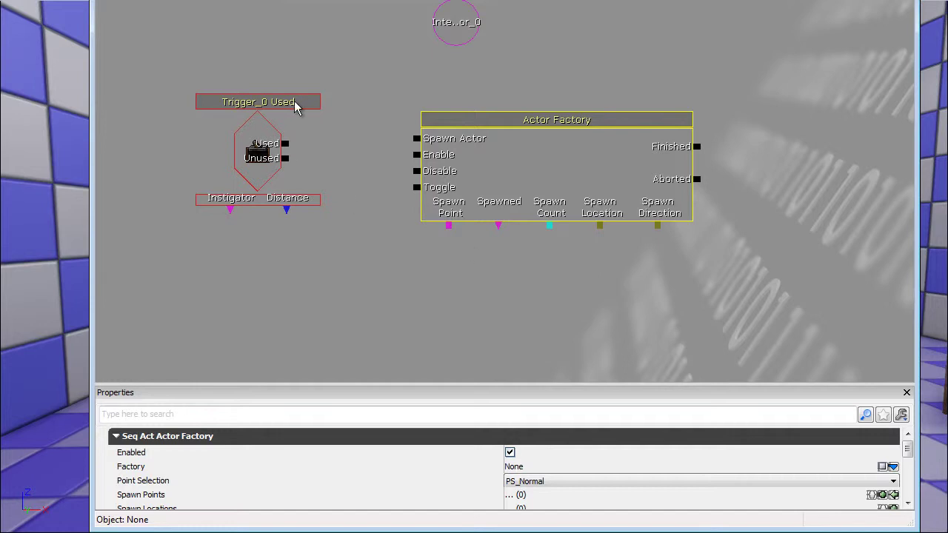
pyautogui.moveTo(285, 144); pyautogui.dragTo(415, 145)
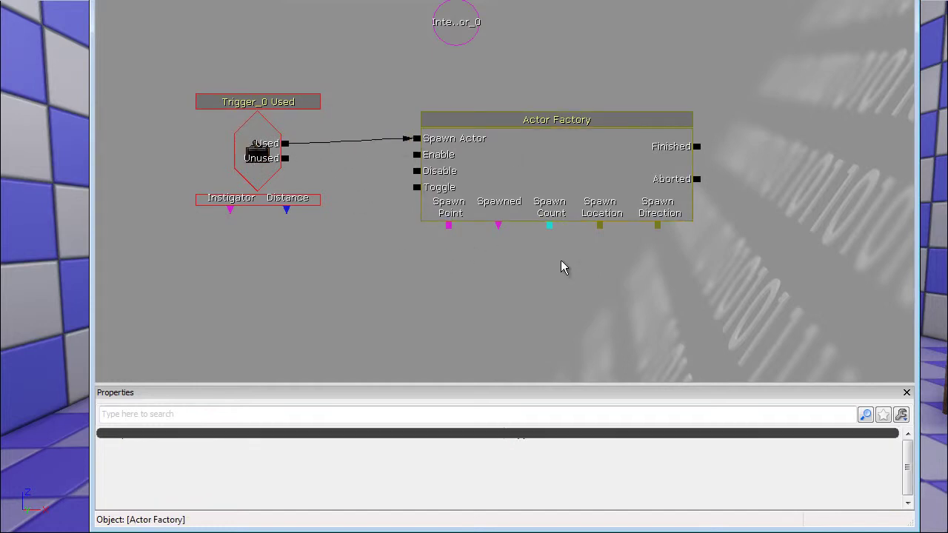
pyautogui.moveTo(561, 265); pyautogui.dragTo(554, 245)
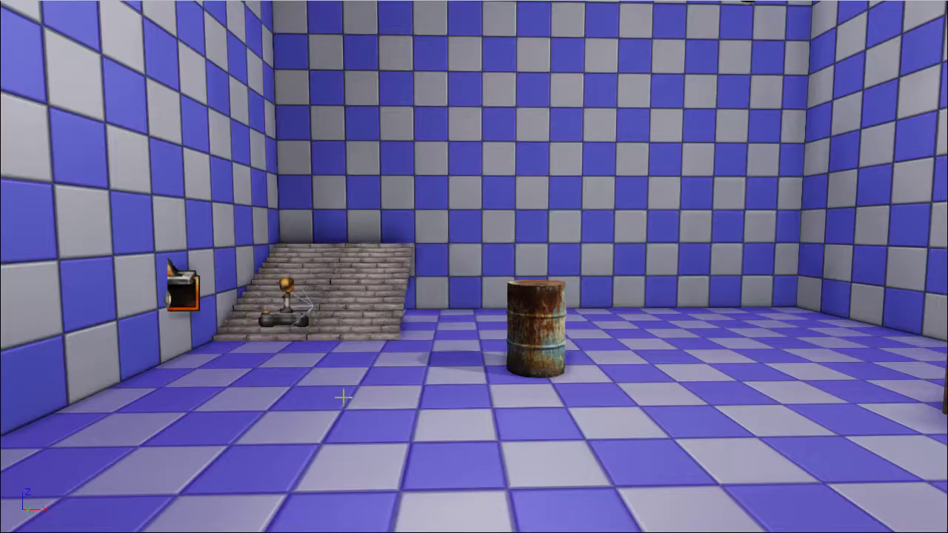
# Choose the Note class from the Uncategorized actor classes and place a note on the floor in front of the stairs
pyautogui.moveTo(343, 398); pyautogui.dragTo(385, 415, button='right')
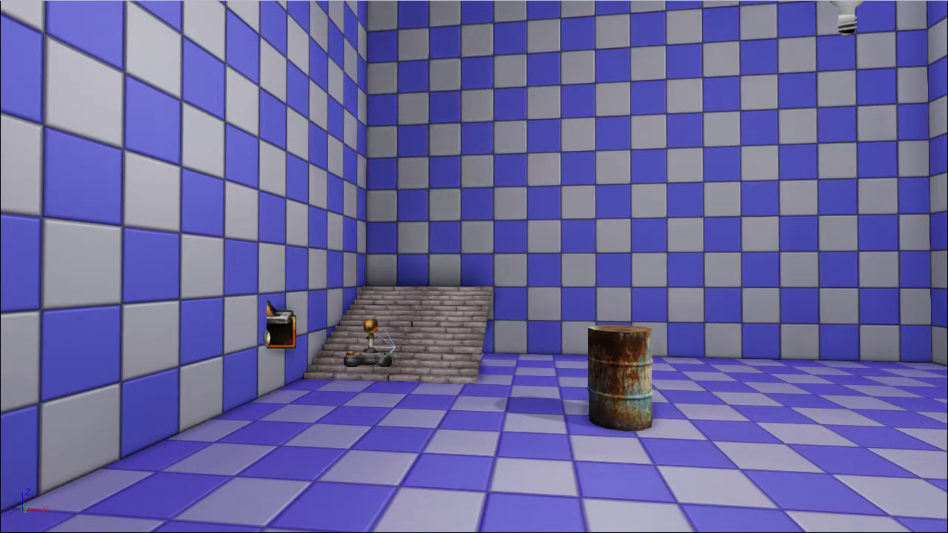
pyautogui.hotkey('alt', 'Tab')
pyautogui.click(169, 4)
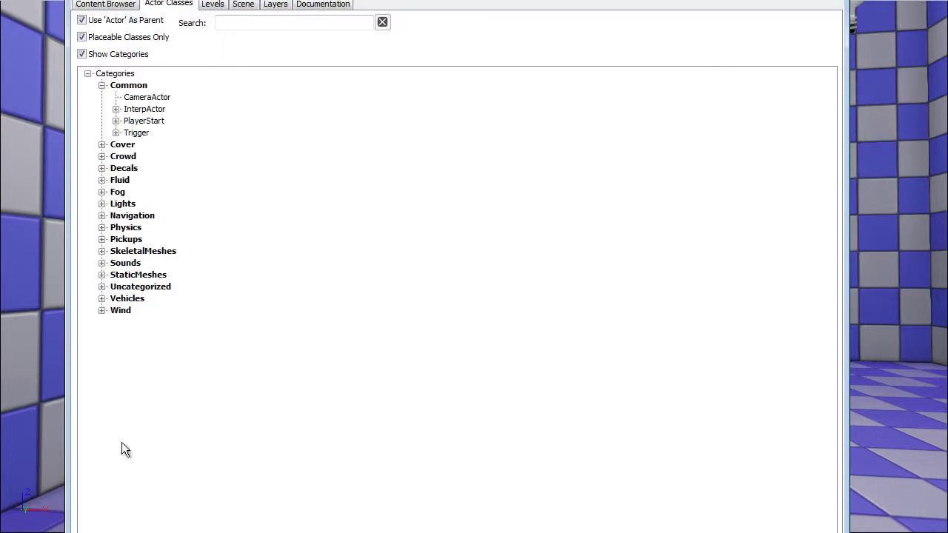
pyautogui.click(102, 287)
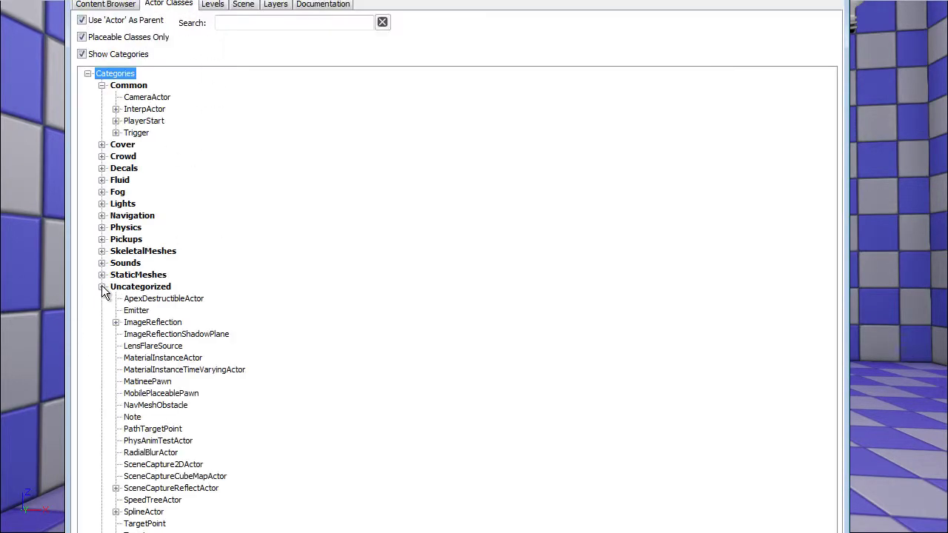
pyautogui.click(134, 417)
pyautogui.hotkey('alt', 'Tab')
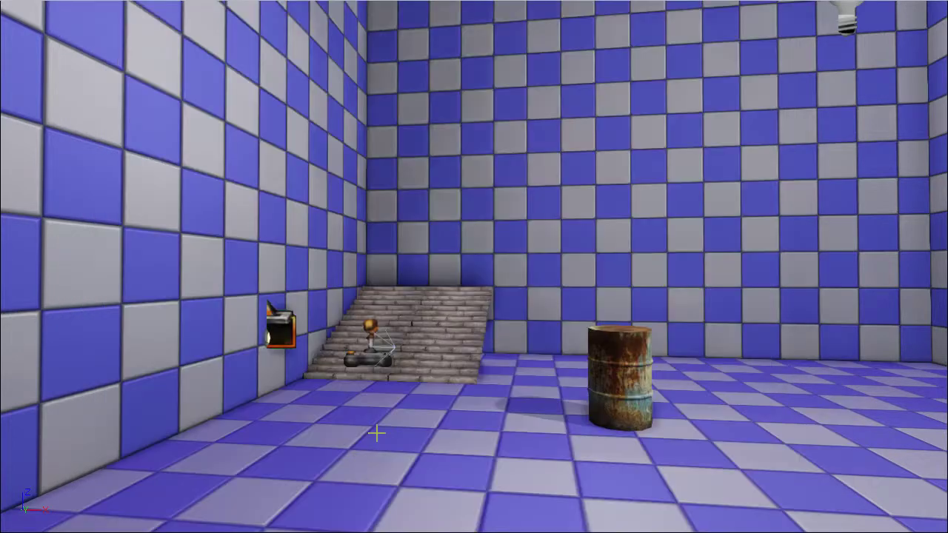
pyautogui.rightClick(378, 418)
pyautogui.click(447, 322)
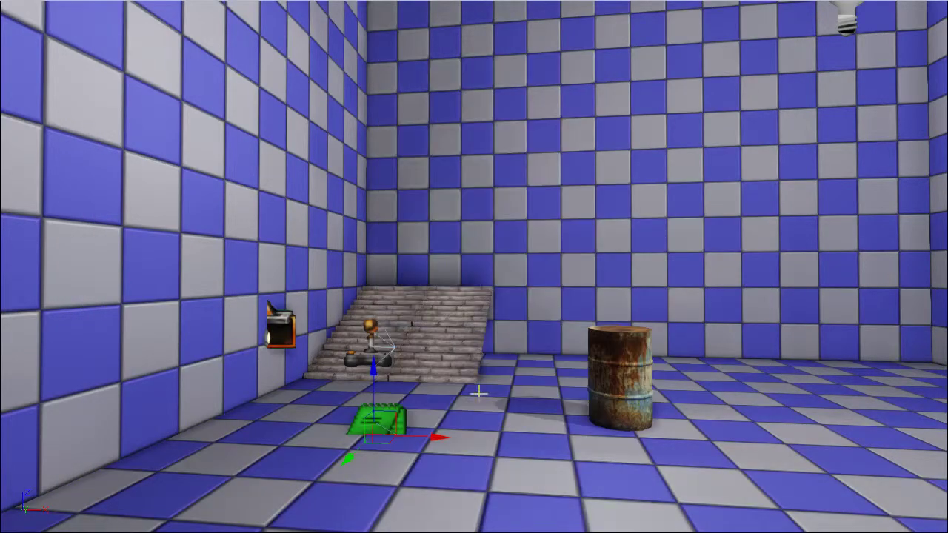
# Raise the note high above the floor near the room's corner and switch to the four-viewport layout
pyautogui.moveTo(478, 390); pyautogui.dragTo(355, 402, button='right')
pyautogui.moveTo(288, 395); pyautogui.dragTo(472, 151)
pyautogui.click(941, 1)
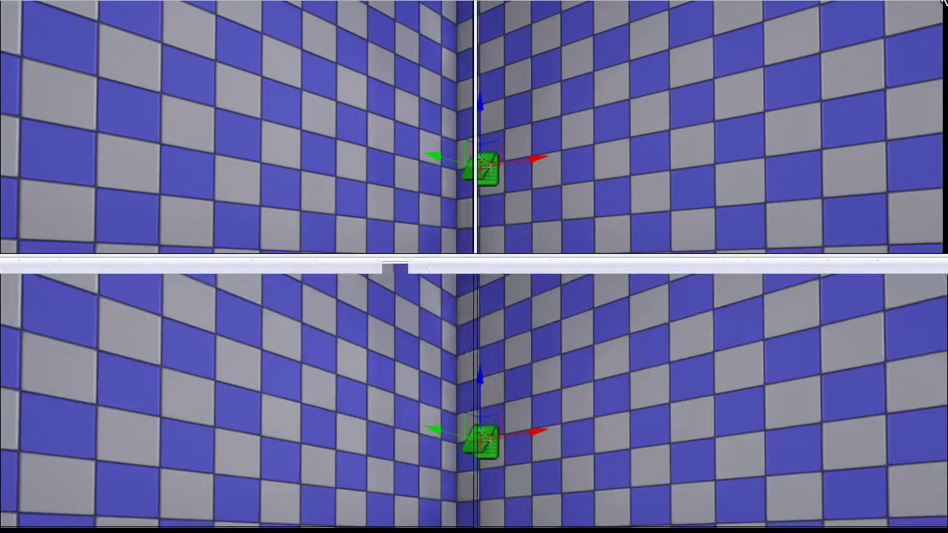
# Move the note in the top view so that it sits over the stairs, closer to the room's corner
pyautogui.scroll(-10, 673, 391)
pyautogui.moveTo(649, 367); pyautogui.dragTo(809, 268)
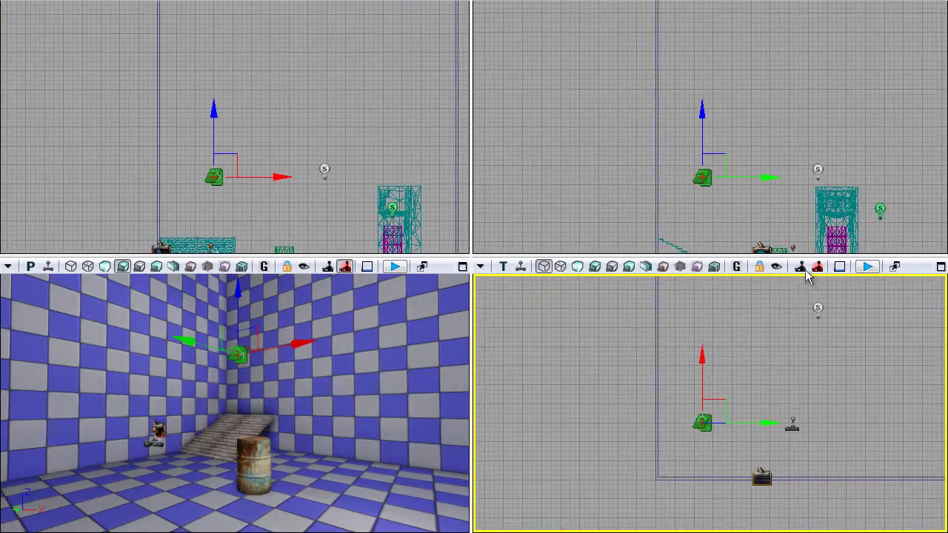
pyautogui.moveTo(765, 362); pyautogui.dragTo(746, 305)
pyautogui.scroll(2, 692, 349)
pyautogui.moveTo(761, 344); pyautogui.dragTo(700, 376)
pyautogui.scroll(3, 702, 372)
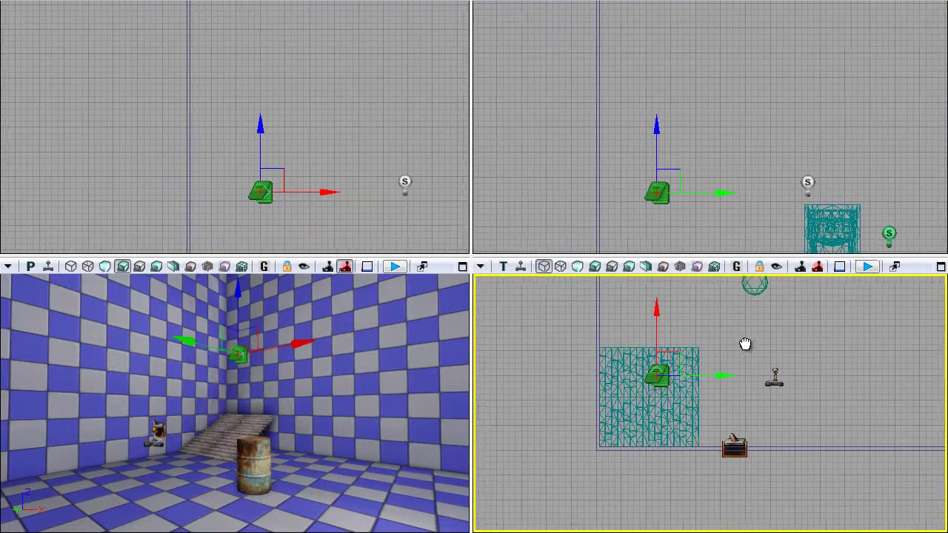
pyautogui.moveTo(609, 380); pyautogui.dragTo(623, 378)
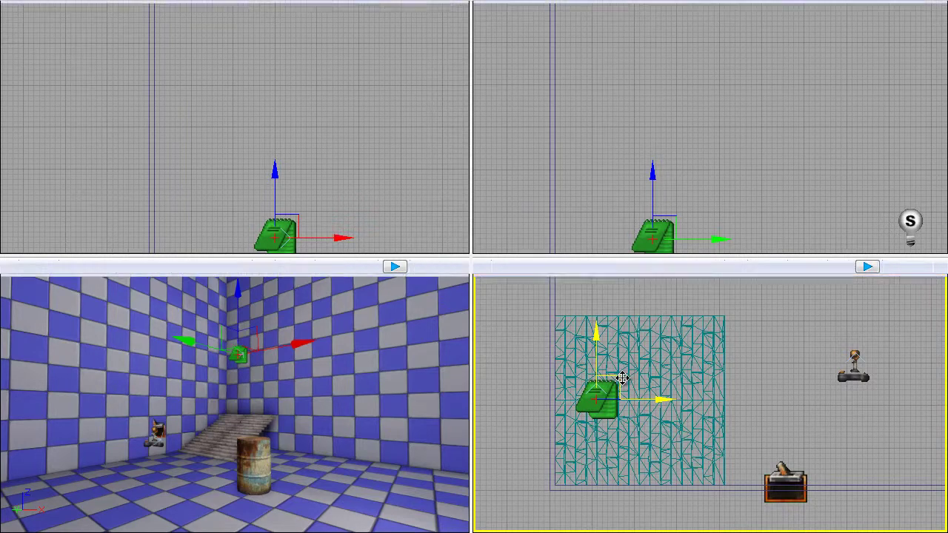
# Fine-tune the note's horizontal position above the stairs and bring the Actor Classes list back up
pyautogui.moveTo(259, 378)
pyautogui.mouseDown(button='right')
pyautogui.moveTo(256, 370)
pyautogui.moveTo(254, 379)
pyautogui.mouseUp(button='right')
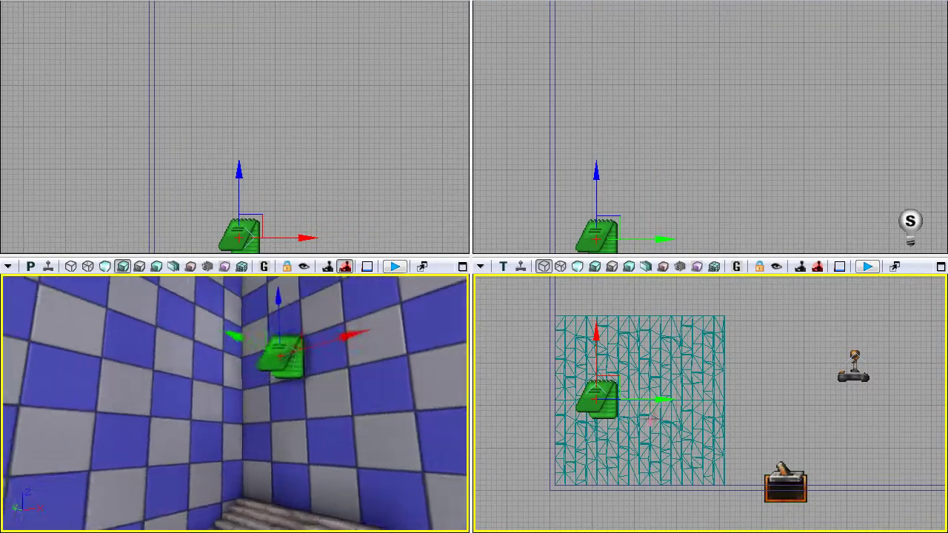
pyautogui.moveTo(659, 400); pyautogui.dragTo(676, 400)
pyautogui.moveTo(615, 366); pyautogui.dragTo(618, 367)
pyautogui.moveTo(324, 390); pyautogui.dragTo(368, 411, button='right')
pyautogui.moveTo(368, 411); pyautogui.dragTo(252, 382)
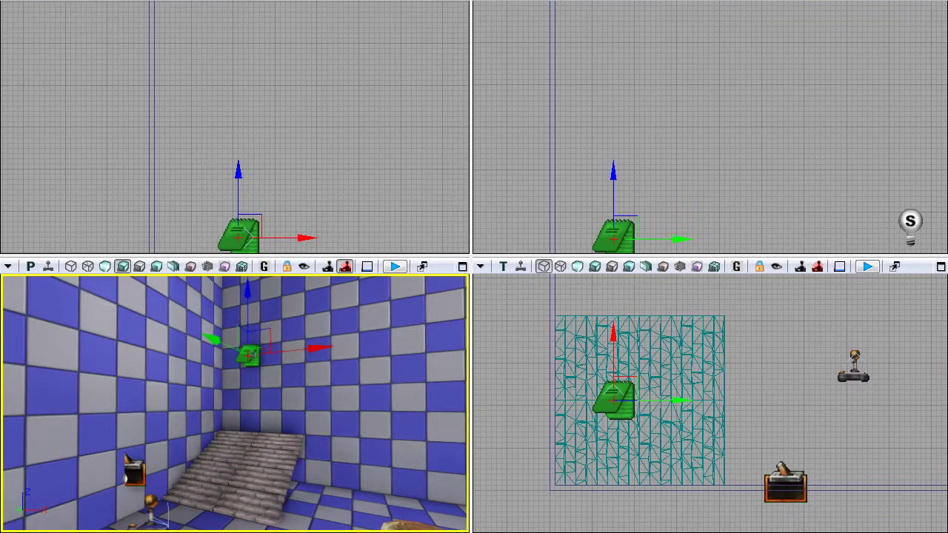
pyautogui.hotkey('alt', 'Tab')
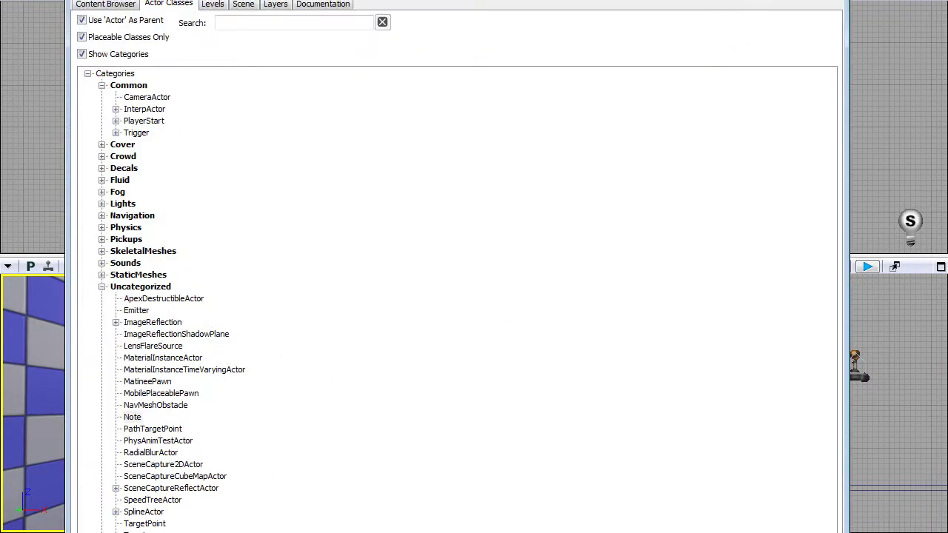
# Switch to the Kismet editor and add an object variable for the selected note below the trigger event and the Actor Factory
pyautogui.hotkey('alt', 'Tab')
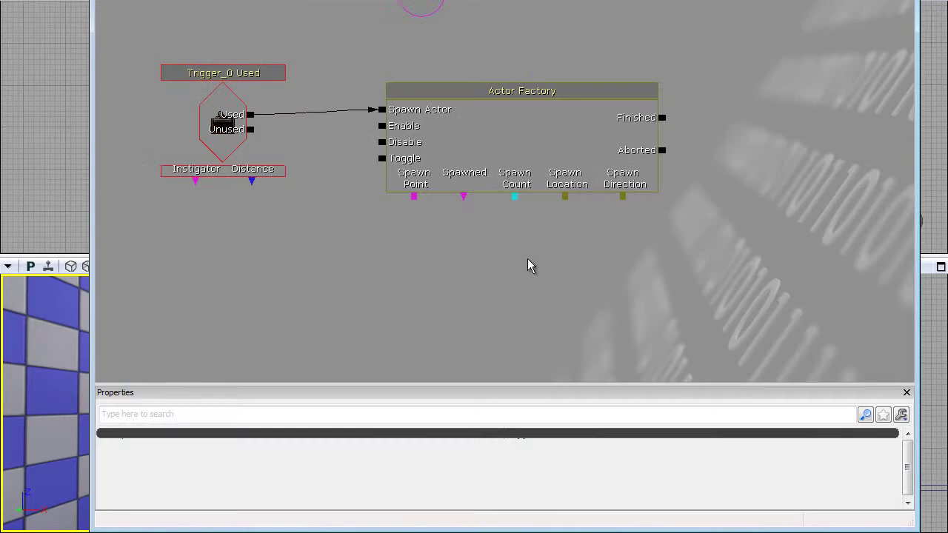
pyautogui.moveTo(527, 258); pyautogui.dragTo(743, 164)
pyautogui.rightClick(284, 234)
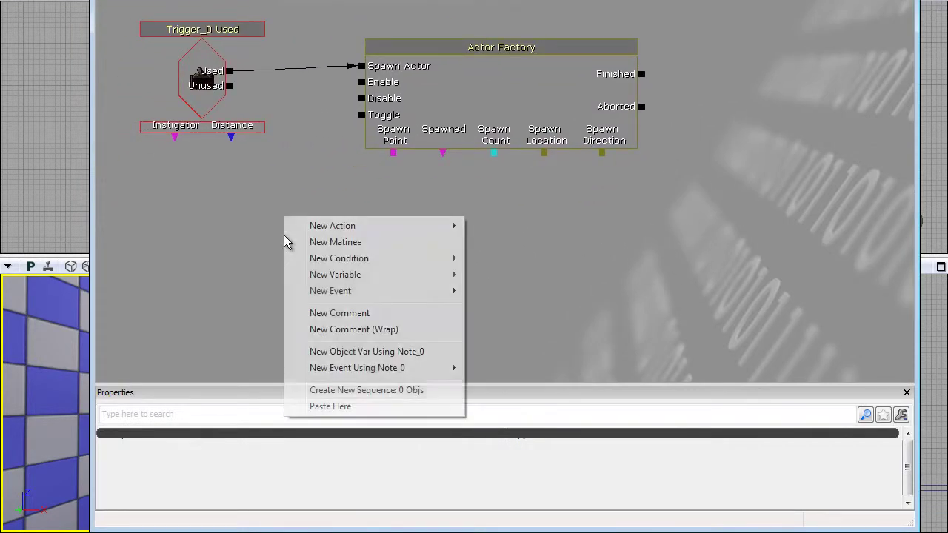
pyautogui.click(379, 348)
pyautogui.moveTo(459, 244); pyautogui.dragTo(483, 283)
pyautogui.click(484, 281)
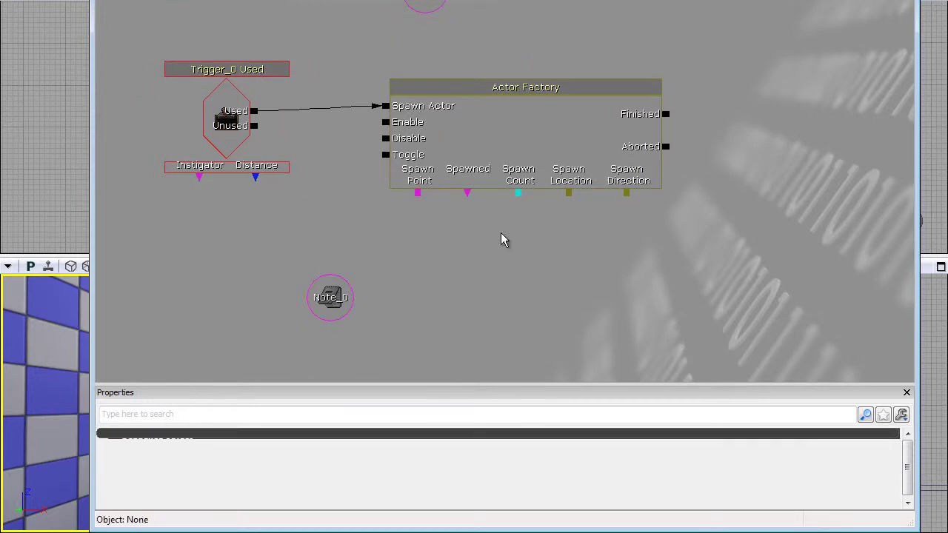
pyautogui.moveTo(500, 232); pyautogui.dragTo(517, 258)
# Break the link between the trigger's Used output and Spawn Actor, and move the Actor Factory farther away from the trigger event
pyautogui.click(407, 132)
pyautogui.keyDown('alt'); pyautogui.click(403, 132); pyautogui.keyUp('alt')
pyautogui.keyDown('alt'); pyautogui.click(411, 123); pyautogui.keyUp('alt')
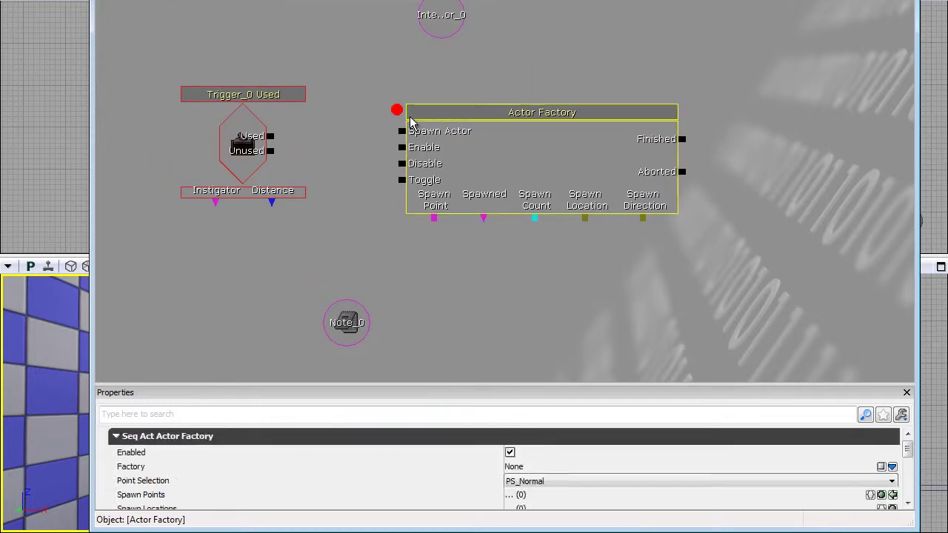
pyautogui.keyDown('ctrl'); pyautogui.moveTo(471, 147); pyautogui.dragTo(633, 145); pyautogui.keyUp('ctrl')
# Add a Get Location and Rotation action and arrange it between the trigger event and the Actor Factory
pyautogui.rightClick(392, 108)
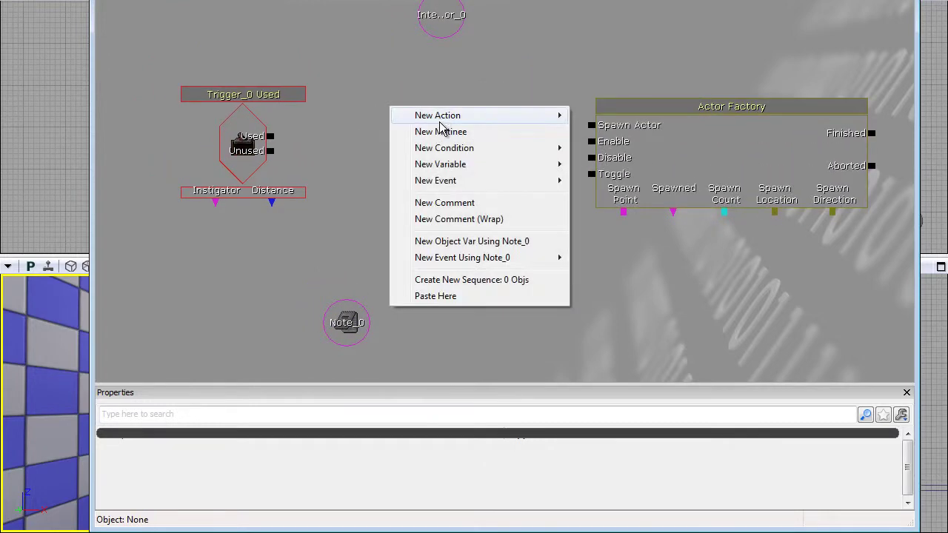
pyautogui.moveTo(436, 116)
pyautogui.moveTo(287, 116)
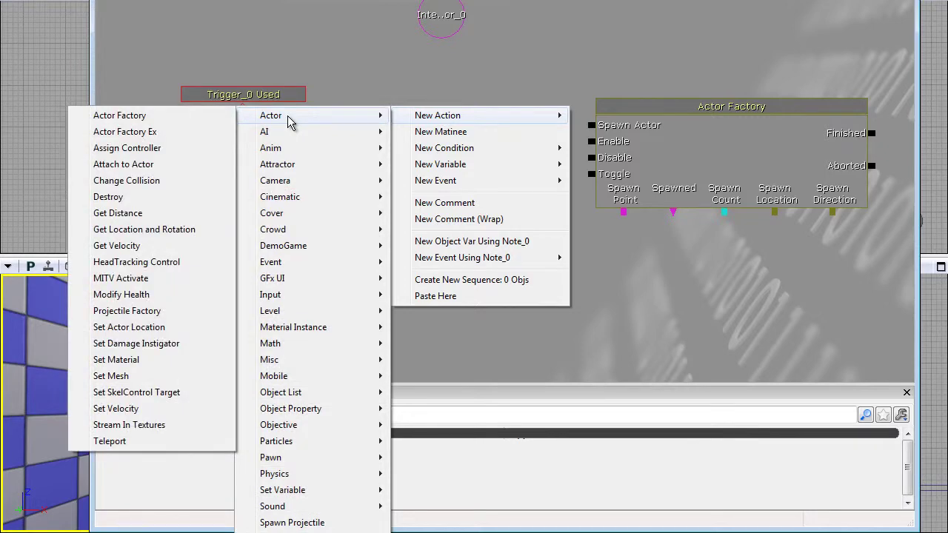
pyautogui.click(173, 229)
pyautogui.moveTo(404, 257); pyautogui.dragTo(339, 281)
pyautogui.keyDown('ctrl'); pyautogui.moveTo(398, 169); pyautogui.dragTo(352, 151); pyautogui.keyUp('ctrl')
pyautogui.click(574, 184)
pyautogui.keyDown('ctrl'); pyautogui.moveTo(574, 184); pyautogui.dragTo(627, 178); pyautogui.keyUp('ctrl')
pyautogui.click(400, 162)
# Place the note variable beneath Get Location and Rotation and link it to the action's Target connector
pyautogui.moveTo(282, 344); pyautogui.dragTo(301, 245)
pyautogui.keyDown('ctrl'); pyautogui.click(285, 344); pyautogui.keyUp('ctrl')
pyautogui.click(300, 351)
pyautogui.moveTo(459, 289); pyautogui.dragTo(401, 271)
# Create a Vector variable below Get Location and Rotation and link the action's Location connector to it
pyautogui.rightClick(345, 217)
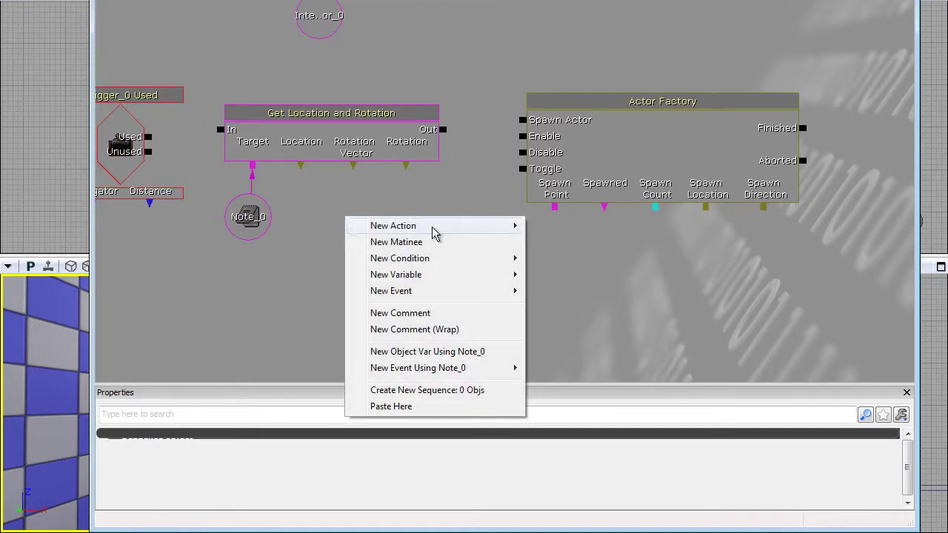
pyautogui.moveTo(445, 275)
pyautogui.moveTo(219, 326)
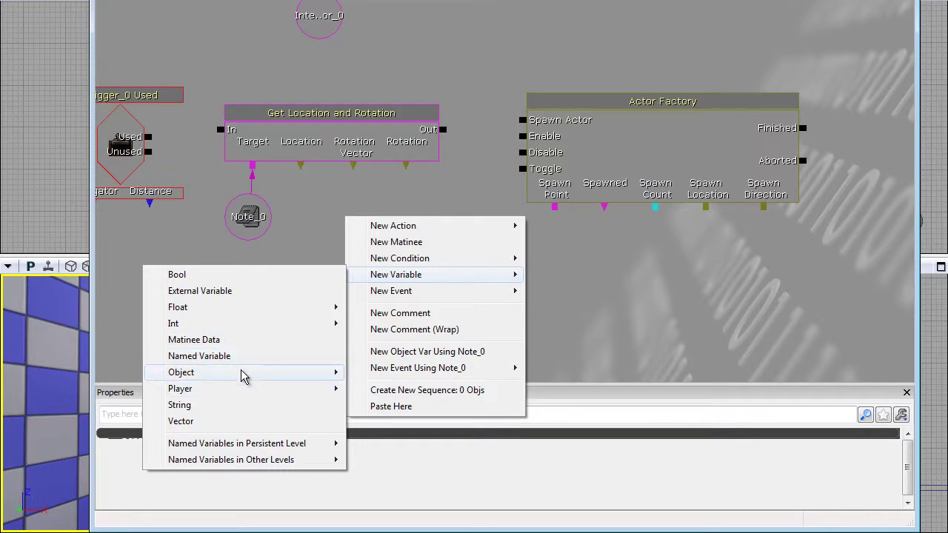
pyautogui.click(245, 421)
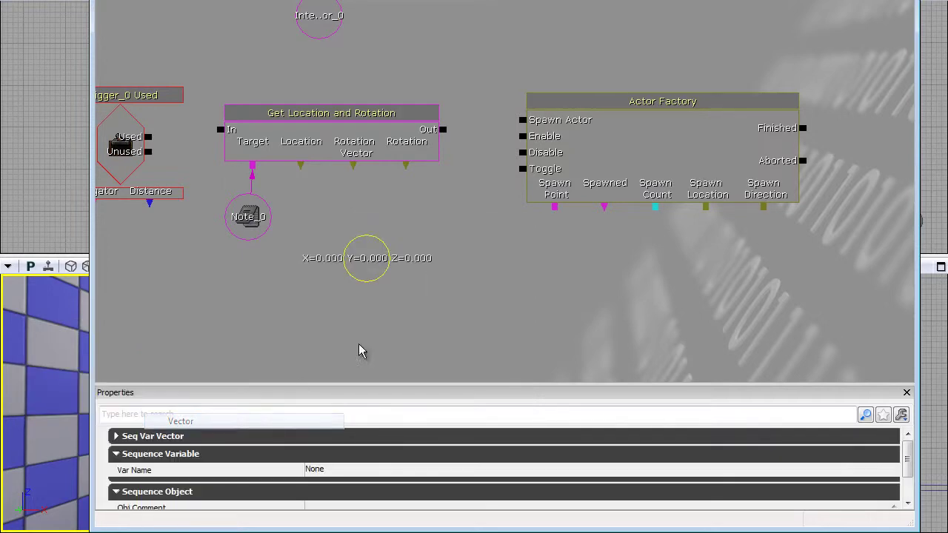
pyautogui.moveTo(410, 266); pyautogui.dragTo(438, 271)
pyautogui.moveTo(330, 168); pyautogui.dragTo(394, 263)
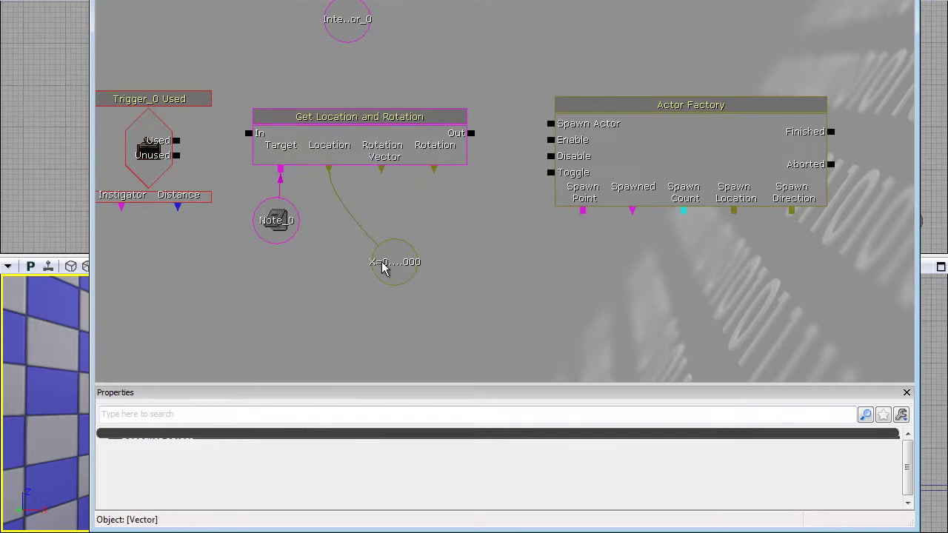
pyautogui.click(383, 268)
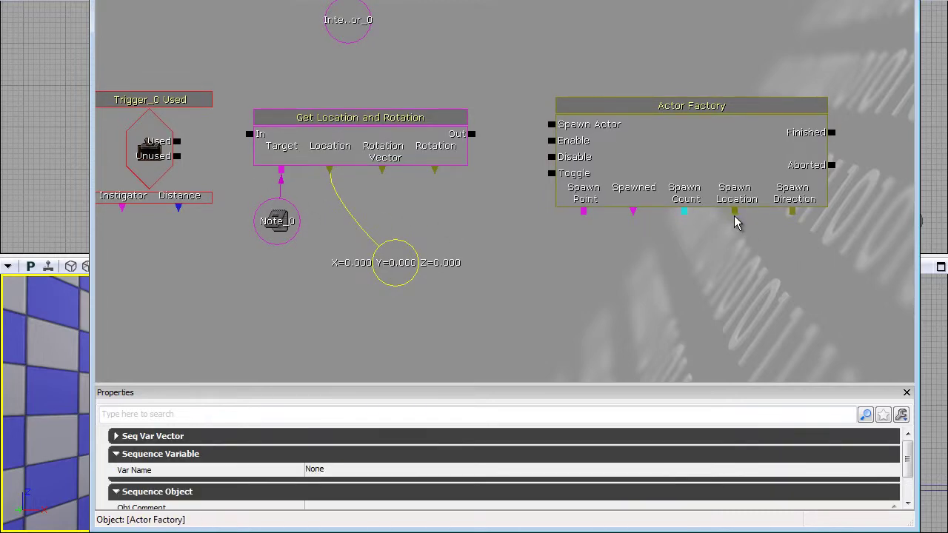
# Link the Actor Factory's Spawn Location to the Vector variable and position the variable midway between the two actions
pyautogui.moveTo(734, 215); pyautogui.dragTo(478, 300)
pyautogui.click(397, 267)
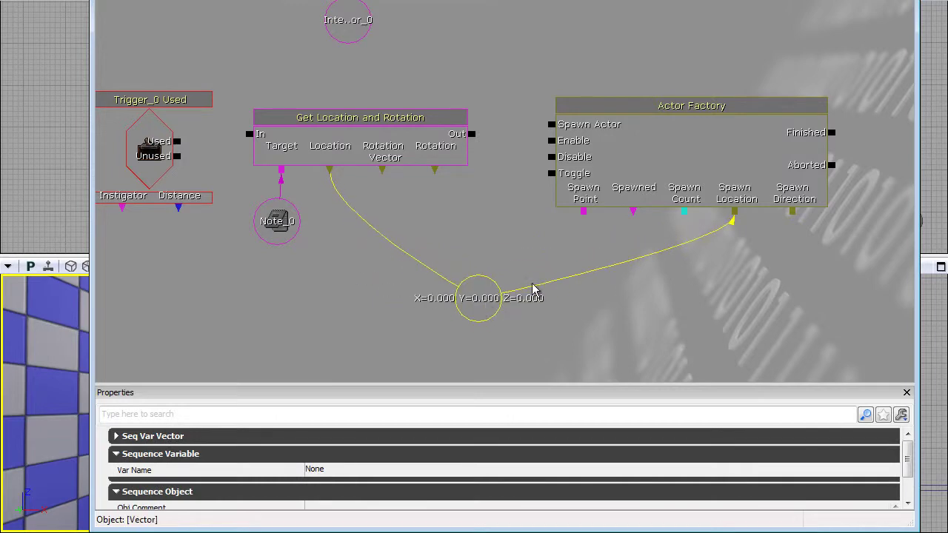
pyautogui.click(534, 285)
pyautogui.moveTo(532, 205); pyautogui.dragTo(407, 175)
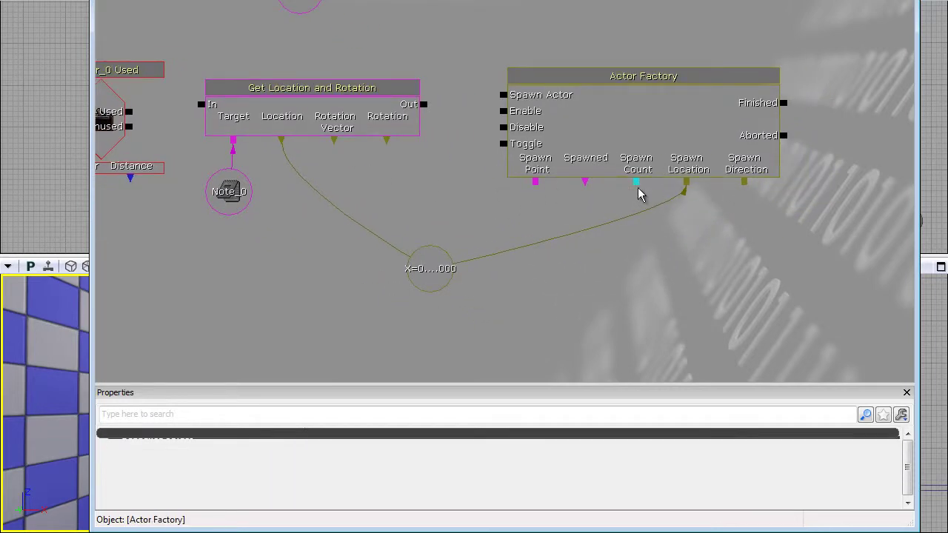
# Check the Spawn Count setting in the Actor Factory's properties
pyautogui.moveTo(472, 215); pyautogui.dragTo(384, 213)
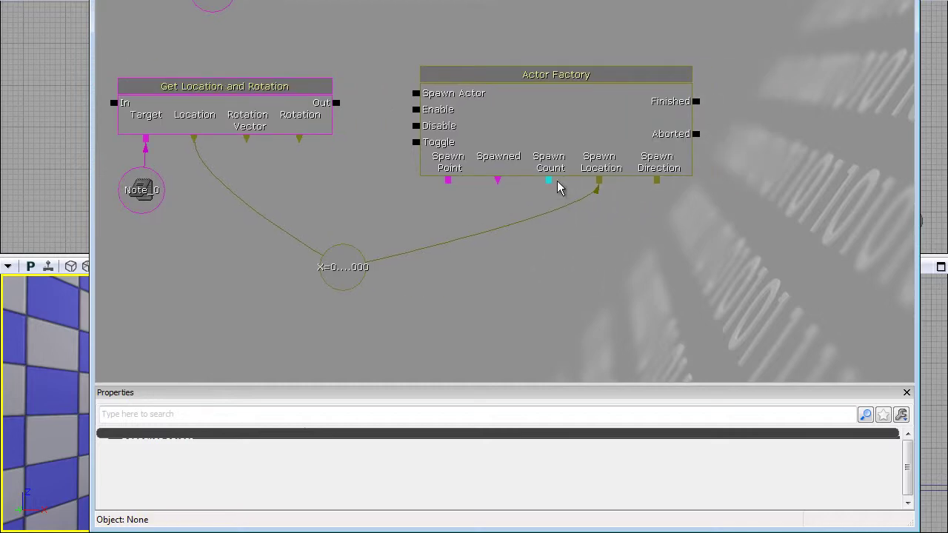
pyautogui.click(554, 162)
pyautogui.moveTo(907, 449); pyautogui.dragTo(909, 467)
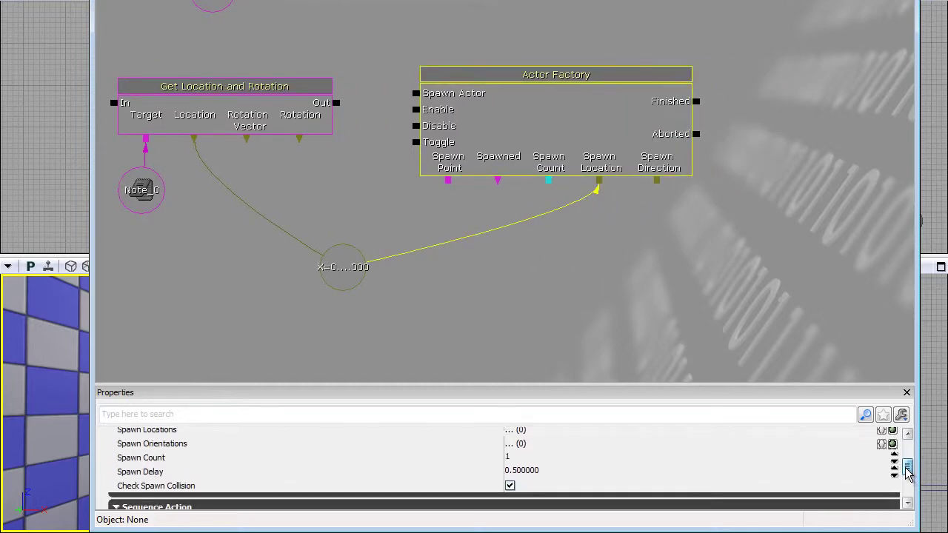
pyautogui.click(200, 459)
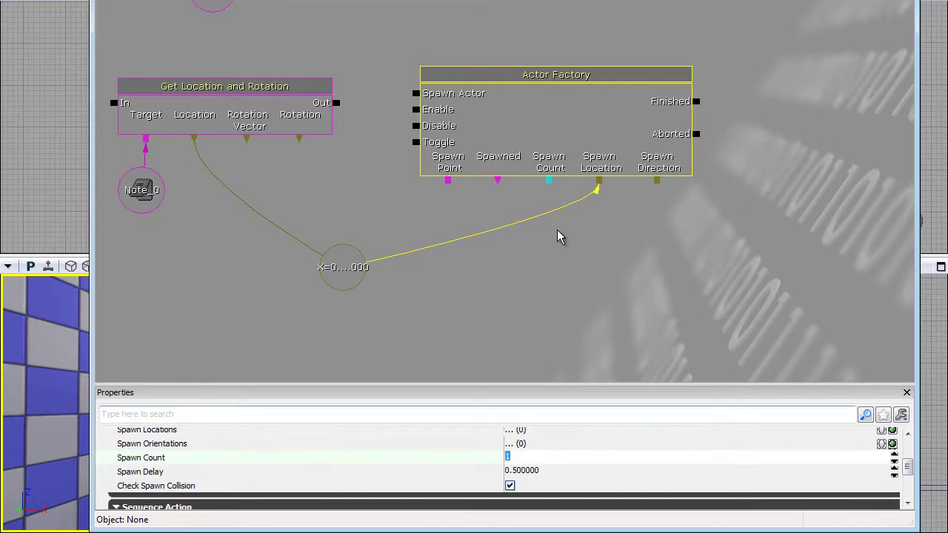
pyautogui.click(568, 272)
# Connect the trigger's Used output to Get Location and Rotation's In, and its Out to the Actor Factory's Spawn Actor
pyautogui.moveTo(555, 316); pyautogui.dragTo(685, 329)
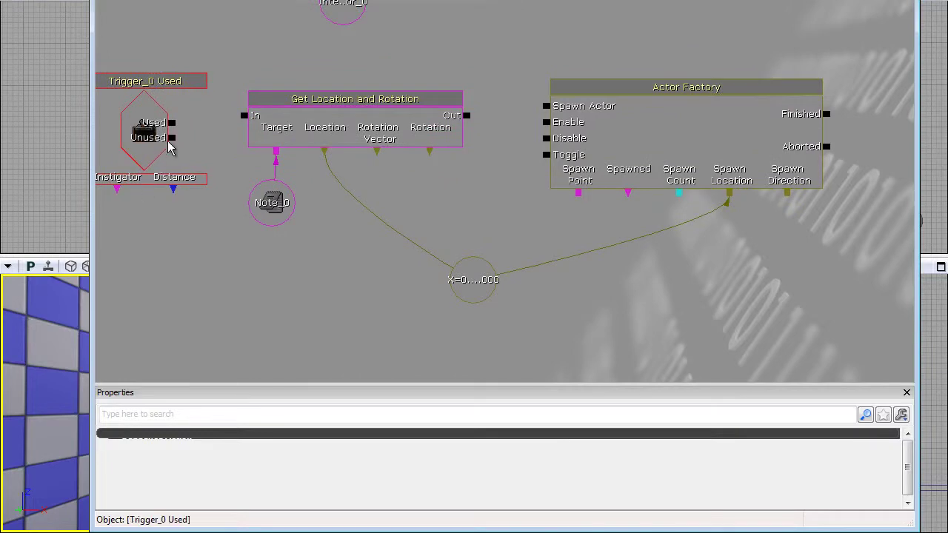
pyautogui.moveTo(172, 123); pyautogui.dragTo(243, 115)
pyautogui.moveTo(462, 214); pyautogui.dragTo(364, 230)
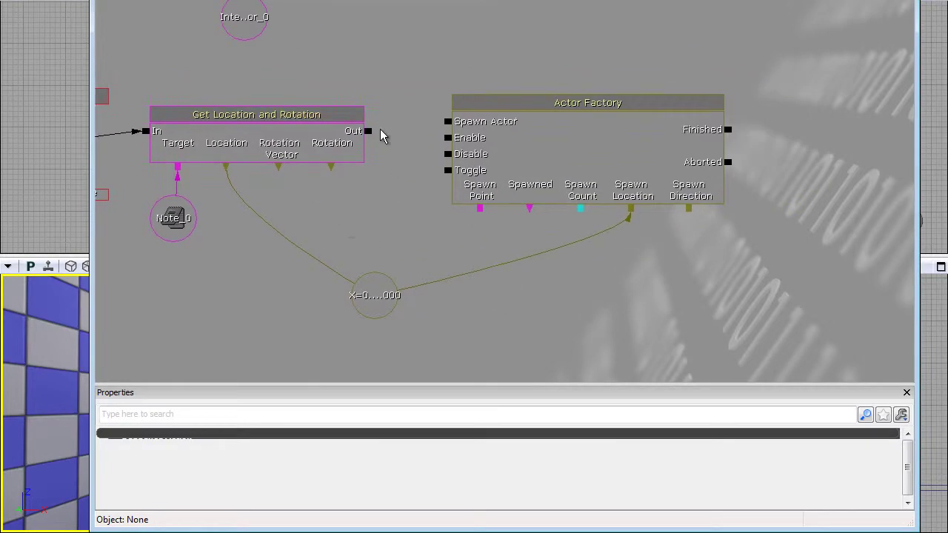
pyautogui.moveTo(377, 130); pyautogui.dragTo(449, 122)
pyautogui.rightClick(612, 258)
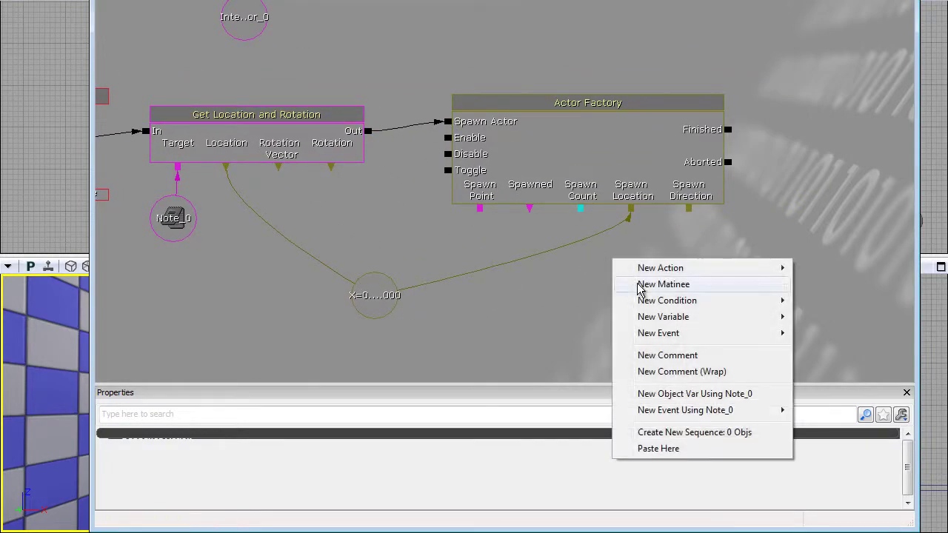
pyautogui.click(582, 309)
pyautogui.moveTo(706, 220); pyautogui.dragTo(669, 178)
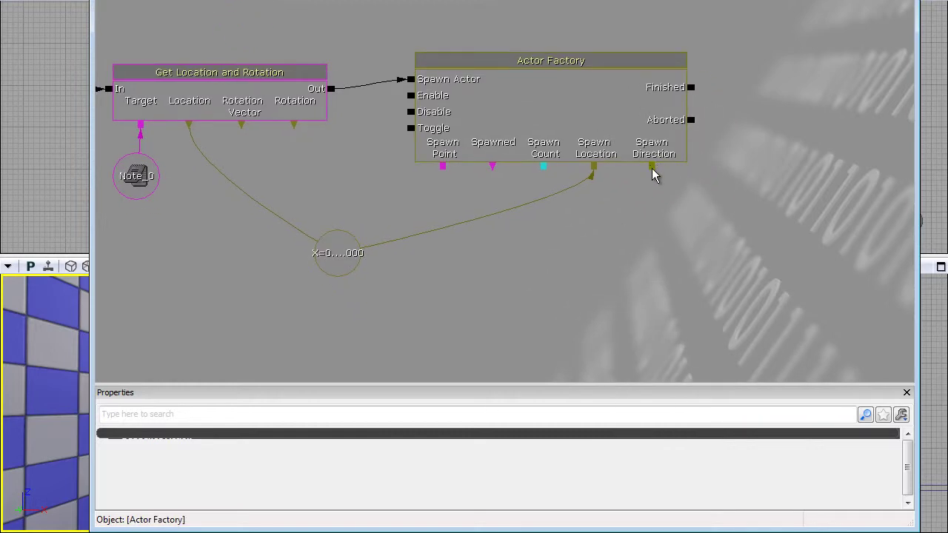
pyautogui.moveTo(622, 249); pyautogui.dragTo(707, 226)
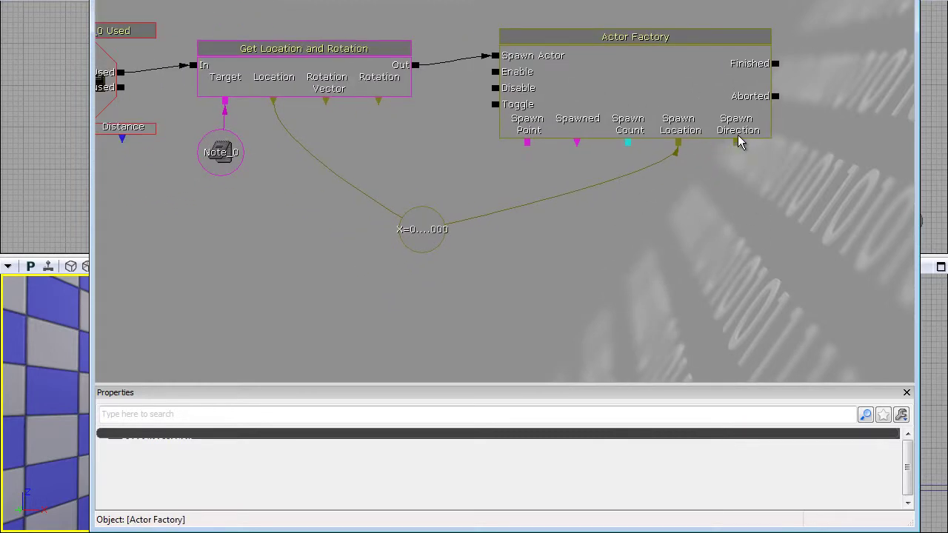
pyautogui.moveTo(652, 260); pyautogui.dragTo(523, 290)
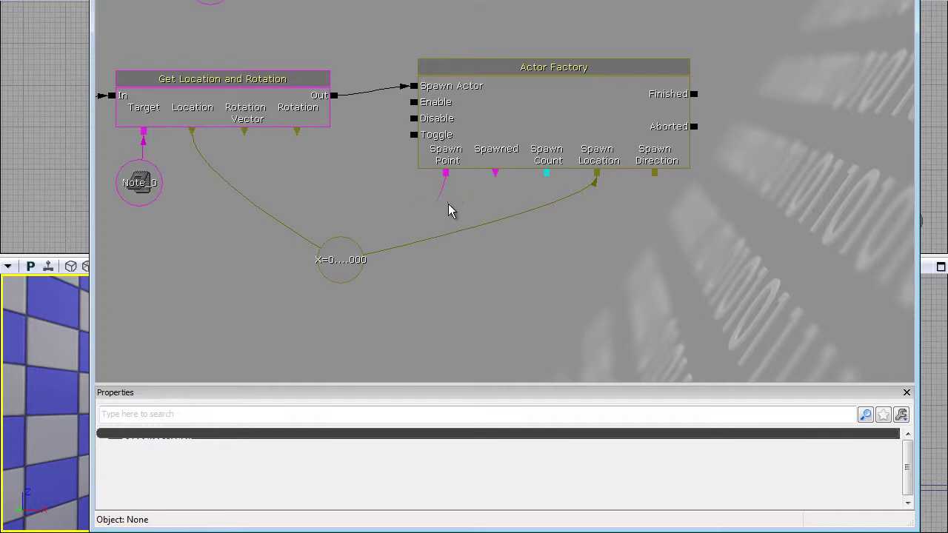
pyautogui.moveTo(454, 187)
pyautogui.mouseDown()
pyautogui.moveTo(404, 185)
pyautogui.moveTo(584, 284)
pyautogui.moveTo(458, 247)
pyautogui.moveTo(647, 299)
pyautogui.moveTo(434, 218)
pyautogui.moveTo(427, 185)
pyautogui.moveTo(744, 277)
pyautogui.moveTo(630, 274)
pyautogui.moveTo(332, 174)
pyautogui.moveTo(442, 174)
pyautogui.mouseUp()
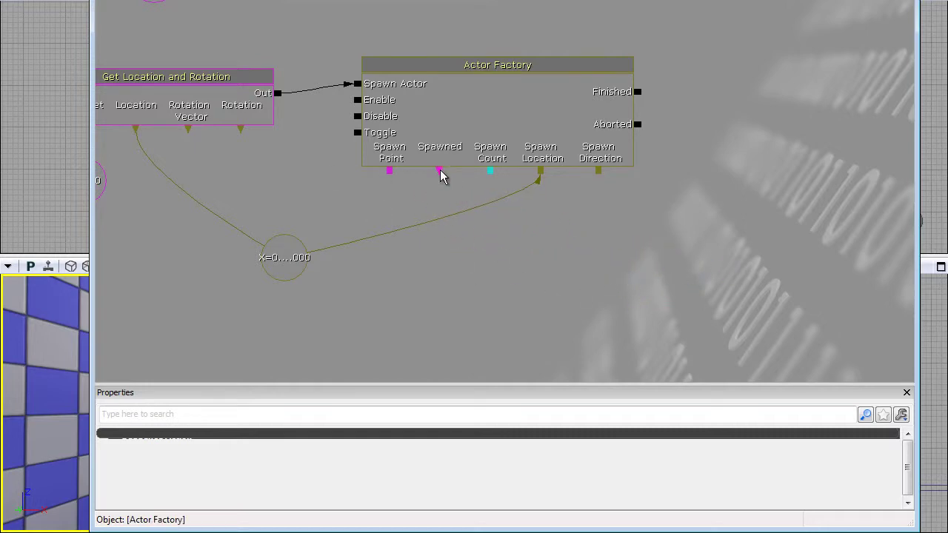
pyautogui.moveTo(566, 278); pyautogui.dragTo(576, 328)
# Set the Actor Factory's Factory property to ActorFactoryRigidBody and reapply that choice, accepting the replacement of the existing object
pyautogui.click(452, 148)
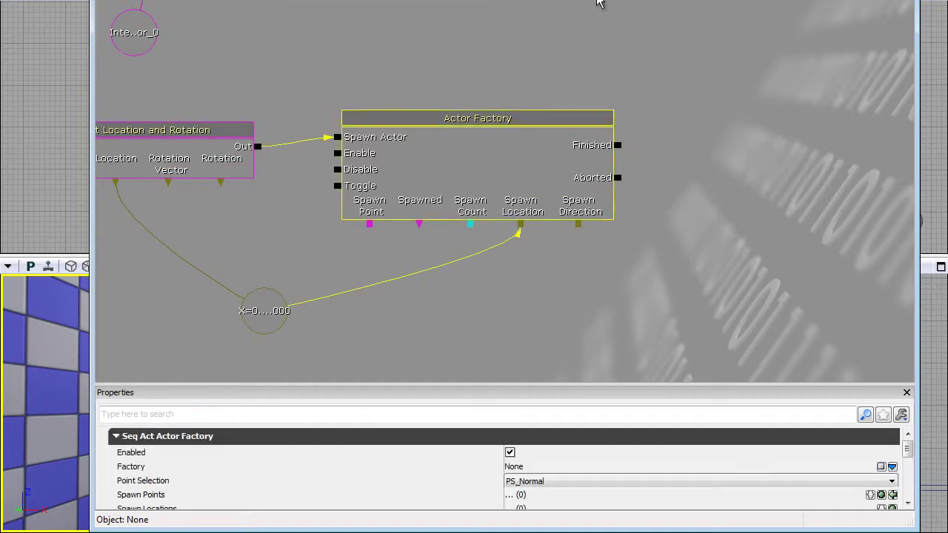
pyautogui.moveTo(600, 0); pyautogui.dragTo(583, 0)
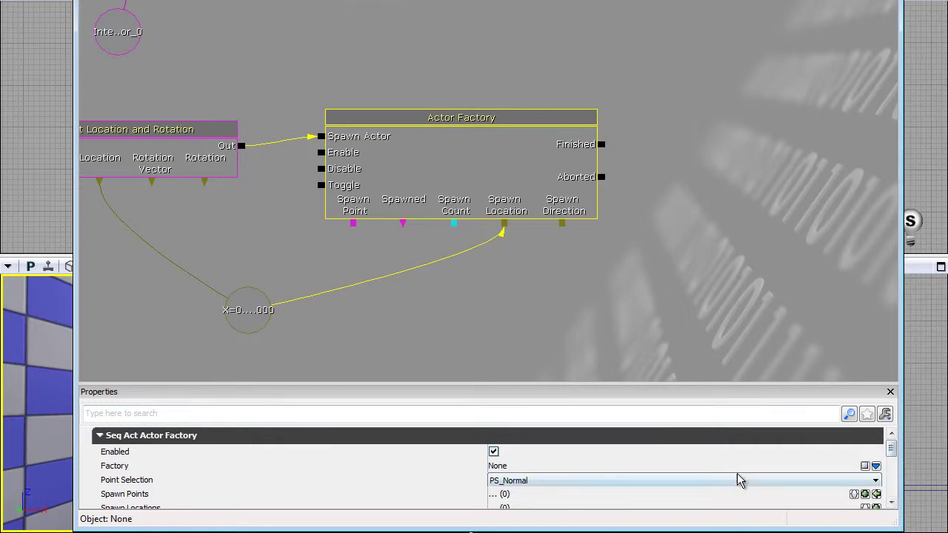
pyautogui.moveTo(891, 449); pyautogui.dragTo(892, 453)
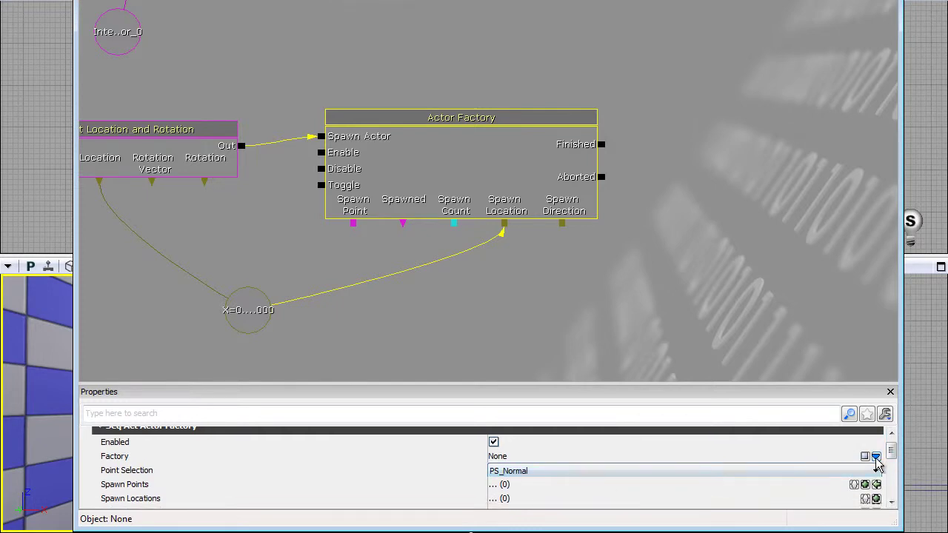
pyautogui.click(876, 458)
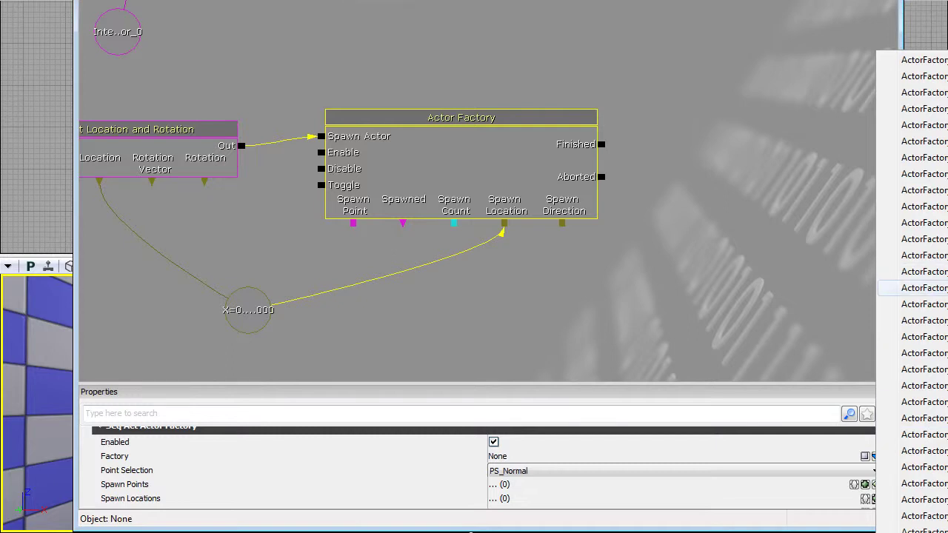
pyautogui.click(910, 288)
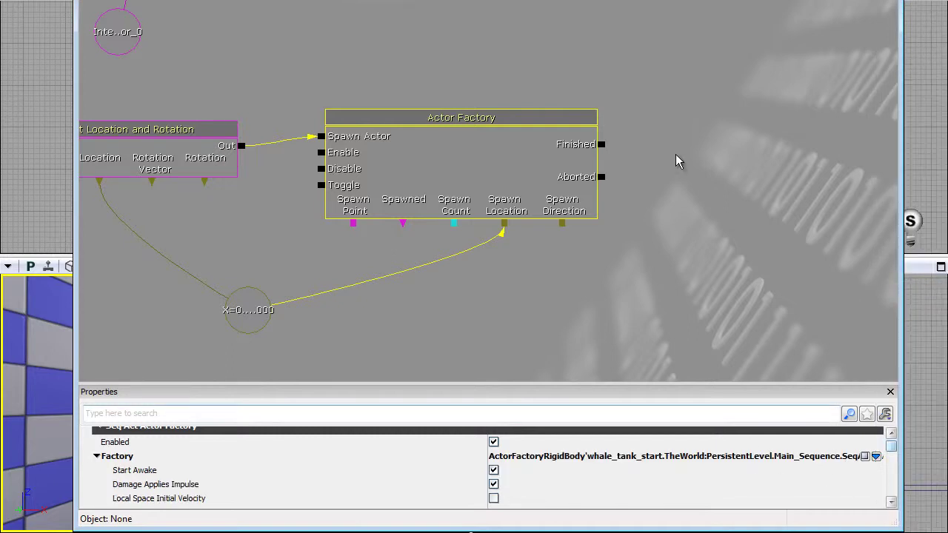
pyautogui.moveTo(615, 5); pyautogui.dragTo(596, 0)
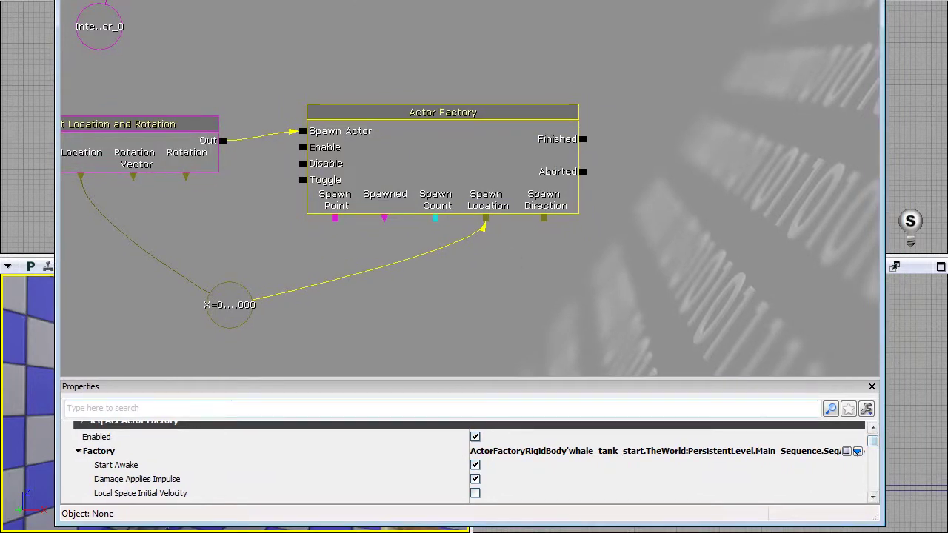
pyautogui.moveTo(874, 442); pyautogui.dragTo(878, 442)
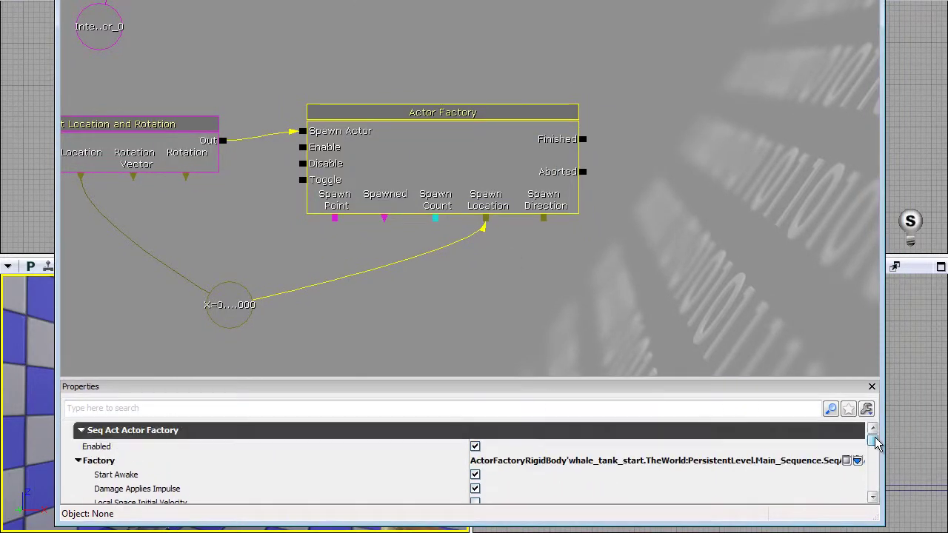
pyautogui.moveTo(492, 0); pyautogui.dragTo(268, 0)
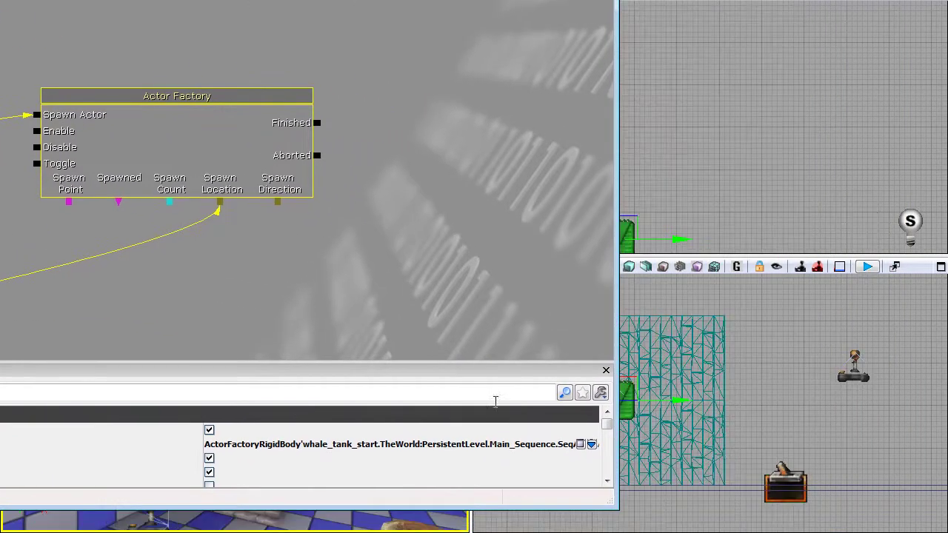
pyautogui.click(590, 445)
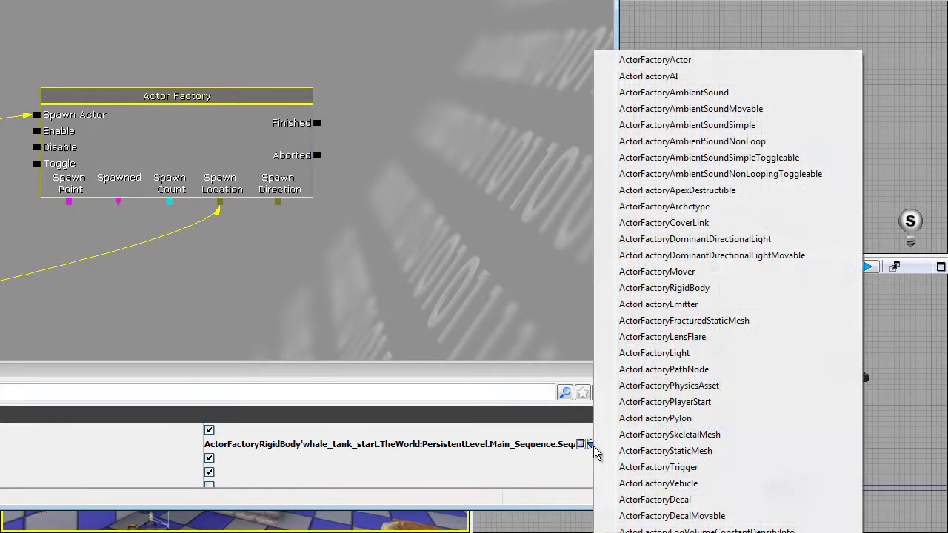
pyautogui.click(696, 290)
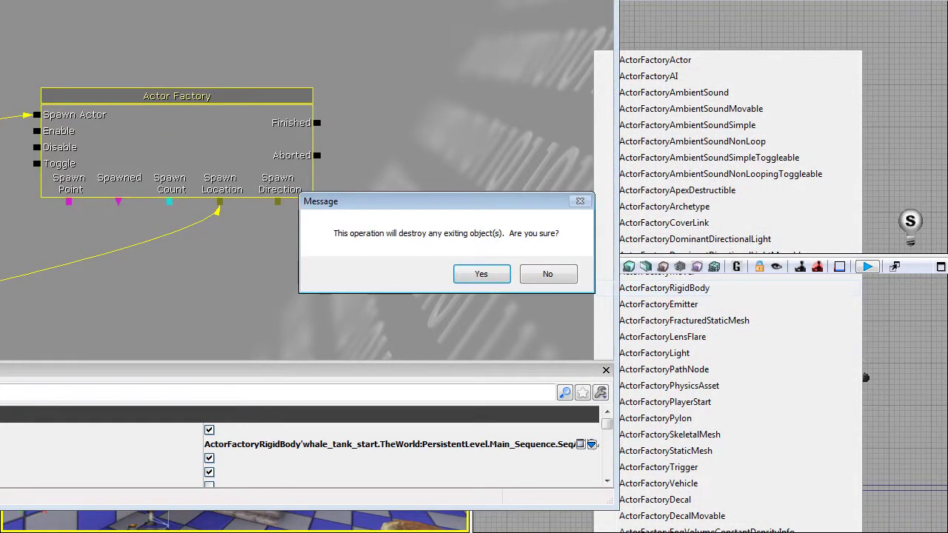
pyautogui.click(493, 275)
# Return to the level's perspective view and select the purple barrel standing on the floor near the stairs
pyautogui.moveTo(466, 0); pyautogui.dragTo(744, 20)
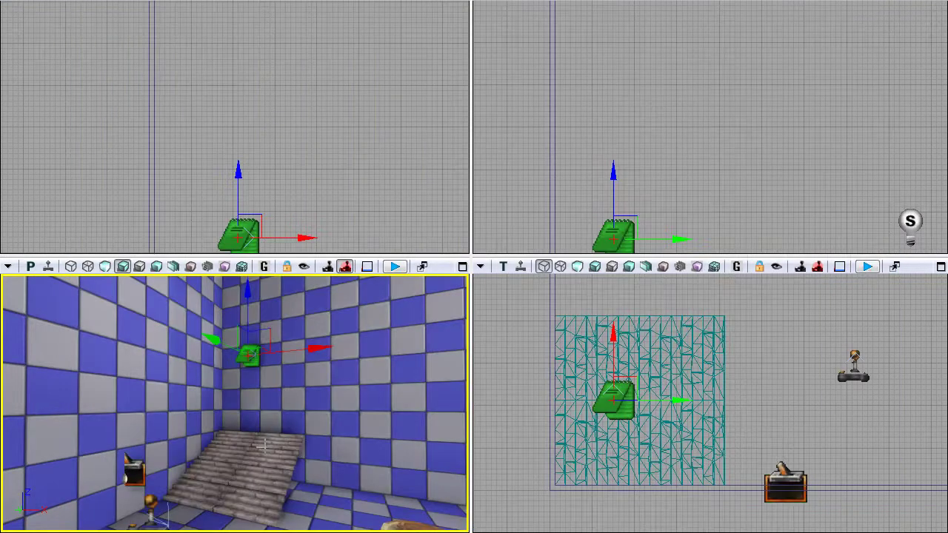
pyautogui.moveTo(244, 445); pyautogui.dragTo(408, 484, button='right')
pyautogui.click(288, 469)
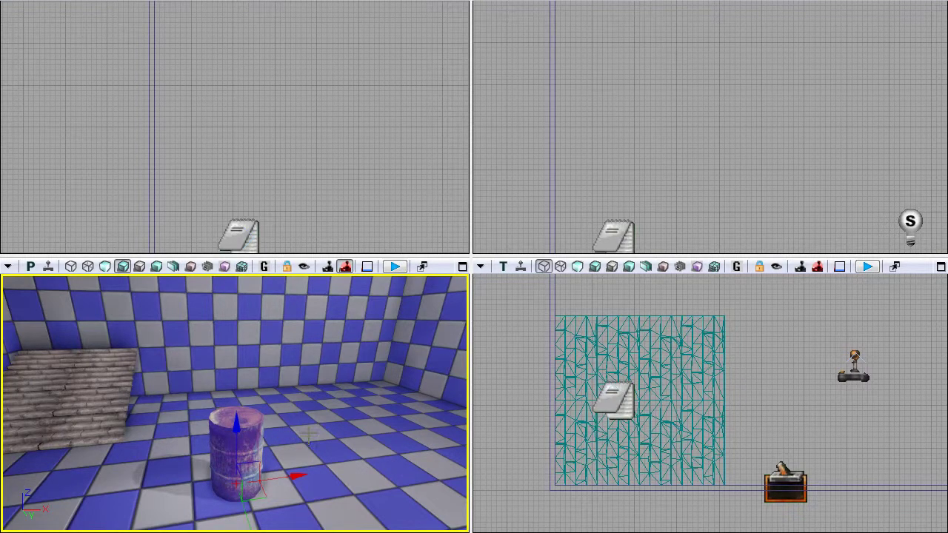
# Locate the selected barrel's RemadePhysBarrel static mesh in the Content Browser
pyautogui.moveTo(334, 427); pyautogui.dragTo(362, 419, button='right')
pyautogui.rightClick(199, 437)
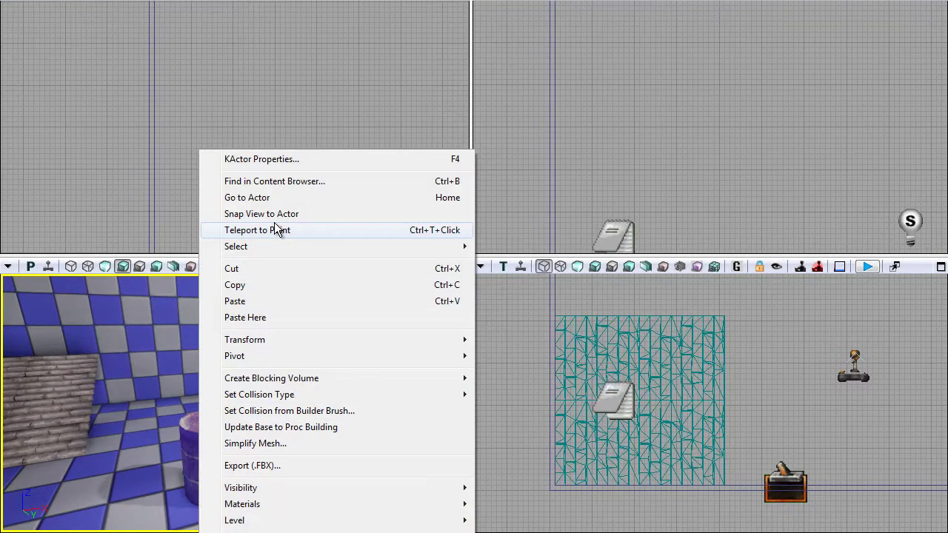
pyautogui.click(277, 181)
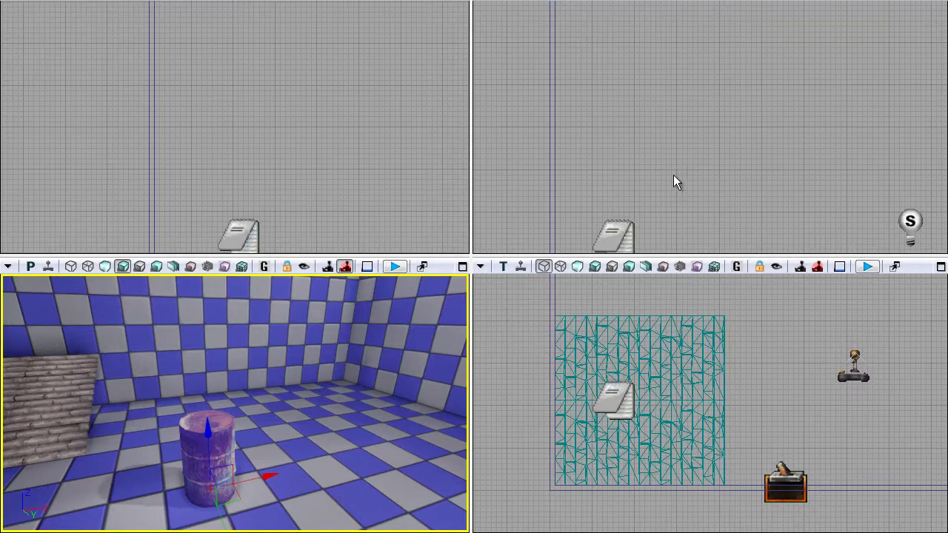
pyautogui.hotkey('ctrl', 'shift', 'f')
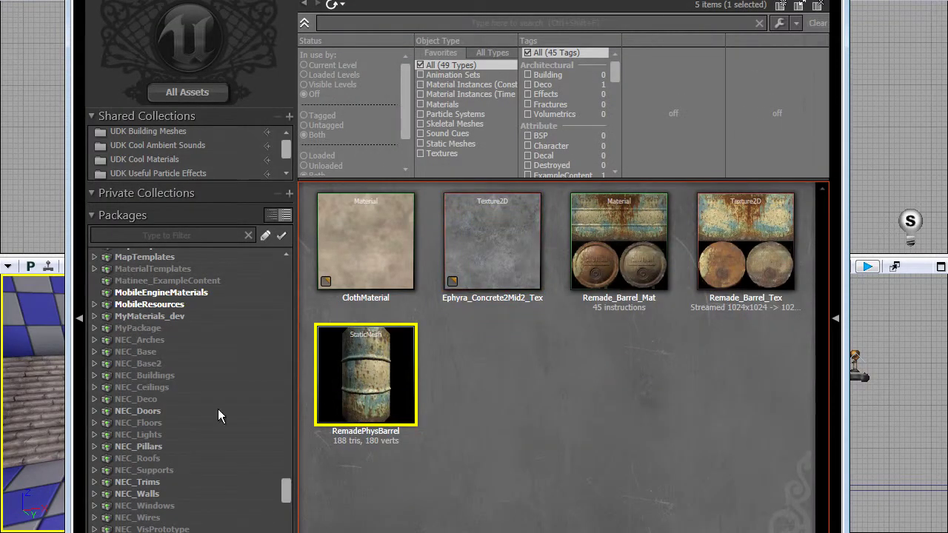
# Return to the level and inspect the floor's options for adding RemadePhysBarrel as a RigidBody, without adding anything
pyautogui.hotkey('ctrl', 'shift', 'f')
pyautogui.moveTo(277, 404); pyautogui.dragTo(300, 432, button='right')
pyautogui.rightClick(300, 432)
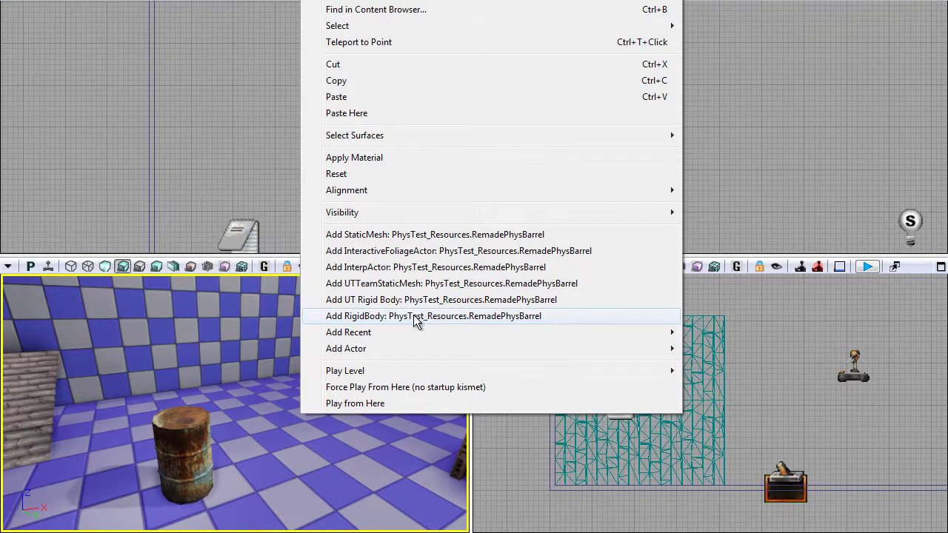
pyautogui.click(307, 458)
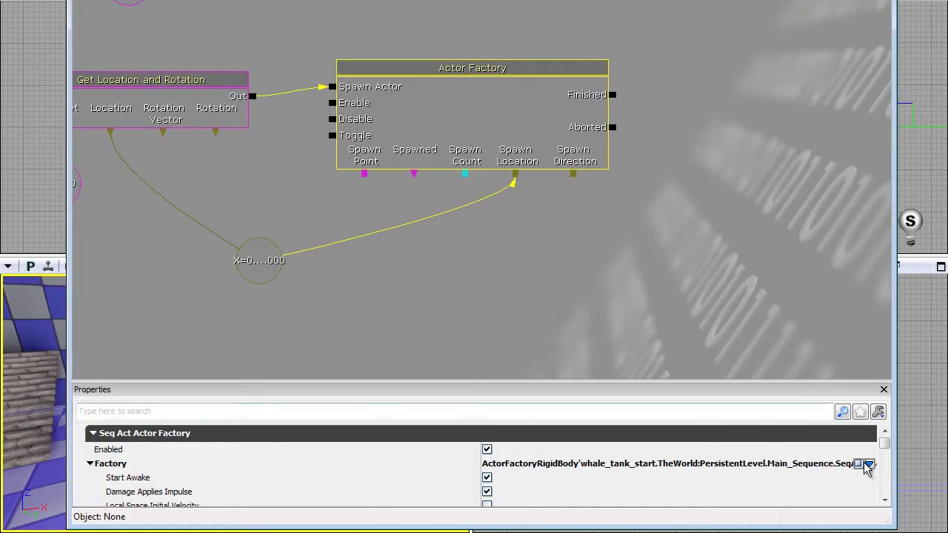
# Assign RemadePhysBarrel as the Actor Factory's Static Mesh and disable No Encroach Check
pyautogui.scroll(-1, 888, 449)
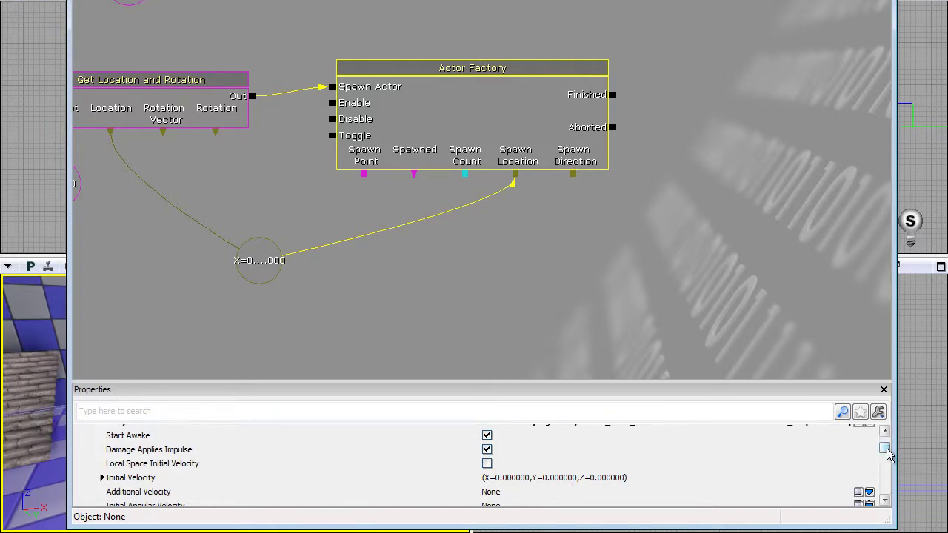
pyautogui.moveTo(888, 455); pyautogui.dragTo(890, 465)
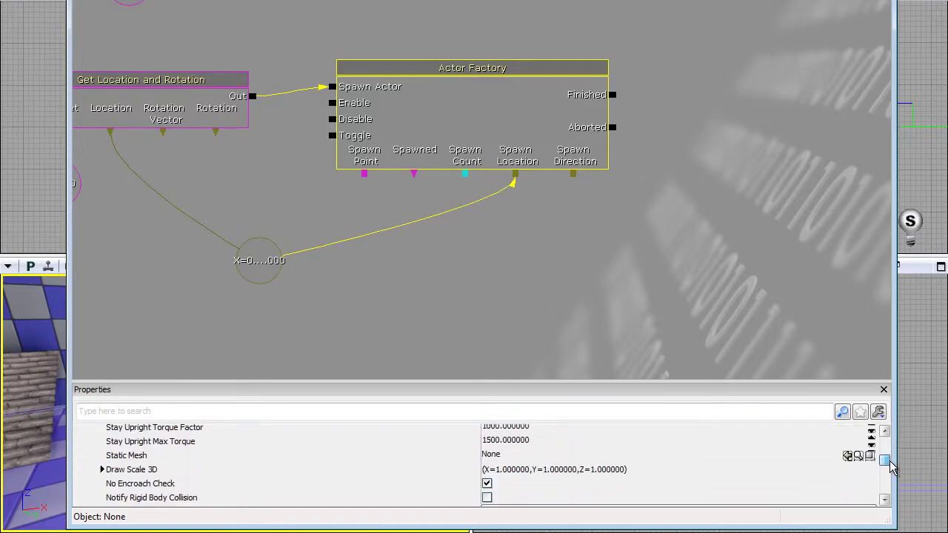
pyautogui.click(504, 458)
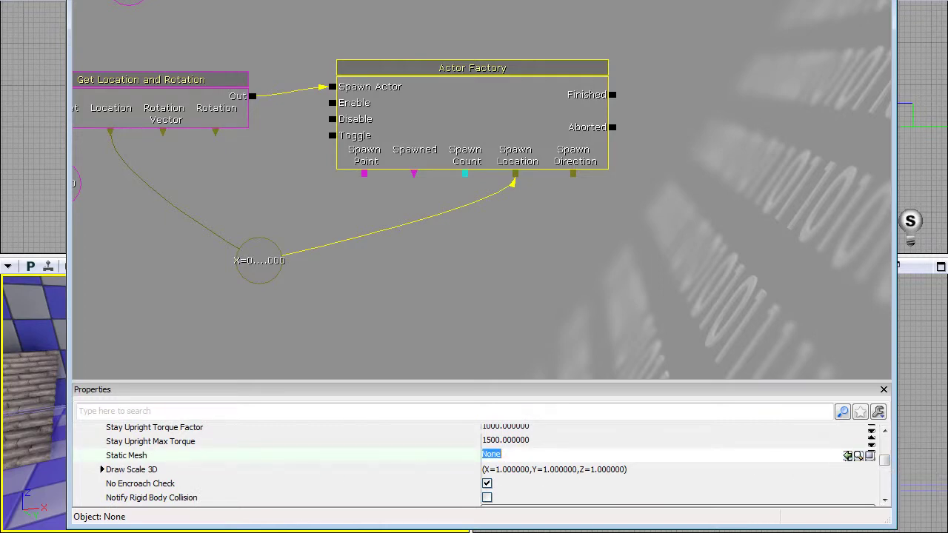
pyautogui.click(847, 457)
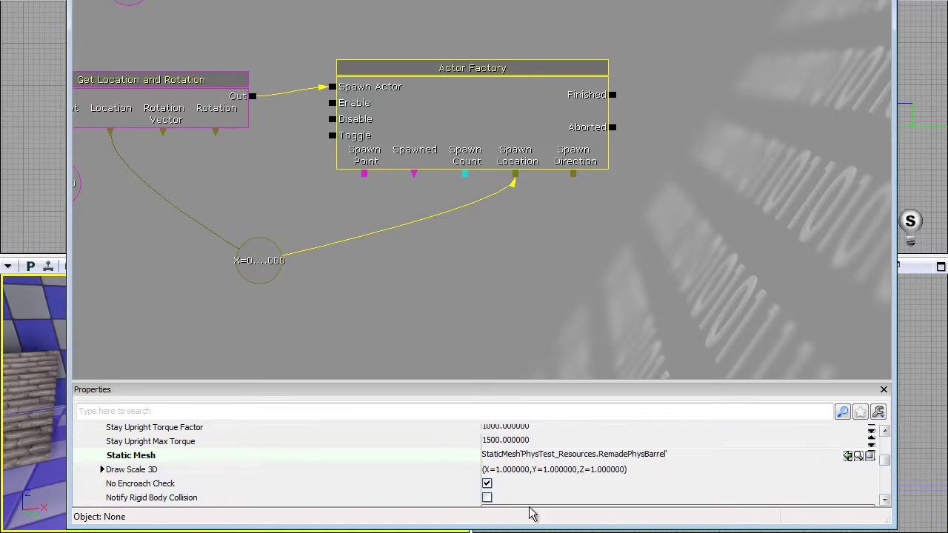
pyautogui.scroll(-2, 884, 462)
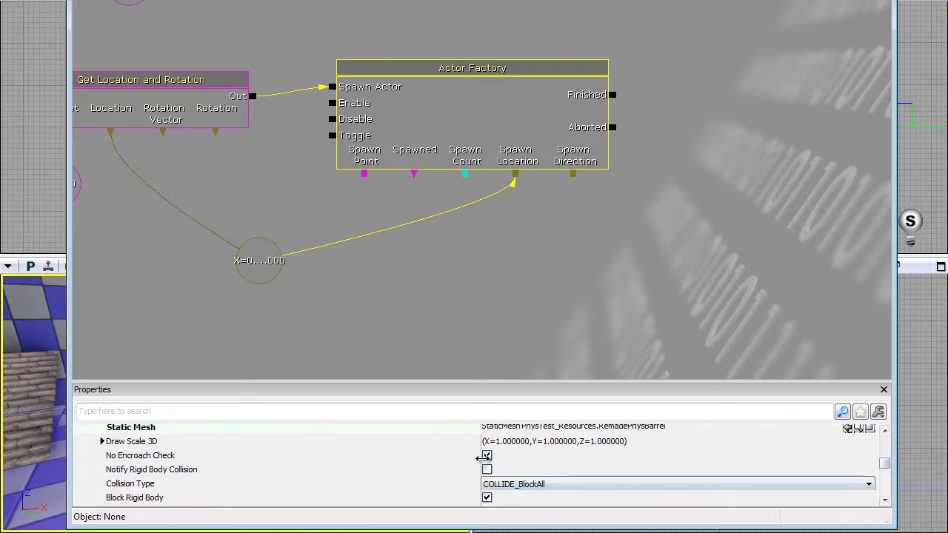
pyautogui.click(486, 456)
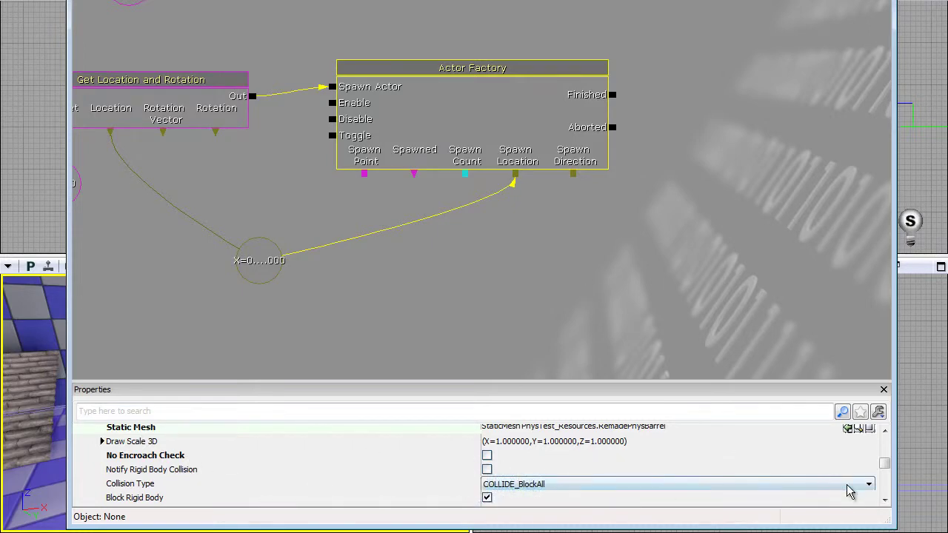
# Review the Actor Factory's remaining collision, shadow and spawn settings and its connections in the Kismet sequence
pyautogui.moveTo(886, 467); pyautogui.dragTo(888, 474)
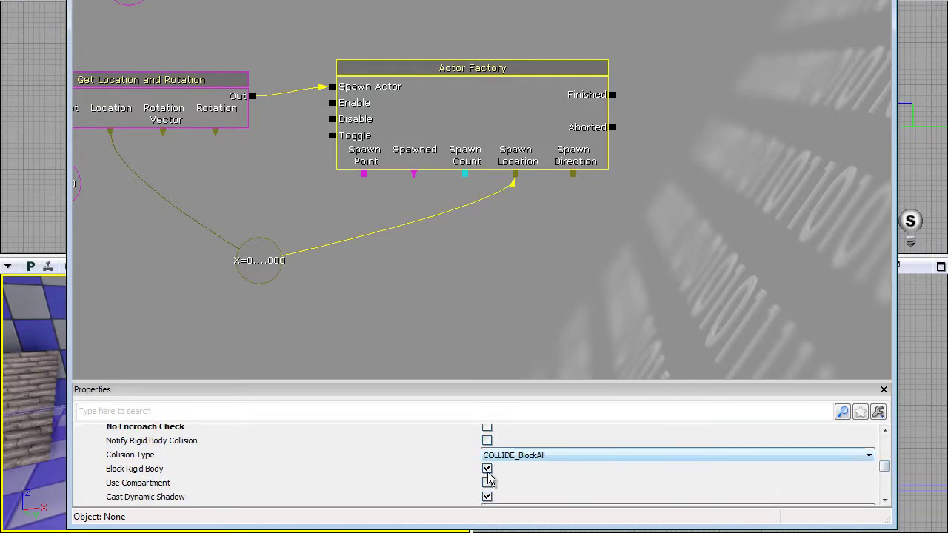
pyautogui.scroll(-1, 886, 479)
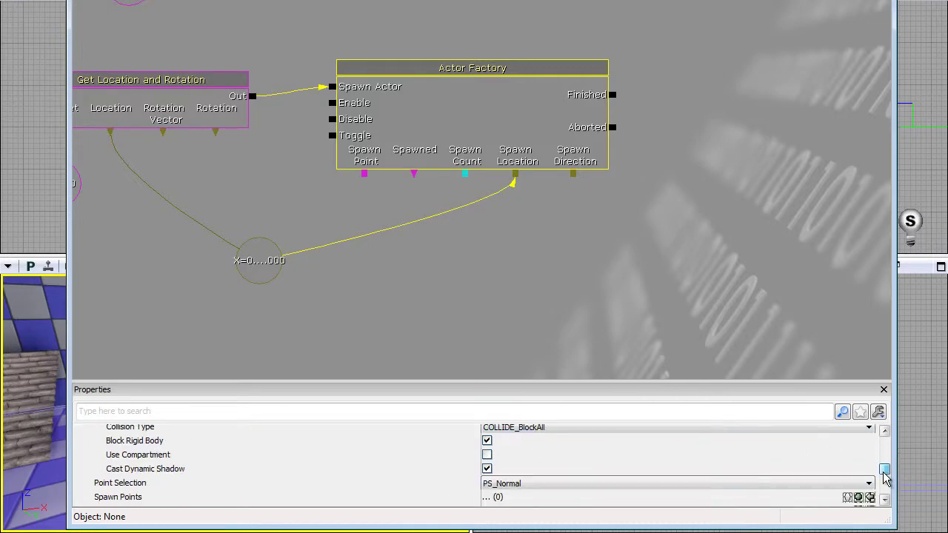
pyautogui.scroll(-3, 886, 477)
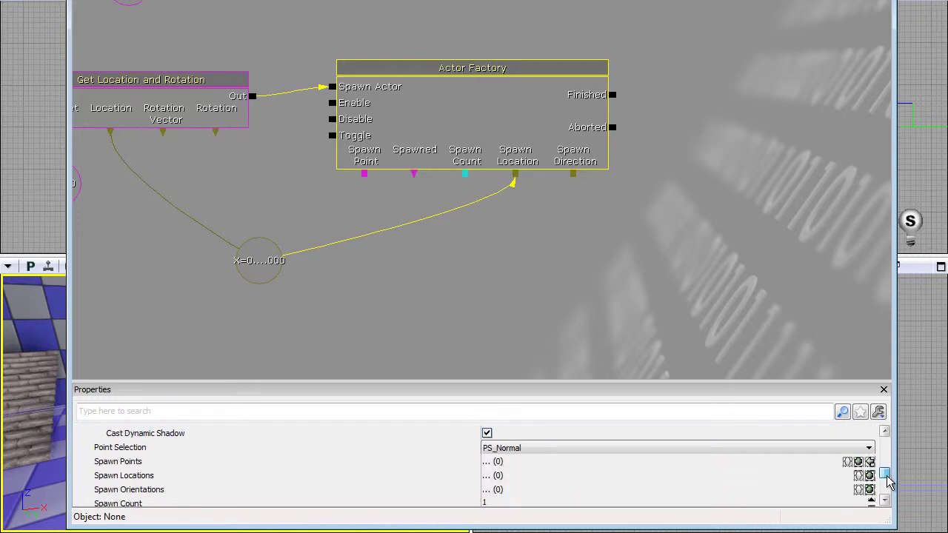
pyautogui.scroll(-2, 888, 479)
pyautogui.scroll(4, 888, 479)
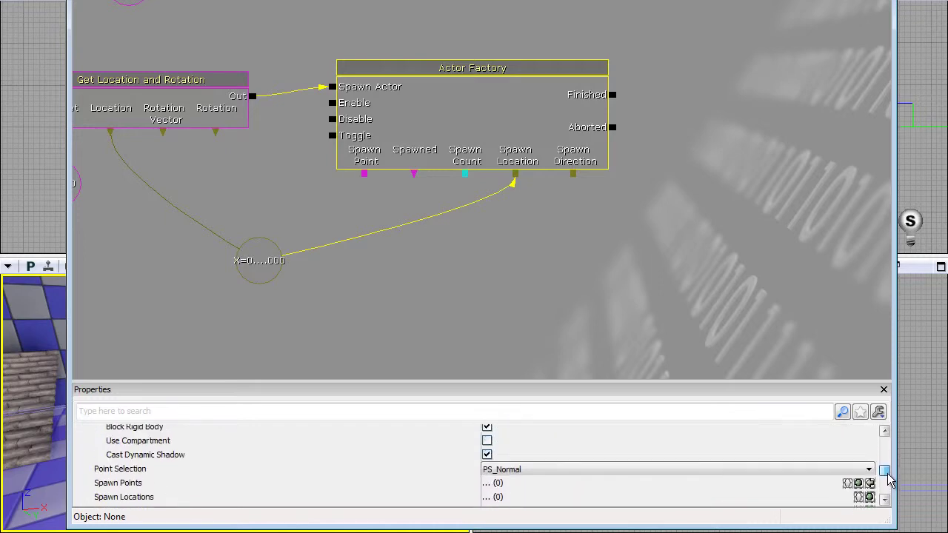
pyautogui.scroll(1, 888, 477)
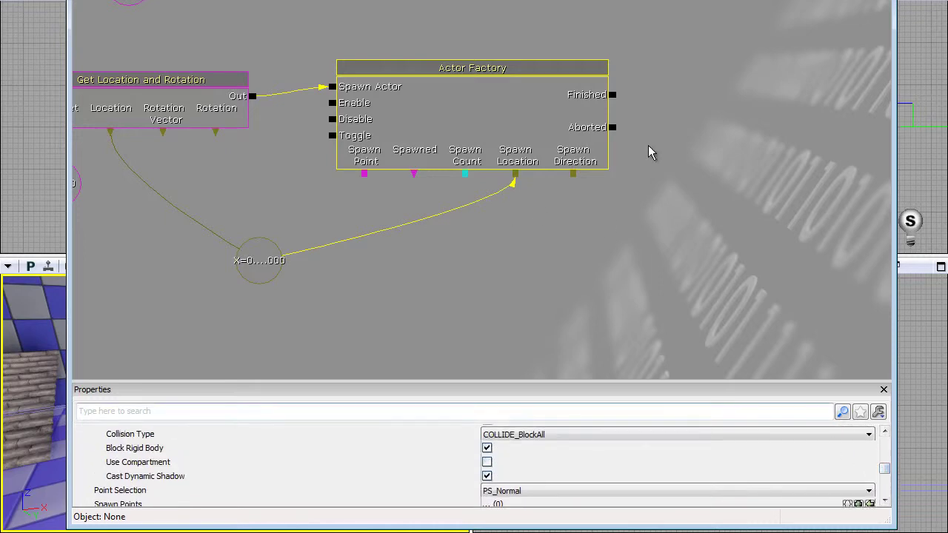
pyautogui.moveTo(592, 238); pyautogui.dragTo(672, 237)
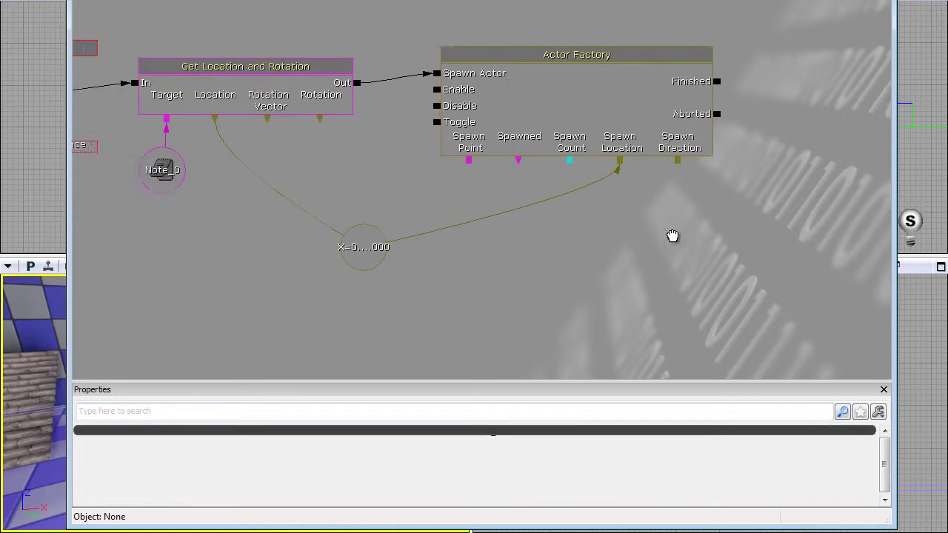
pyautogui.click(619, 109)
pyautogui.click(793, 56)
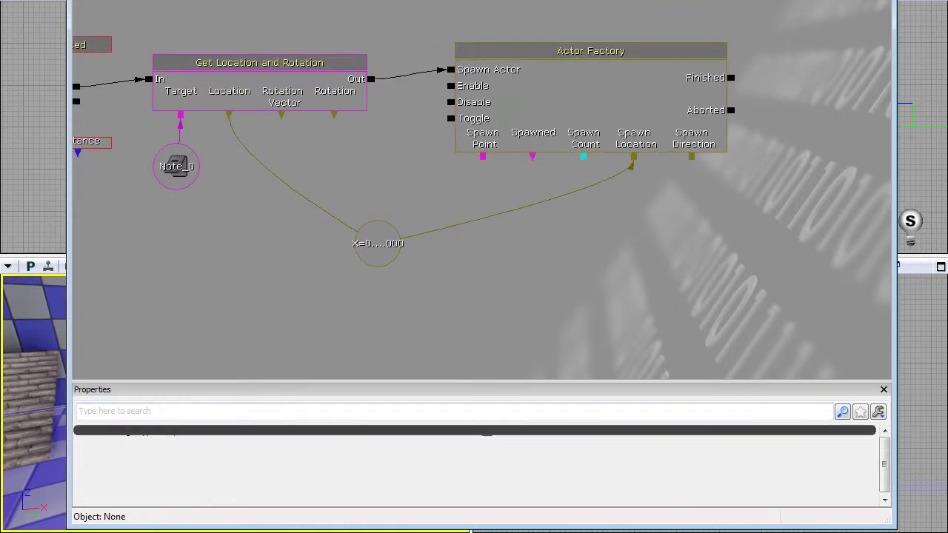
# Play-test the level from the maximized perspective view and use the wall button to spawn a barrel above the stairs
pyautogui.click(879, 2)
pyautogui.click(463, 267)
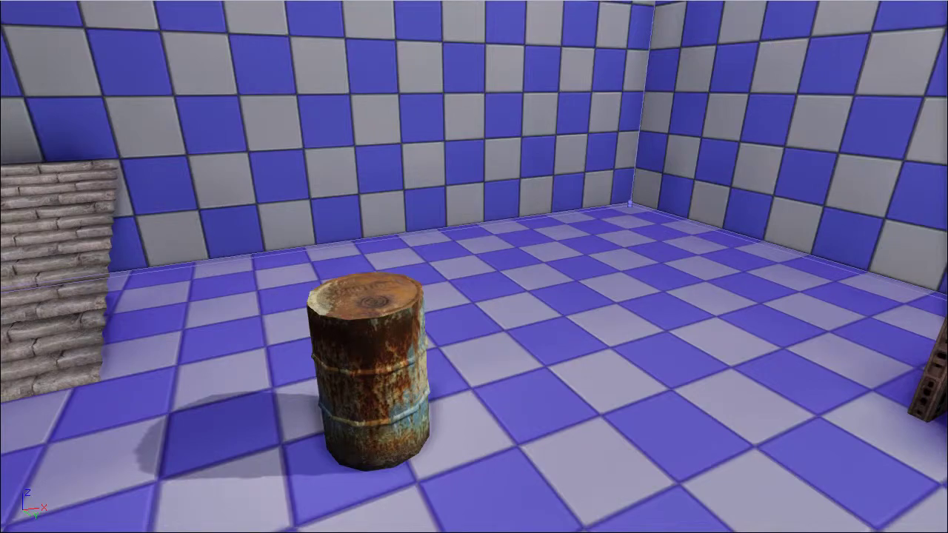
pyautogui.press('F8')
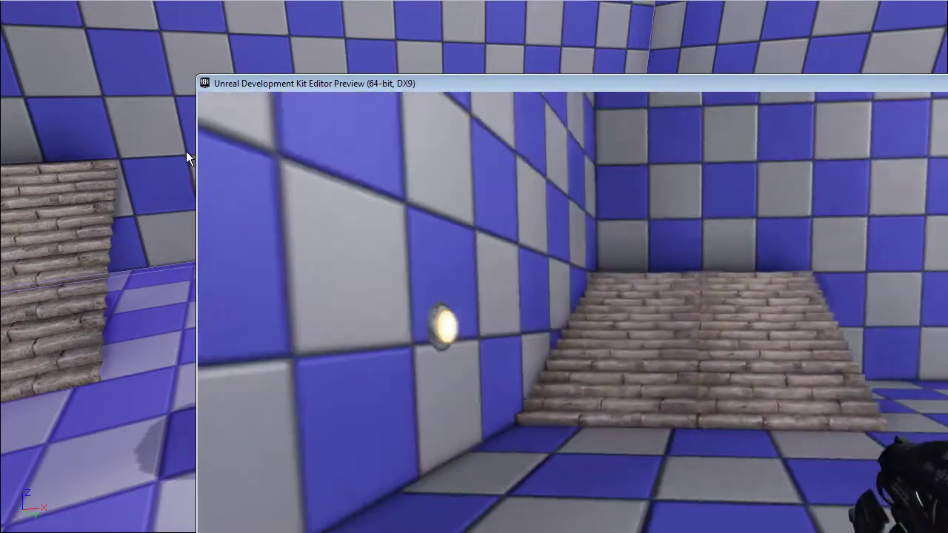
pyautogui.press('w')
pyautogui.press('e')
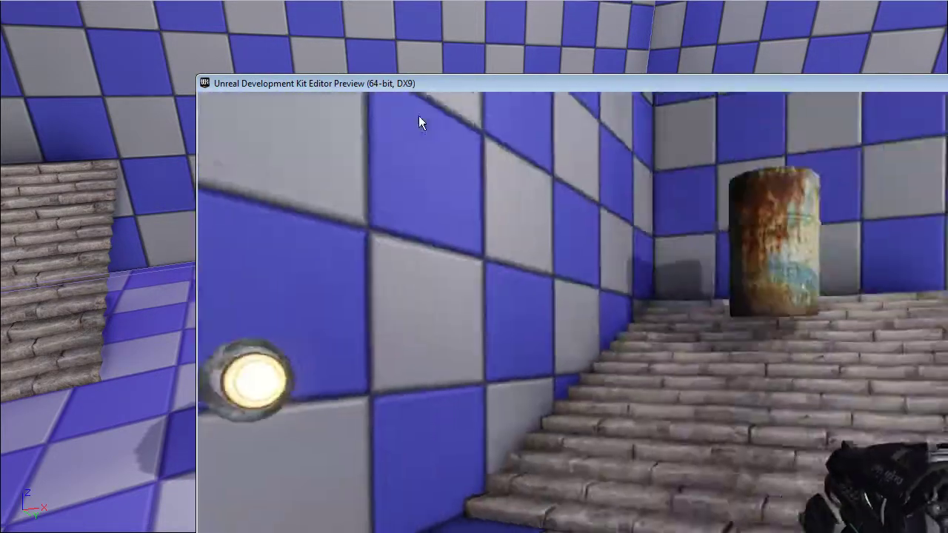
pyautogui.press('s')
pyautogui.press('w')
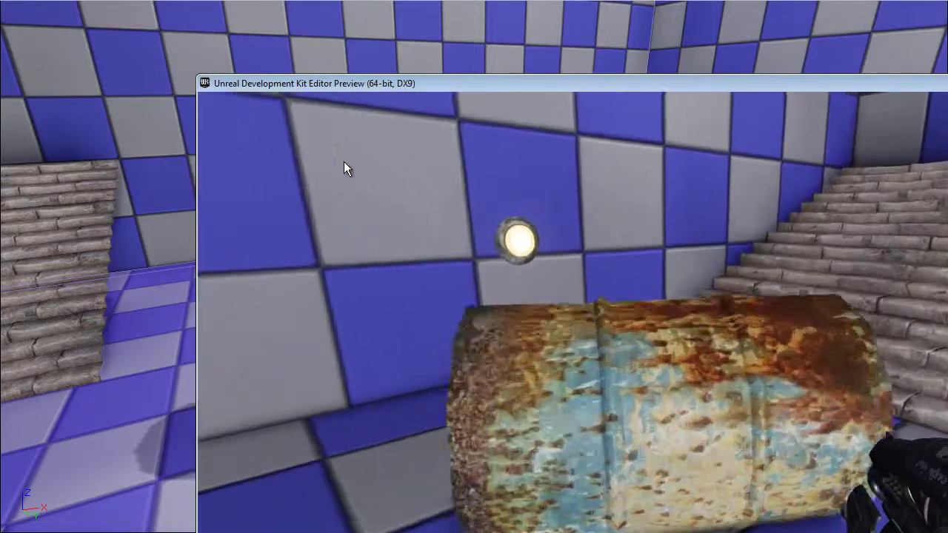
# Use the wall button again to spawn a second barrel and watch how it rolls off the stairs
pyautogui.press('s')
pyautogui.press('1')
pyautogui.moveTo(343, 168); pyautogui.dragTo(577, 172, button='right')
pyautogui.press('w')
pyautogui.press('e')
pyautogui.press('s')
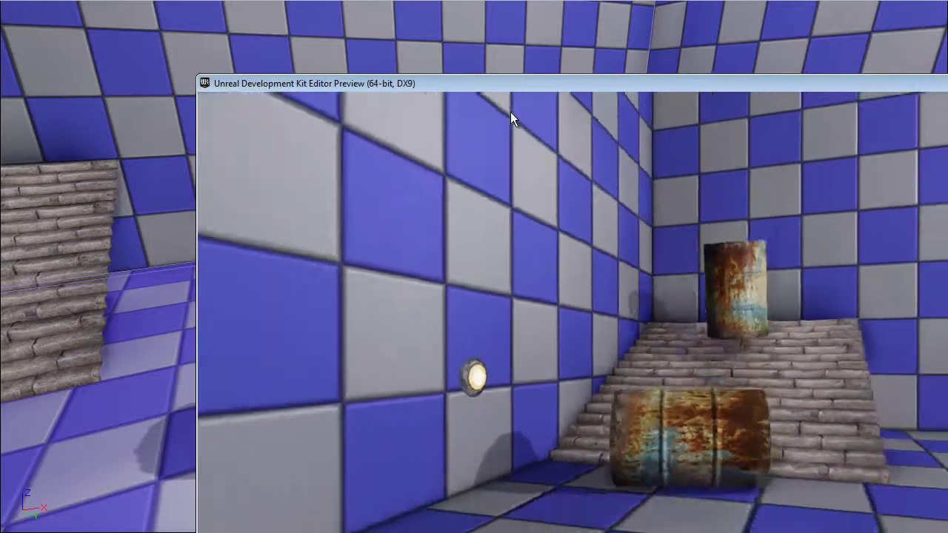
pyautogui.press('d')
pyautogui.press('w')
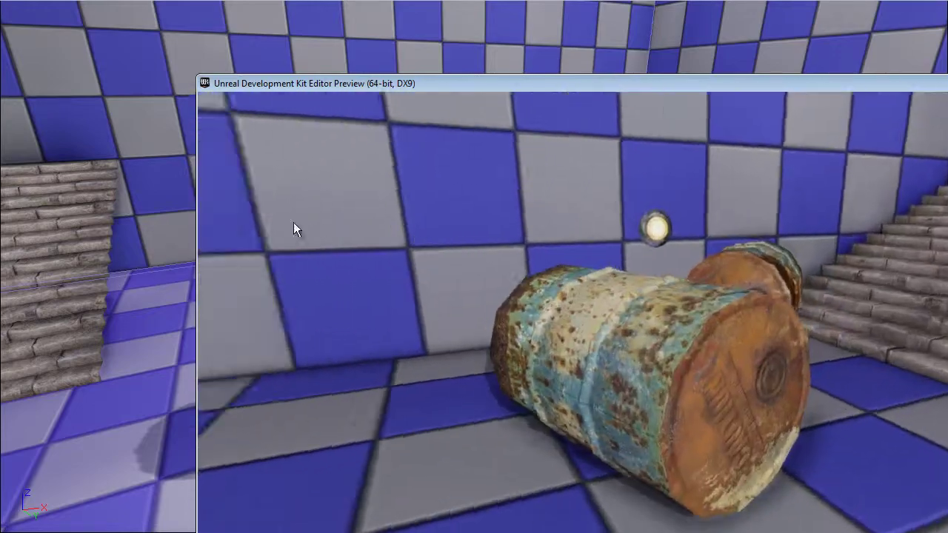
# Walk back to the wall button, spawn another barrel, inspect it on the floor and end the play test
pyautogui.press('s')
pyautogui.press('d')
pyautogui.press('w')
pyautogui.press('a')
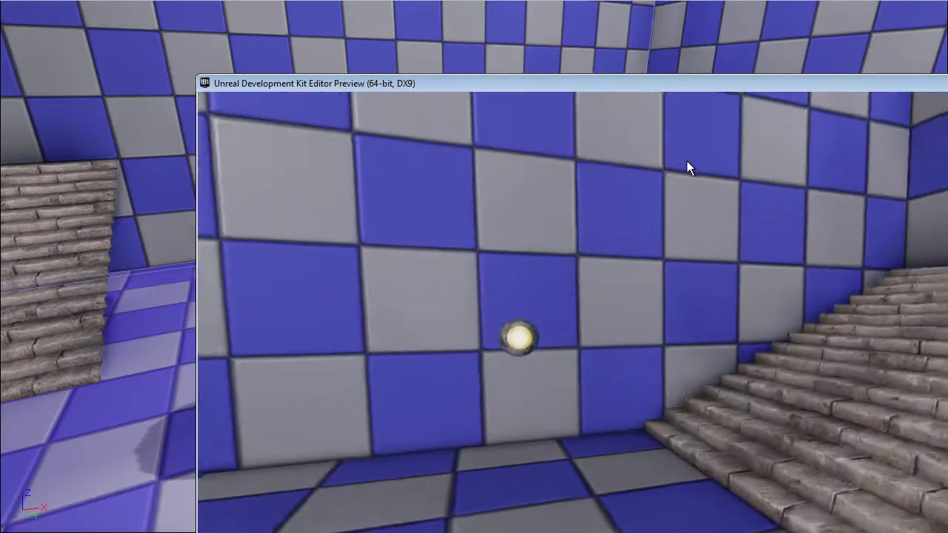
pyautogui.press('w')
pyautogui.press('a')
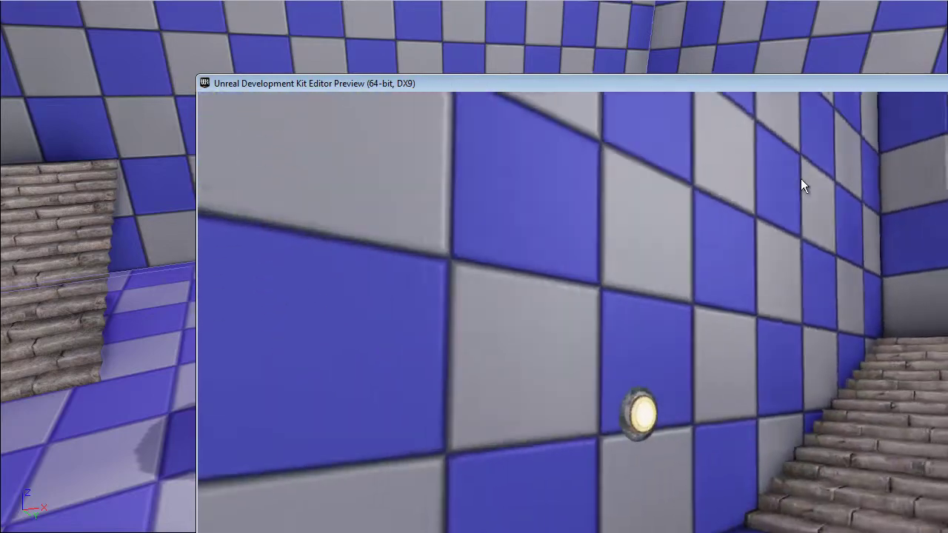
pyautogui.press('e')
pyautogui.press('s')
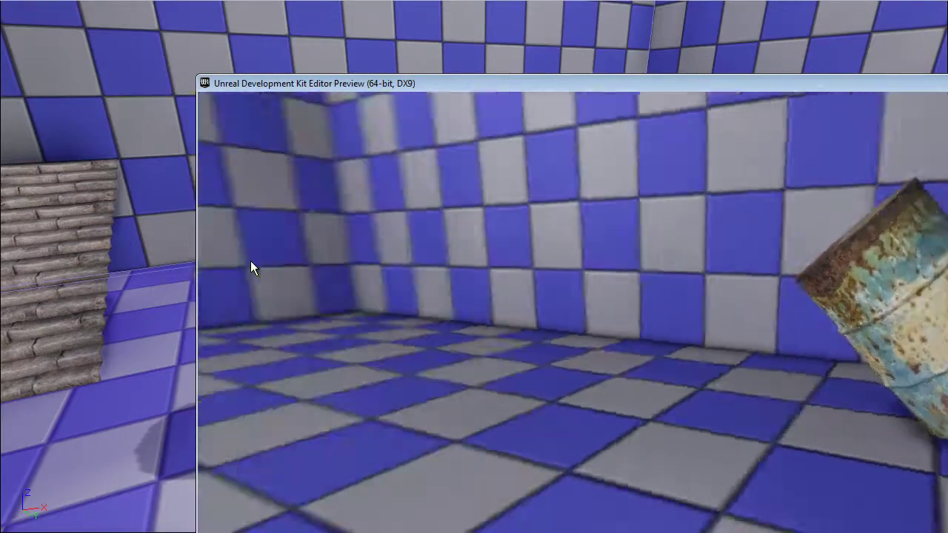
pyautogui.press('w')
pyautogui.press('a')
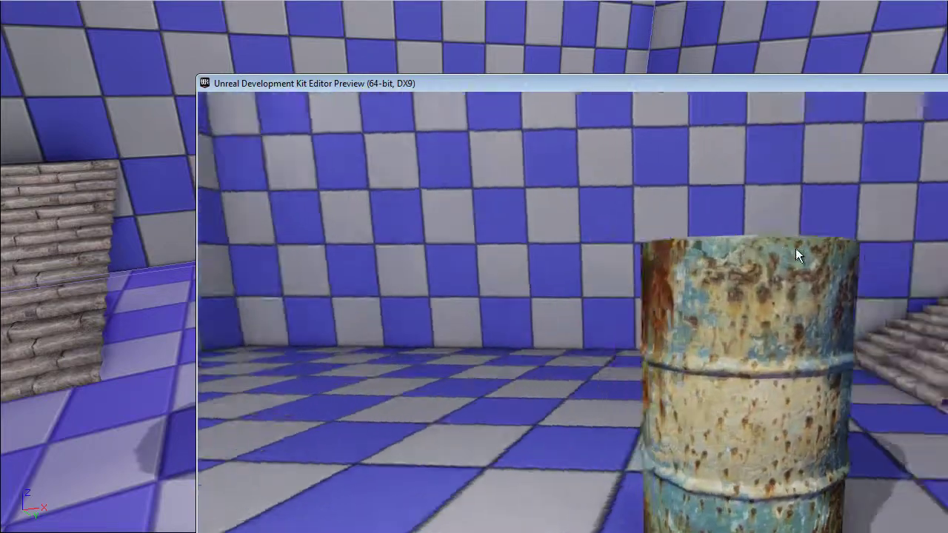
pyautogui.press('a')
pyautogui.press('s')
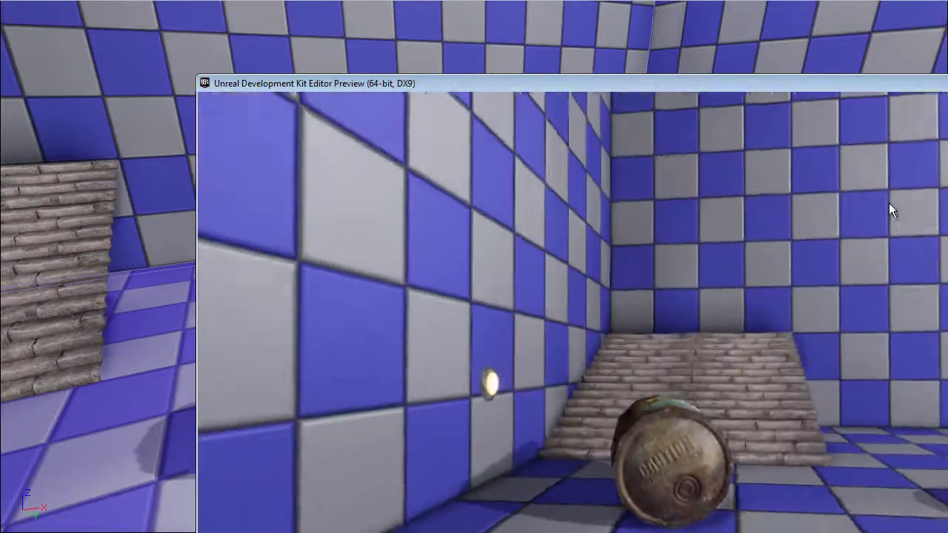
pyautogui.press('Escape')
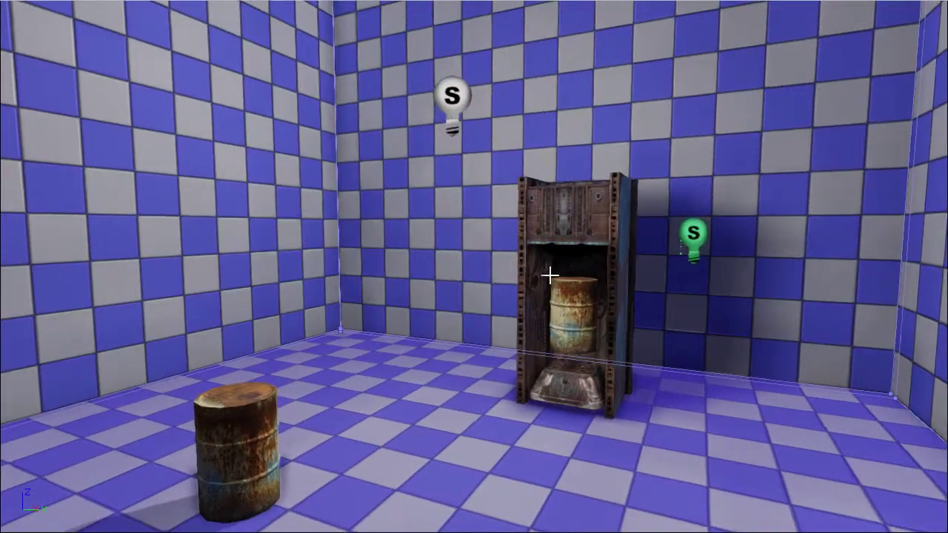
# Examine the metal dispenser structure holding a barrel and the loose barrel on the floor in the perspective view
pyautogui.press('w')
pyautogui.moveTo(550, 276); pyautogui.dragTo(588, 301, button='right')
pyautogui.press('s')
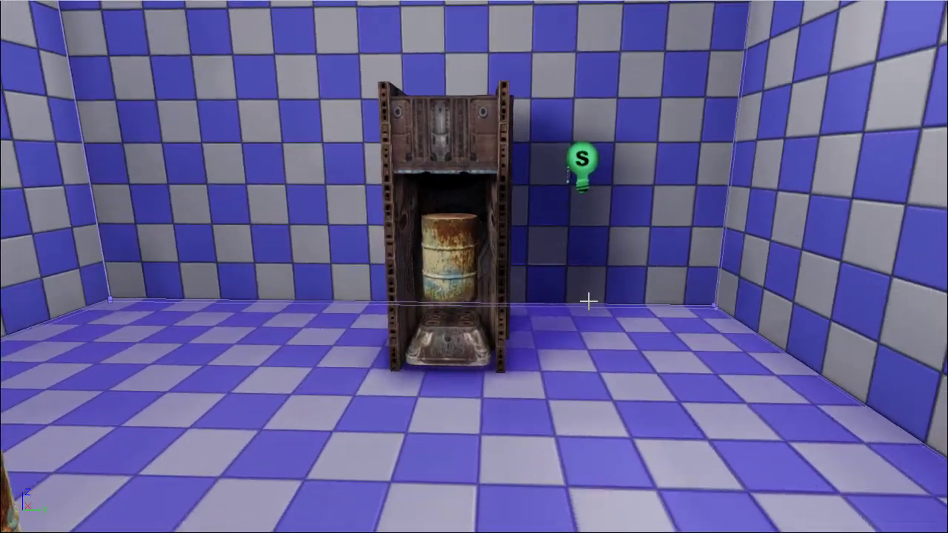
pyautogui.moveTo(589, 301); pyautogui.dragTo(458, 150)
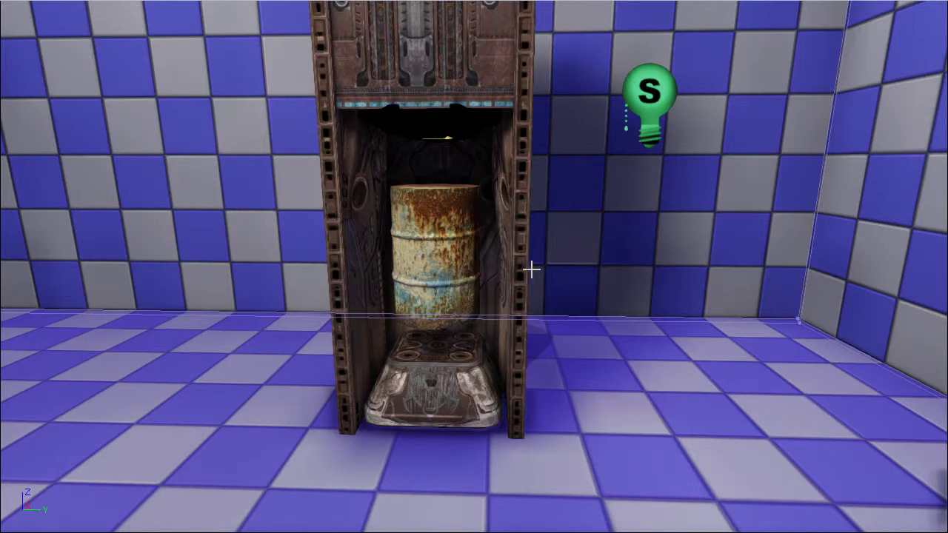
pyautogui.press('s')
pyautogui.moveTo(130, 452); pyautogui.dragTo(435, 323, button='right')
pyautogui.moveTo(277, 453); pyautogui.dragTo(206, 457)
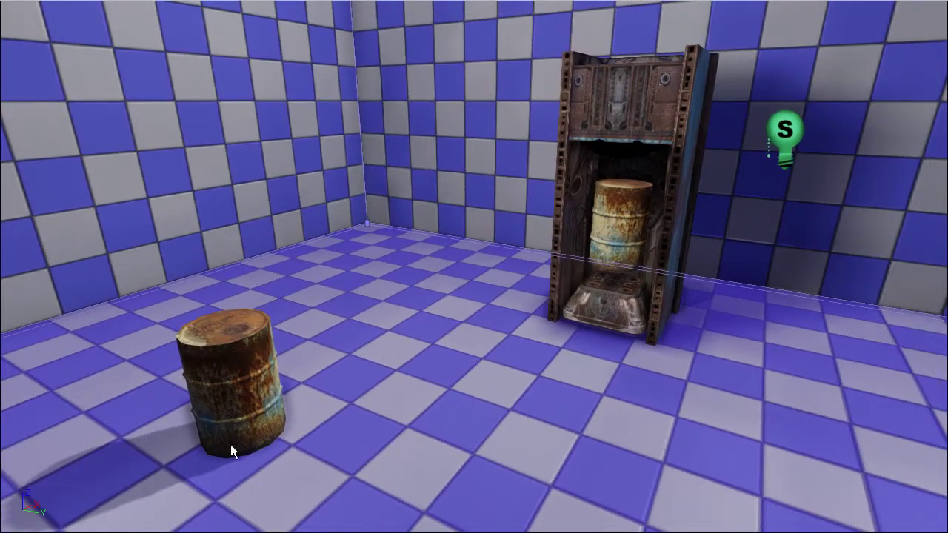
pyautogui.moveTo(437, 259); pyautogui.dragTo(474, 245)
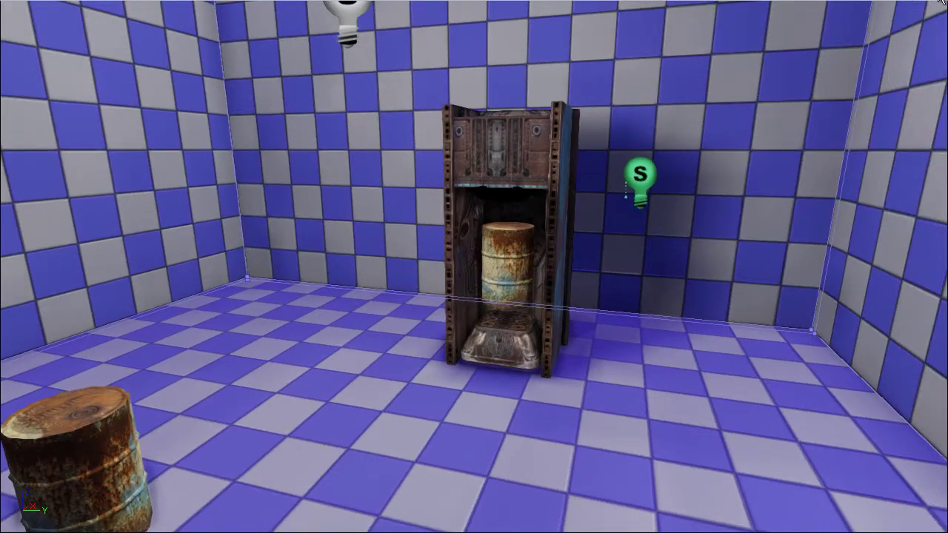
# Return to the four-viewport layout and build a solid cube builder brush measuring 256 × 256 × 256 in the room
pyautogui.click(941, 2)
pyautogui.moveTo(692, 384); pyautogui.dragTo(702, 312)
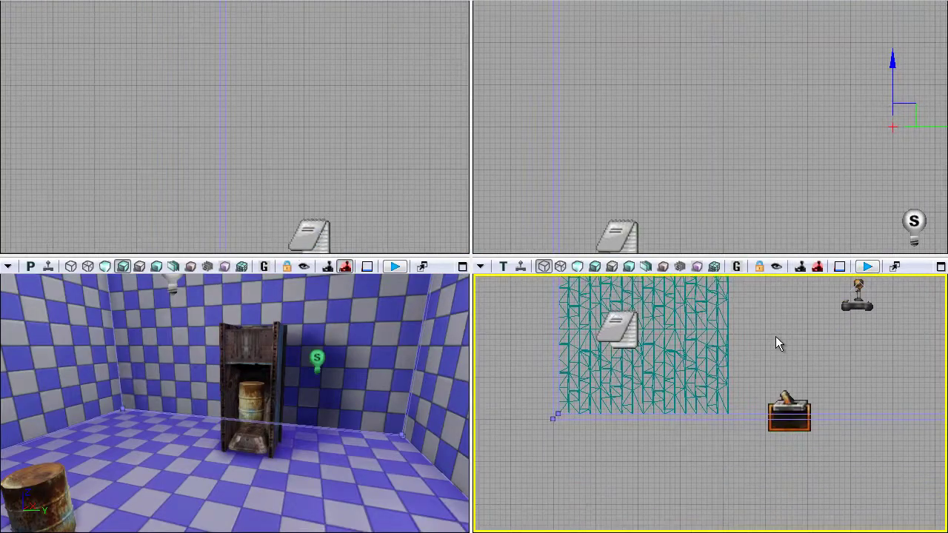
pyautogui.click(775, 336)
pyautogui.moveTo(879, 297); pyautogui.dragTo(680, 408)
pyautogui.scroll(-8, 681, 407)
pyautogui.moveTo(719, 451); pyautogui.dragTo(680, 530)
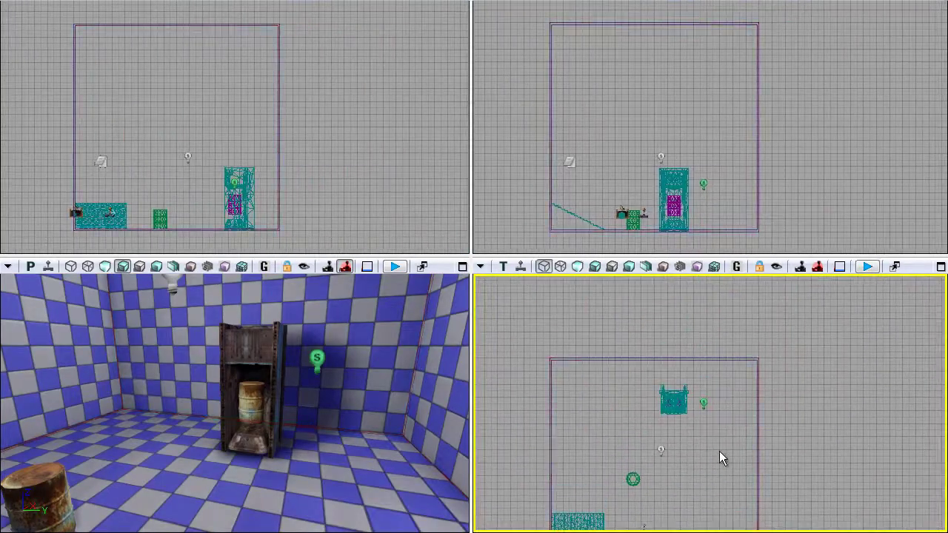
pyautogui.scroll(-8, 645, 393)
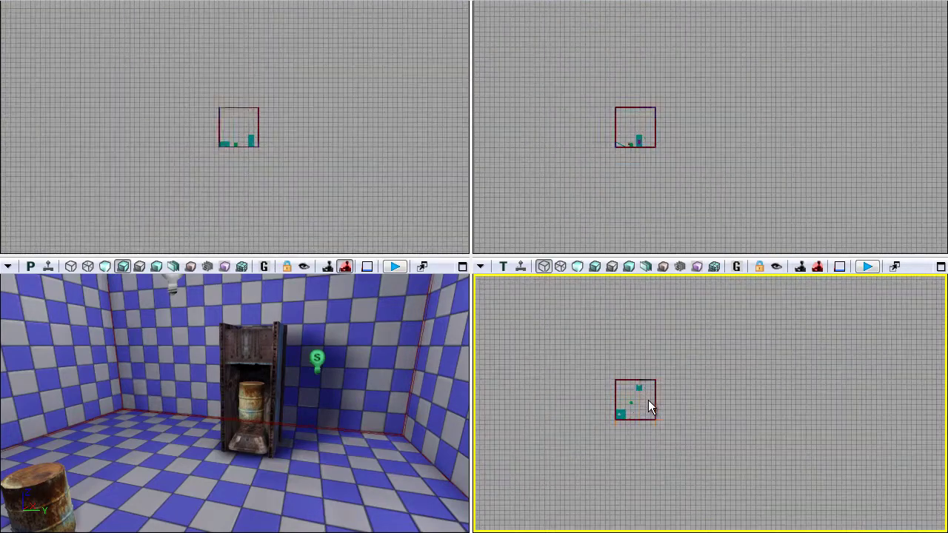
pyautogui.scroll(8, 648, 400)
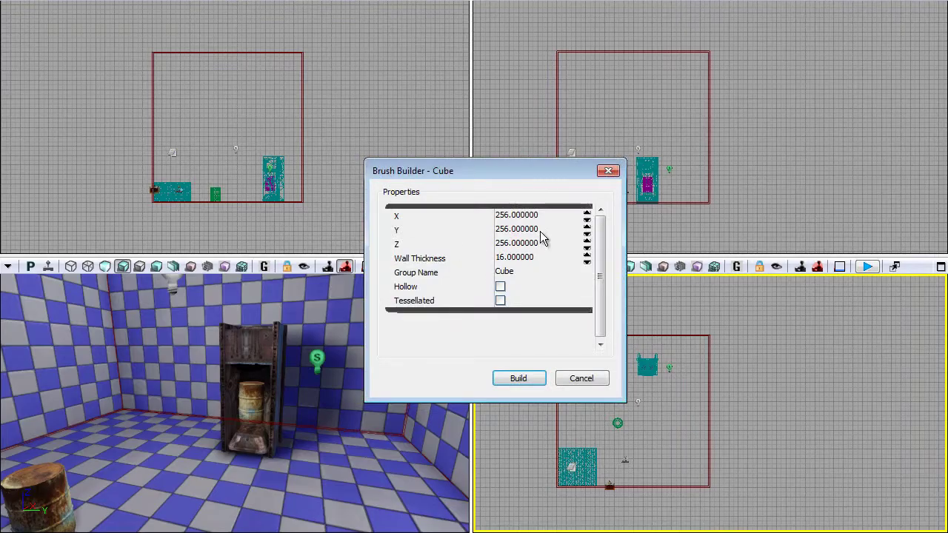
pyautogui.click(518, 379)
pyautogui.click(581, 378)
pyautogui.scroll(3, 637, 381)
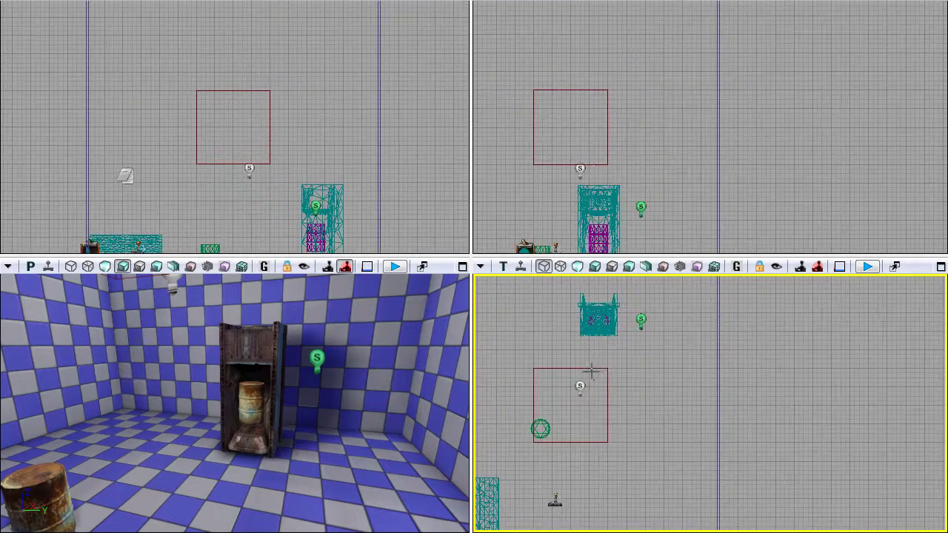
# Add a TriggerVolume from the cube builder brush and clear the selection
pyautogui.scroll(4, 631, 380)
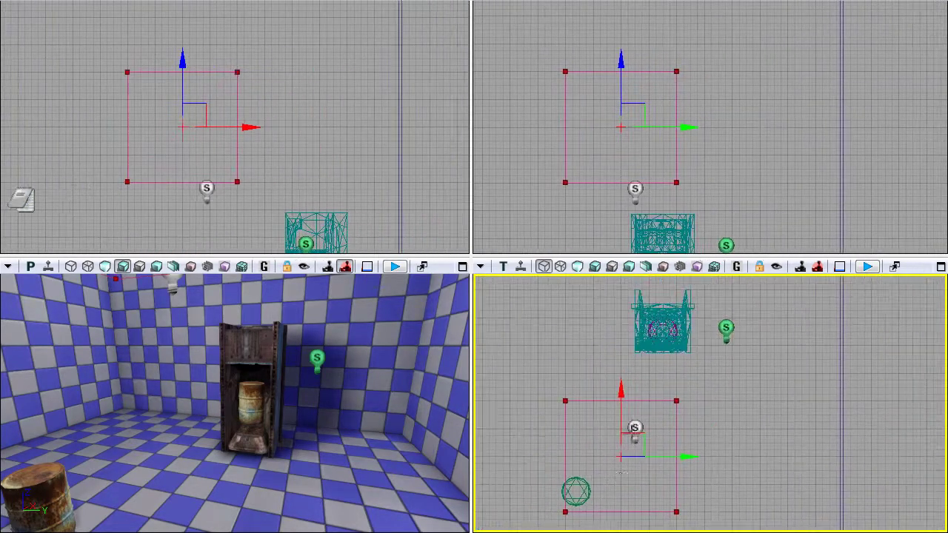
pyautogui.click(2, 362)
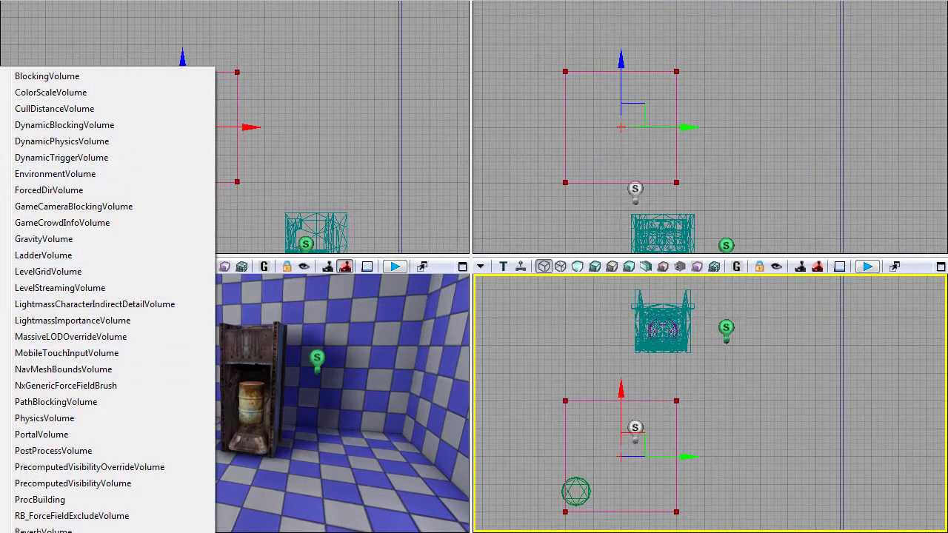
pyautogui.click(772, 425)
pyautogui.click(752, 422)
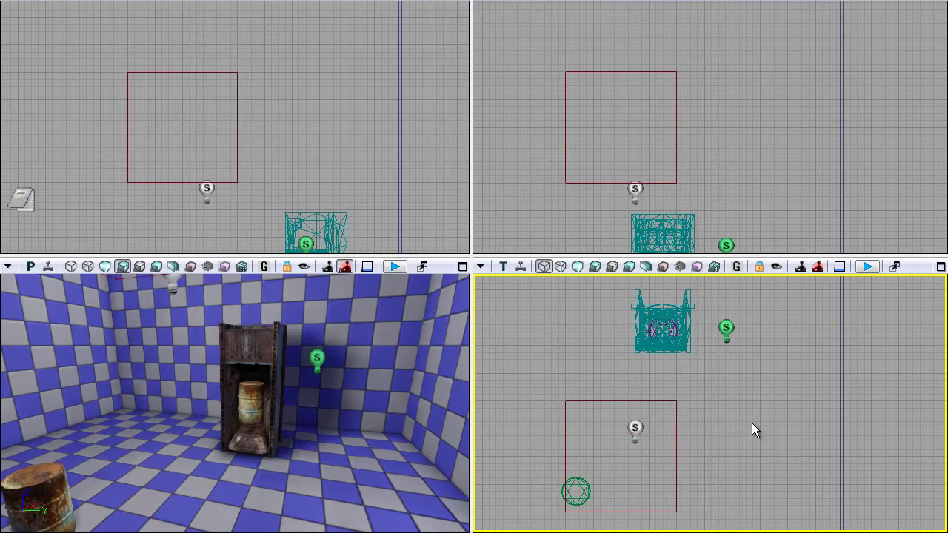
# Move the new trigger volume in the top view so its side lines up with the dispenser
pyautogui.moveTo(753, 422); pyautogui.dragTo(680, 410)
pyautogui.click(644, 365)
pyautogui.moveTo(644, 365)
pyautogui.mouseDown()
pyautogui.moveTo(673, 451)
pyautogui.moveTo(672, 402)
pyautogui.moveTo(670, 428)
pyautogui.moveTo(738, 326)
pyautogui.mouseUp()
pyautogui.moveTo(786, 388); pyautogui.dragTo(774, 434)
# Select the vertices on one side of the trigger volume and narrow it along Y to the dispenser's width
pyautogui.keyDown('ctrl'); pyautogui.keyDown('alt'); pyautogui.moveTo(790, 482); pyautogui.dragTo(712, 314); pyautogui.keyUp('alt'); pyautogui.keyUp('ctrl')
pyautogui.moveTo(816, 388); pyautogui.dragTo(838, 413)
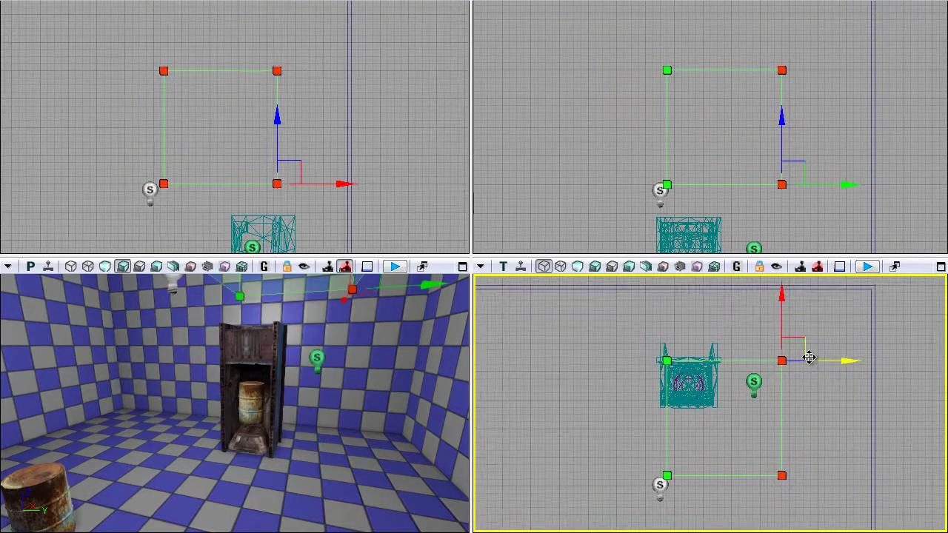
pyautogui.scroll(4, 808, 358)
pyautogui.moveTo(824, 362); pyautogui.dragTo(708, 360)
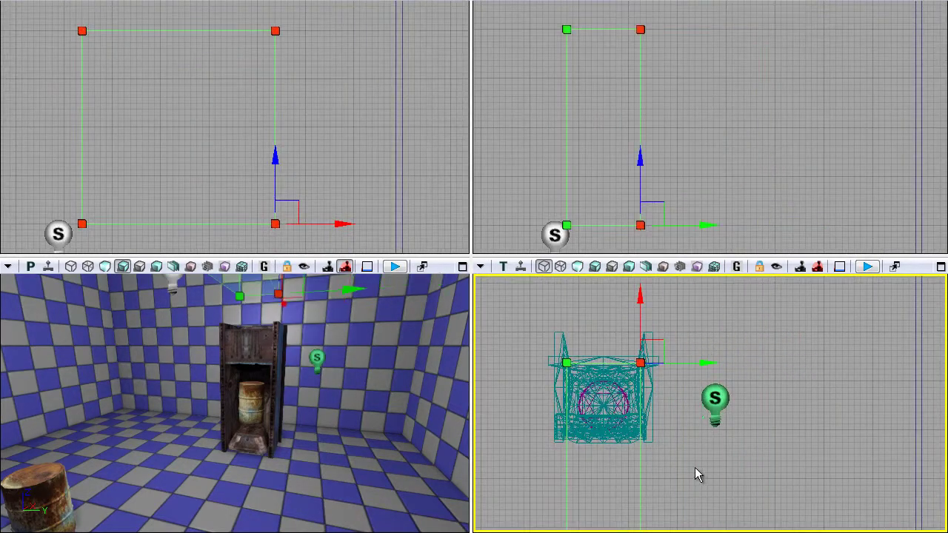
# Select the trigger volume's front vertices and shorten it along X to the dispenser's depth
pyautogui.moveTo(694, 467); pyautogui.dragTo(742, 317)
pyautogui.keyDown('ctrl'); pyautogui.keyDown('alt'); pyautogui.moveTo(553, 373); pyautogui.dragTo(722, 434); pyautogui.keyUp('alt'); pyautogui.keyUp('ctrl')
pyautogui.moveTo(597, 382); pyautogui.dragTo(609, 468)
pyautogui.moveTo(698, 425)
pyautogui.mouseDown()
pyautogui.moveTo(715, 311)
pyautogui.moveTo(712, 326)
pyautogui.mouseUp()
# Lower the trigger volume in the side view until it sits at floor level inside the dispenser
pyautogui.click(717, 394)
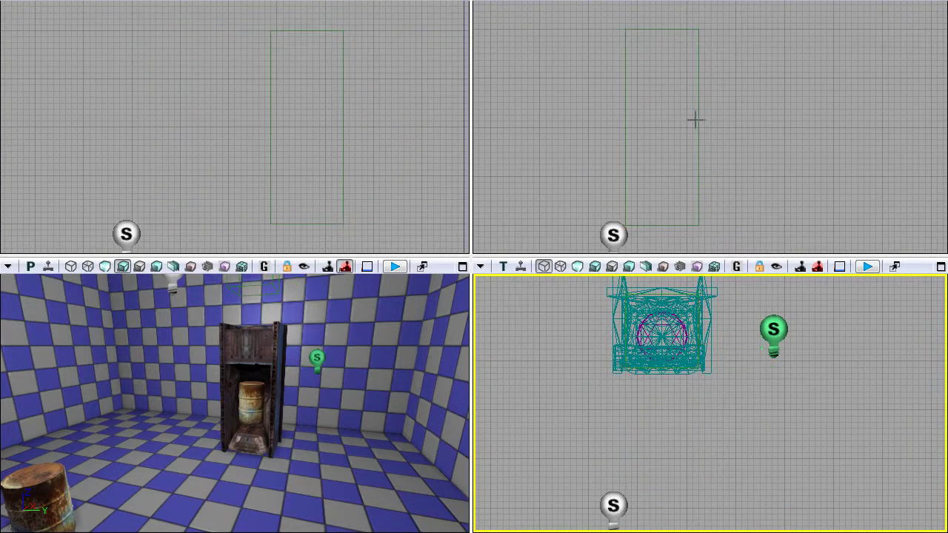
pyautogui.click(702, 160)
pyautogui.moveTo(755, 163); pyautogui.dragTo(760, 117)
pyautogui.scroll(-5, 755, 126)
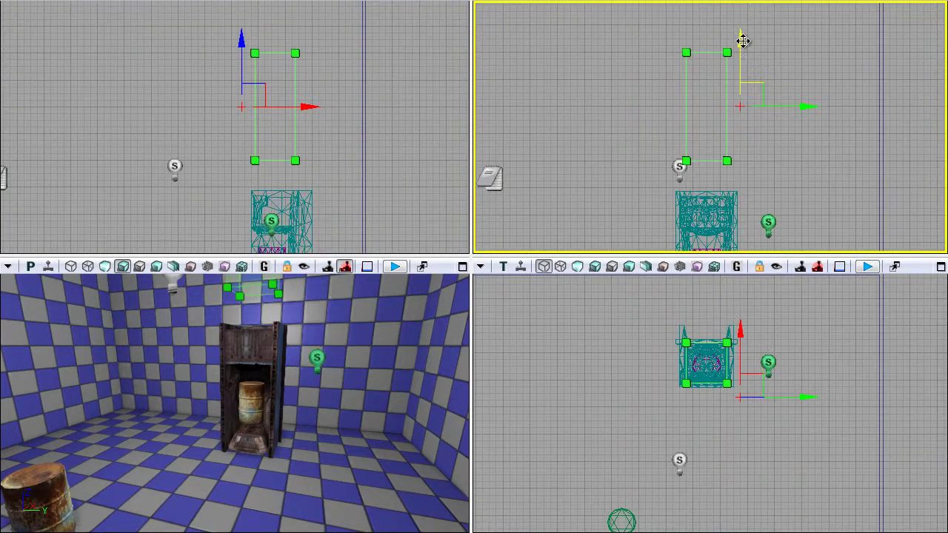
pyautogui.moveTo(742, 40)
pyautogui.mouseDown()
pyautogui.moveTo(755, 153)
pyautogui.moveTo(746, 80)
pyautogui.moveTo(730, 101)
pyautogui.mouseUp()
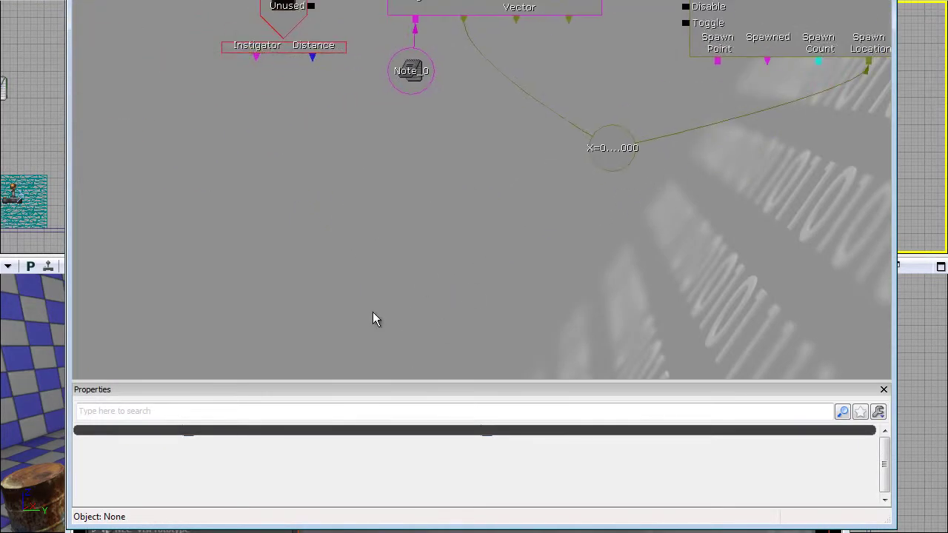
# Add a Touch event for the trigger volume in Kismet below the existing button sequence
pyautogui.scroll(-3, 286, 316)
pyautogui.rightClick(279, 275)
pyautogui.moveTo(381, 429)
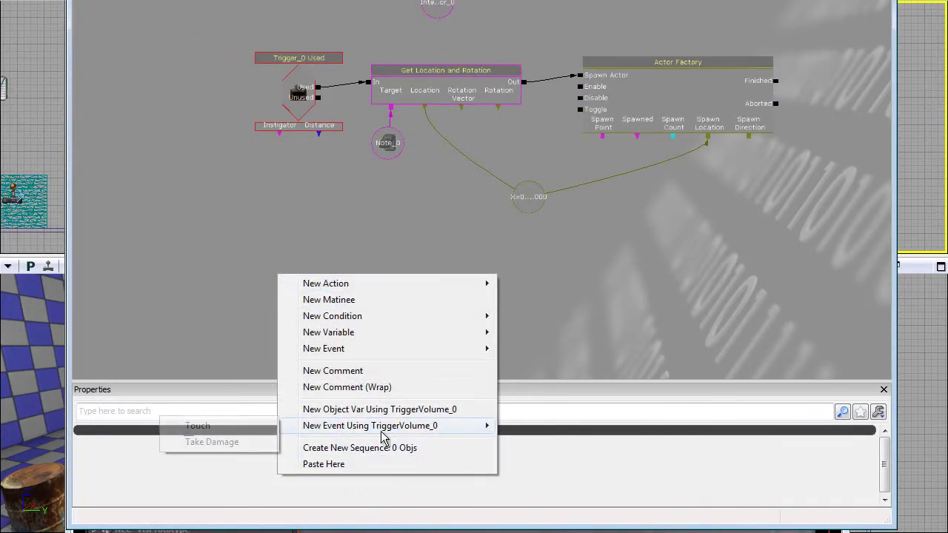
pyautogui.click(215, 426)
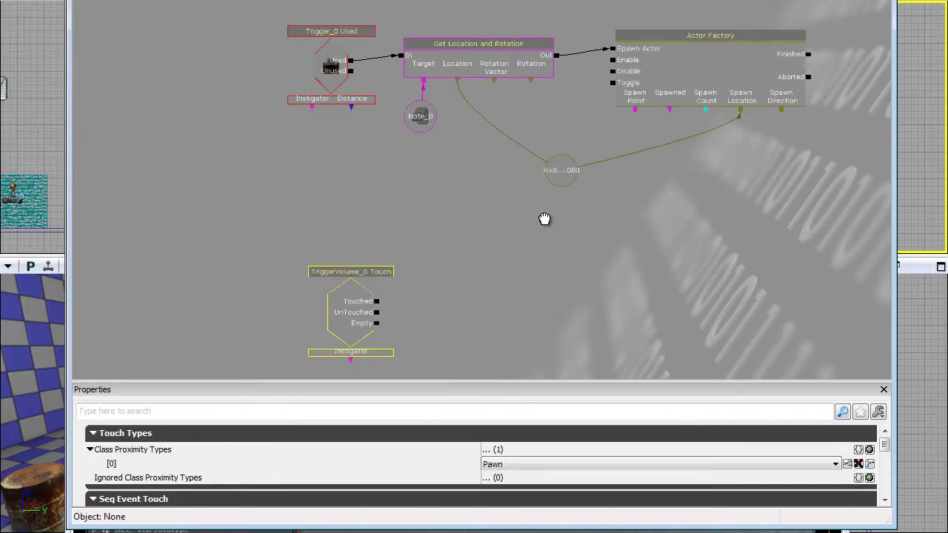
pyautogui.click(496, 235)
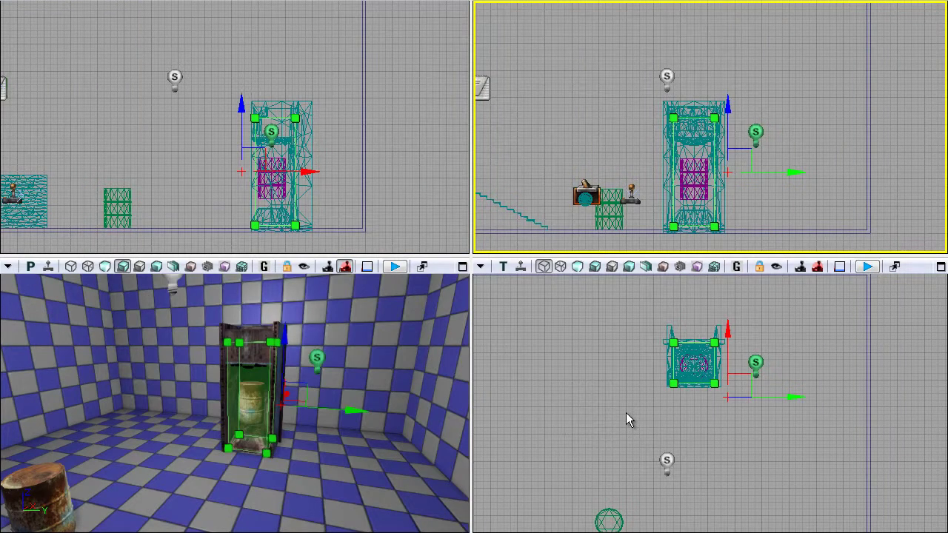
# Leave geometry editing and set the trigger volume's Collision Type to COLLIDE_CustomDefault
pyautogui.hotkey('shift', '1')
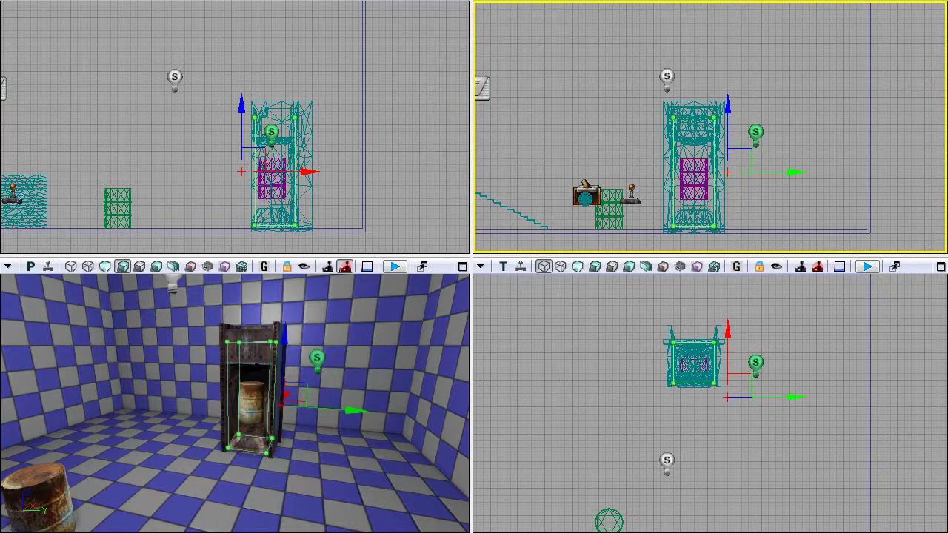
pyautogui.click(753, 431)
pyautogui.moveTo(752, 431); pyautogui.dragTo(698, 377)
pyautogui.press('w')
pyautogui.moveTo(259, 444); pyautogui.dragTo(231, 403, button='right')
pyautogui.scroll(-5, 328, 385)
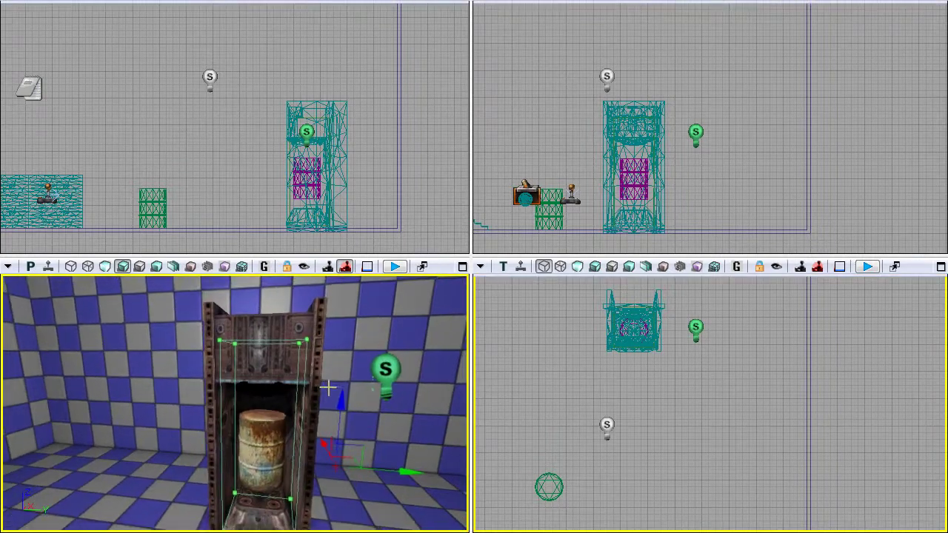
pyautogui.press('F4')
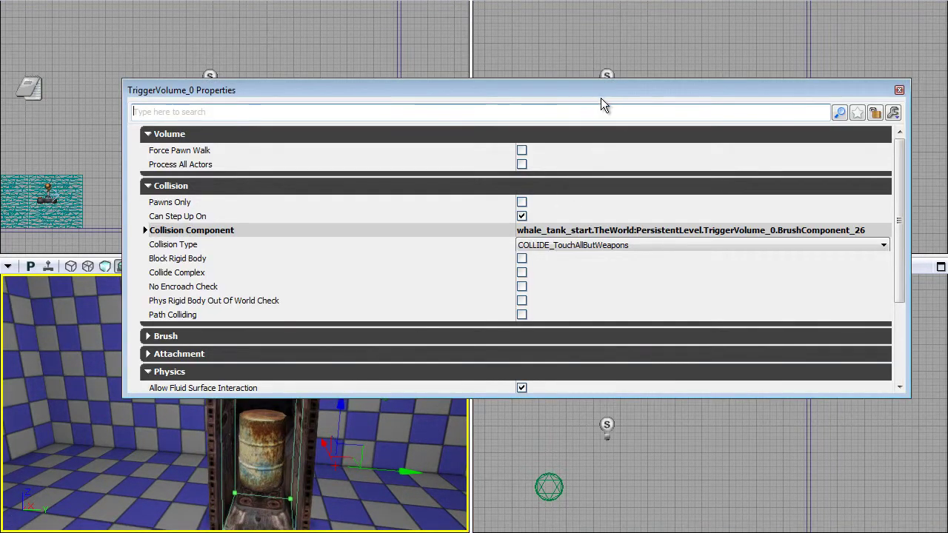
pyautogui.moveTo(600, 98); pyautogui.dragTo(624, 121)
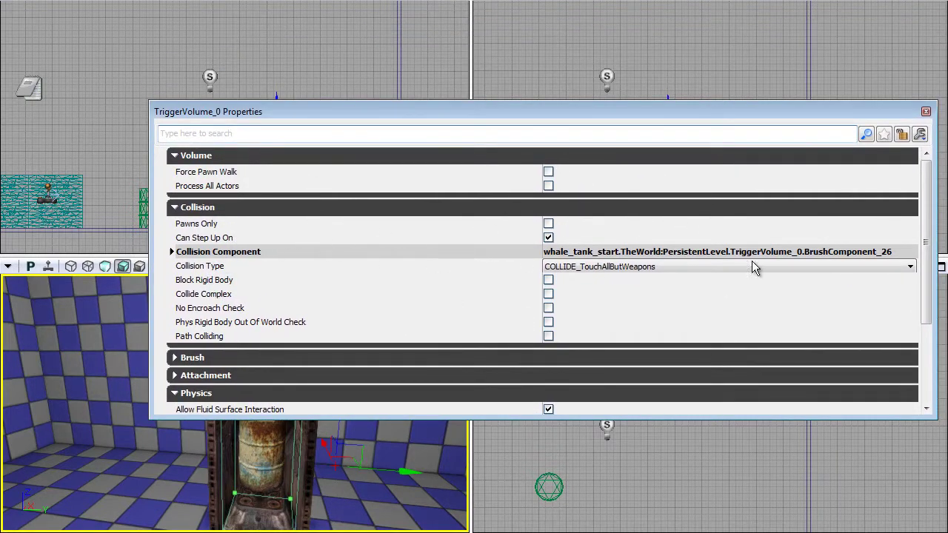
pyautogui.click(653, 268)
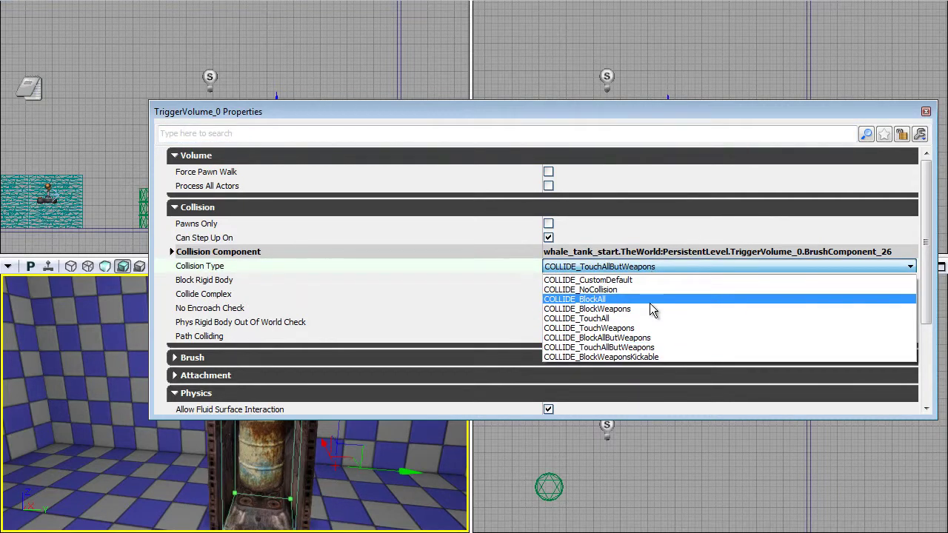
pyautogui.click(645, 281)
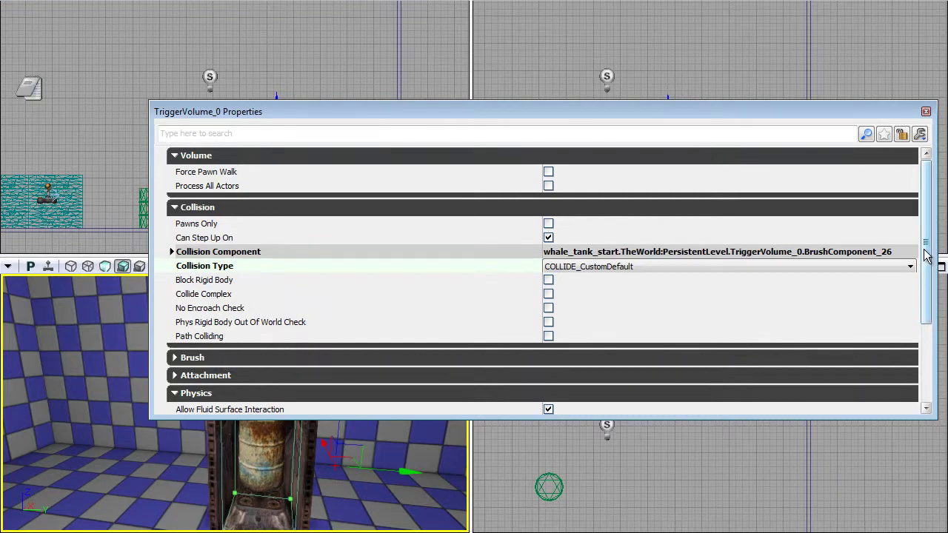
# Enable Process All Actors for the trigger volume and close its properties
pyautogui.moveTo(924, 277); pyautogui.dragTo(601, 311)
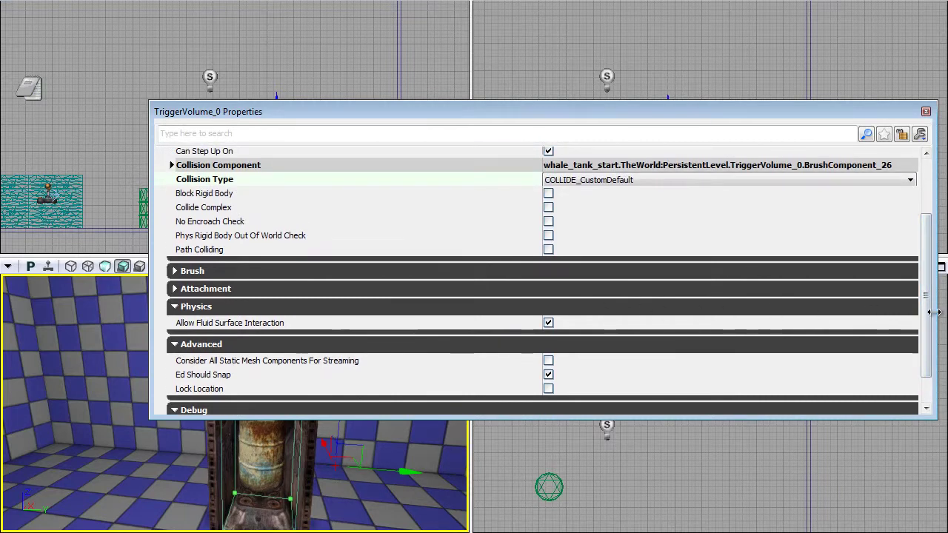
pyautogui.scroll(4, 912, 277)
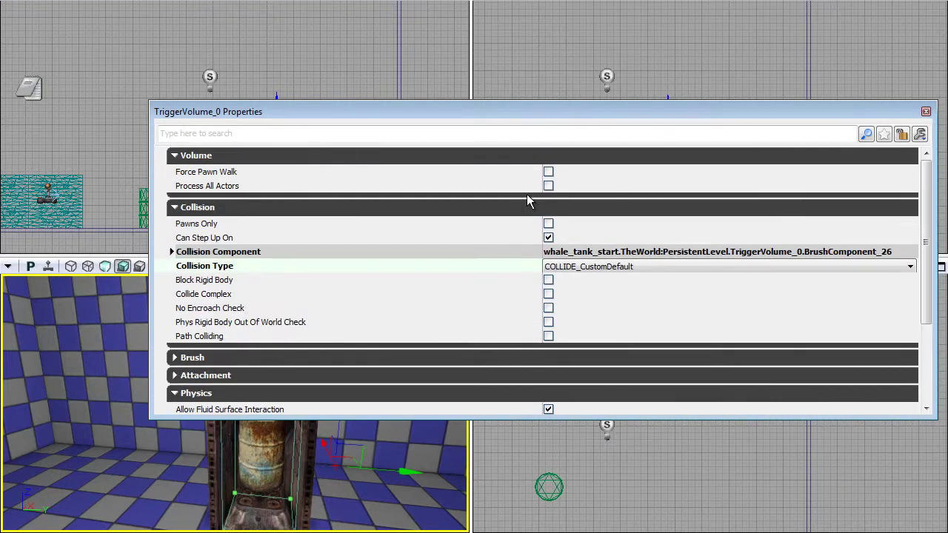
pyautogui.click(548, 186)
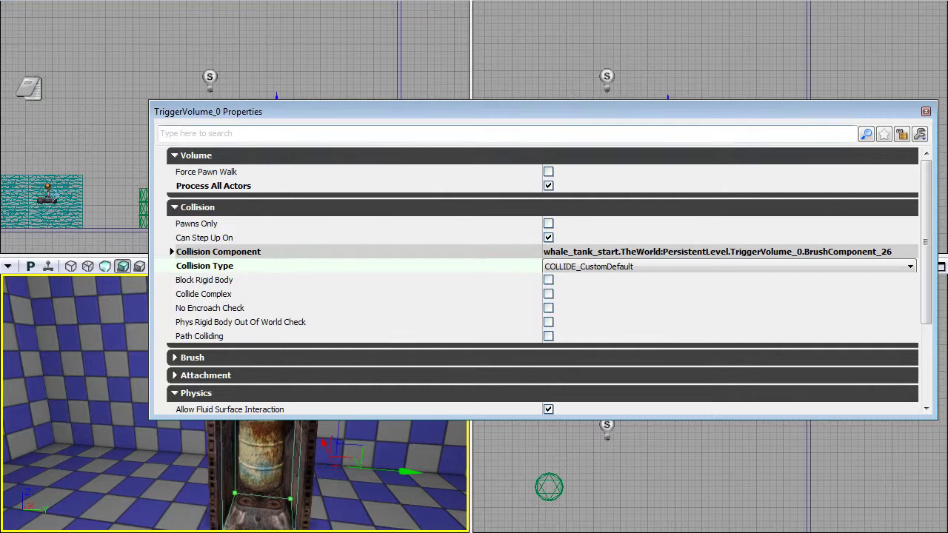
pyautogui.moveTo(887, 113); pyautogui.dragTo(862, 97)
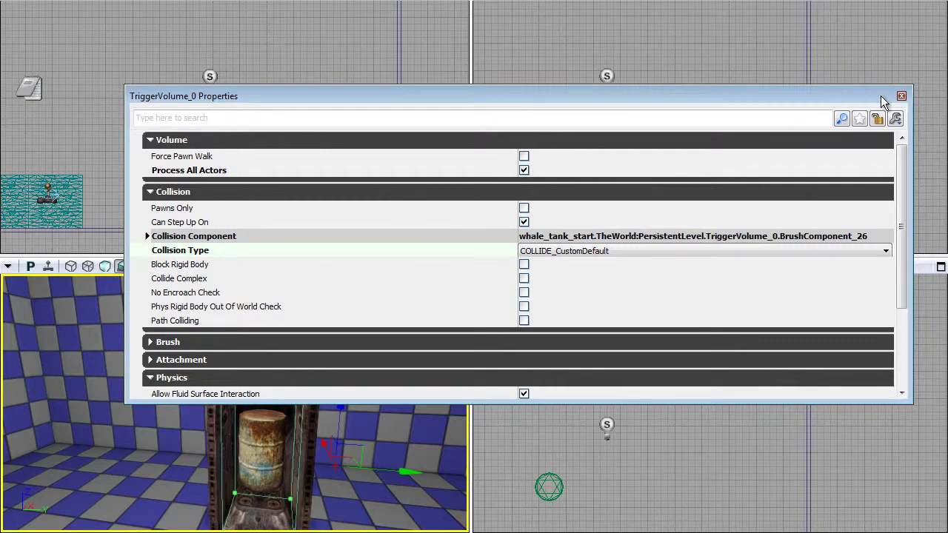
pyautogui.click(901, 96)
# Set the Class Proximity Types entry [0] of the TriggerVolume_0 Touch event in Kismet to KActor
pyautogui.click(828, 131)
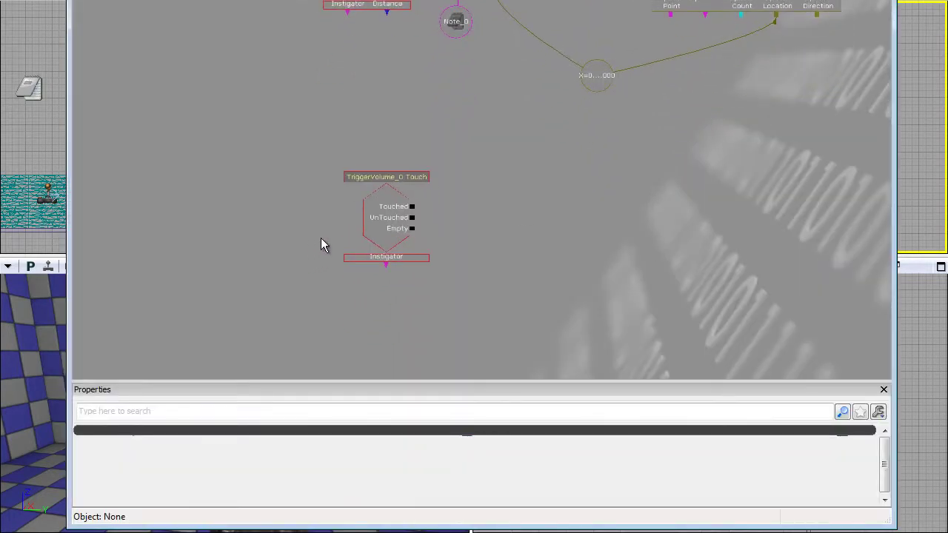
pyautogui.click(379, 221)
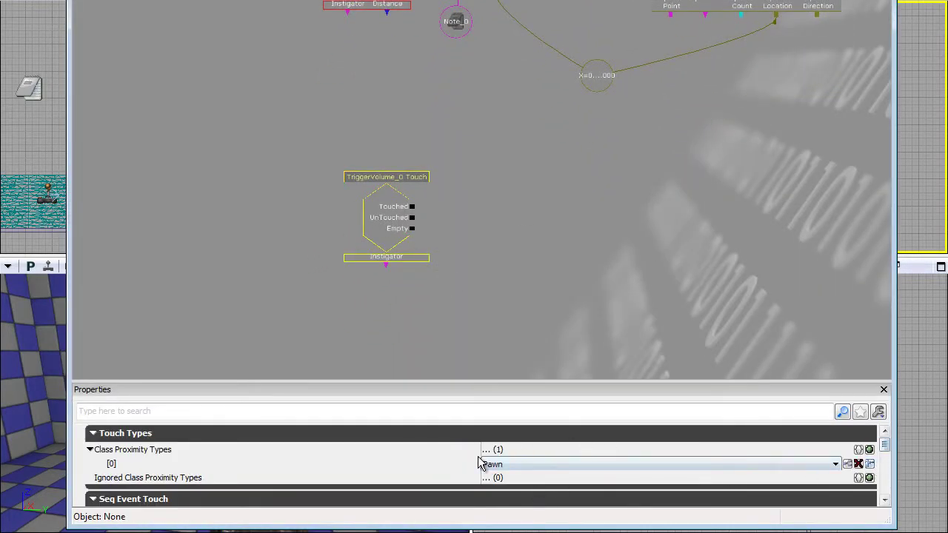
pyautogui.click(507, 464)
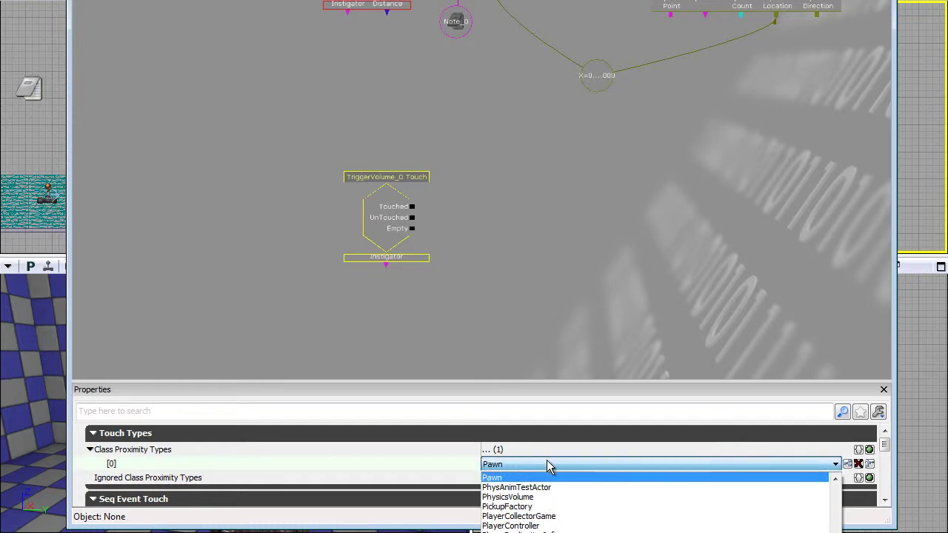
pyautogui.scroll(20, 659, 503)
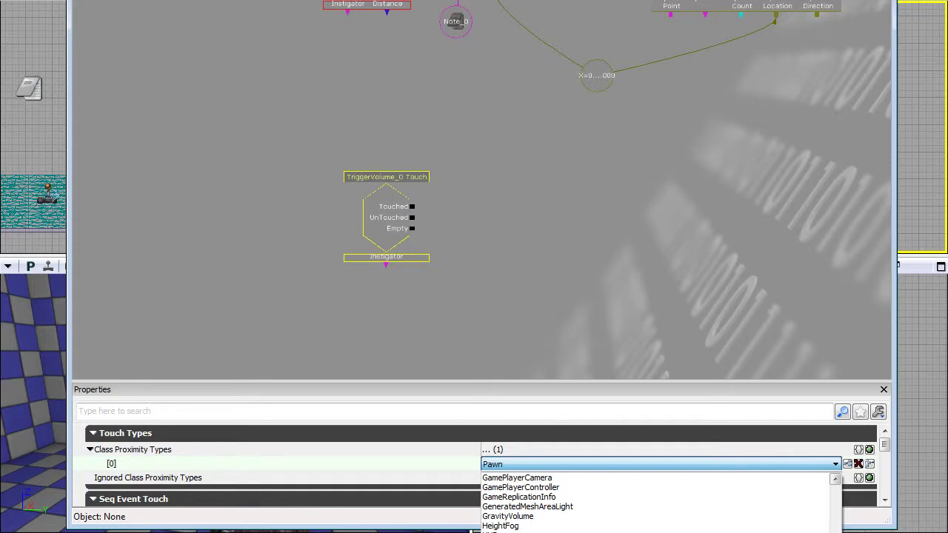
pyautogui.click(497, 532)
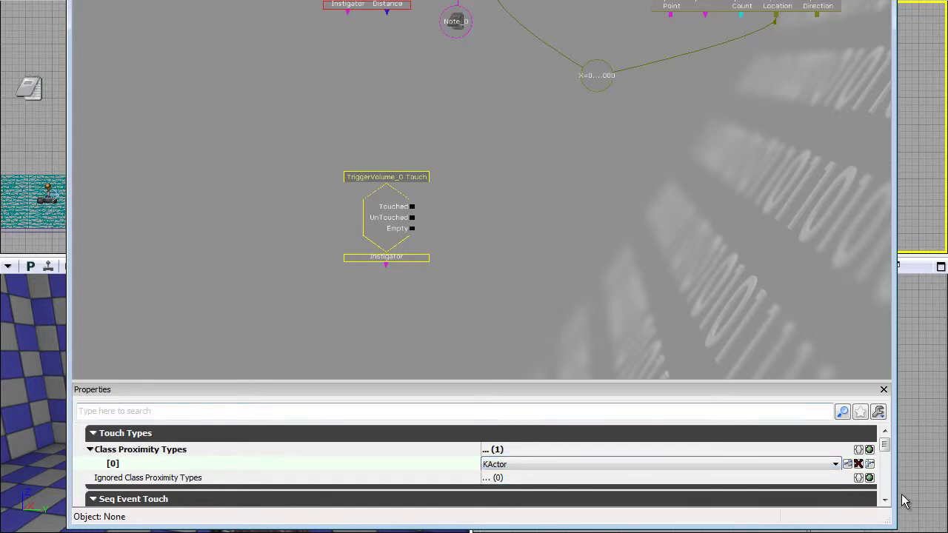
# Turn off Player Only for the Touch event and set its Max Trigger Count to 0
pyautogui.moveTo(886, 445); pyautogui.dragTo(888, 456)
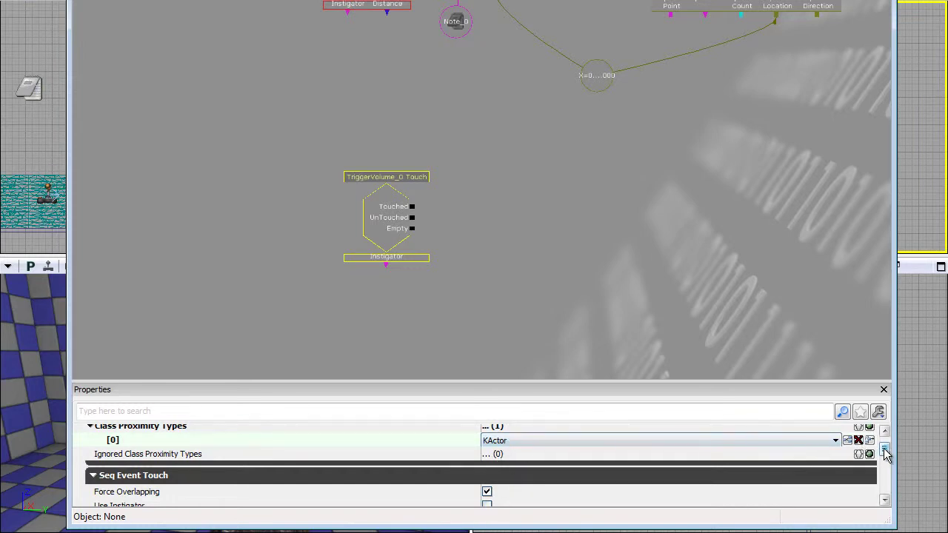
pyautogui.moveTo(885, 448); pyautogui.dragTo(888, 481)
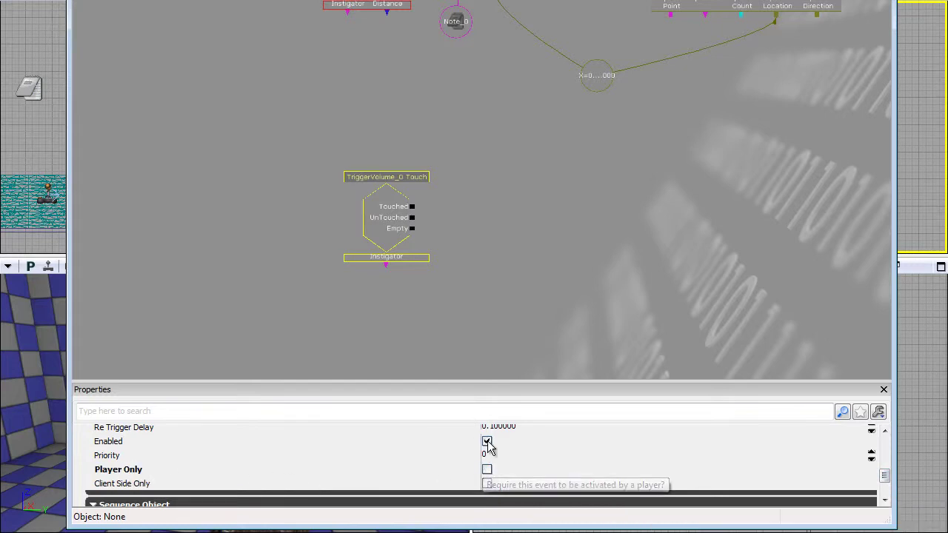
pyautogui.moveTo(884, 478); pyautogui.dragTo(886, 471)
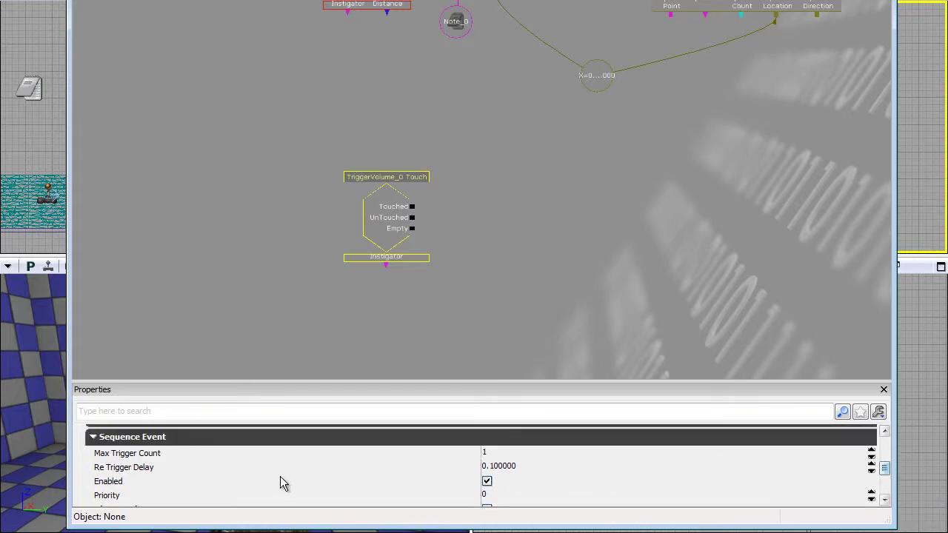
pyautogui.click(508, 458)
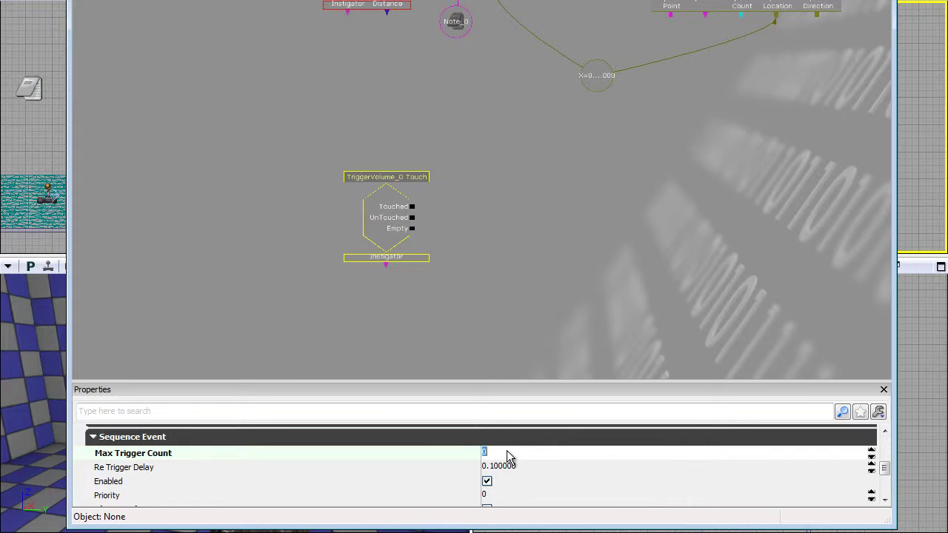
# Set the Max Trigger Count of the TriggerVolume_0 Touch event to 1 and deselect the event
pyautogui.click(548, 471)
pyautogui.click(503, 452)
pyautogui.write('1')
pyautogui.press('Return')
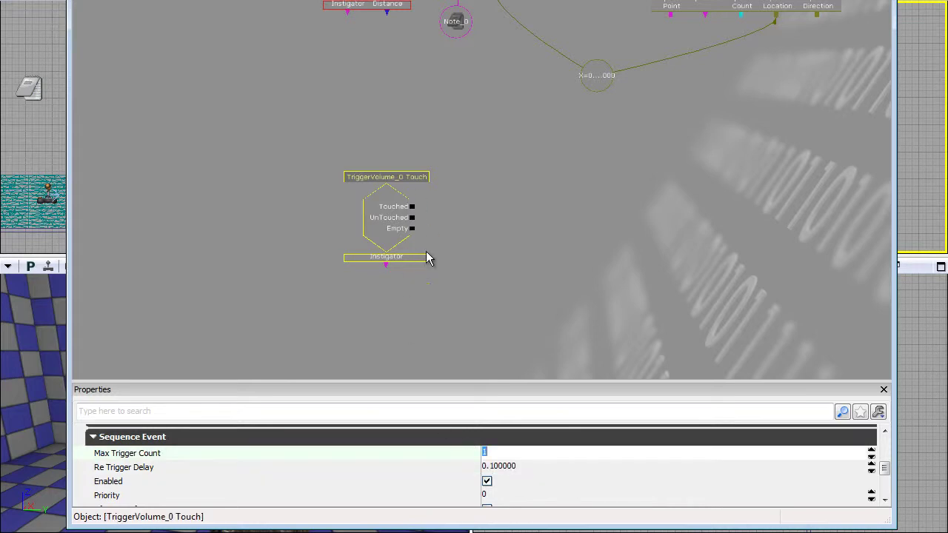
pyautogui.click(613, 182)
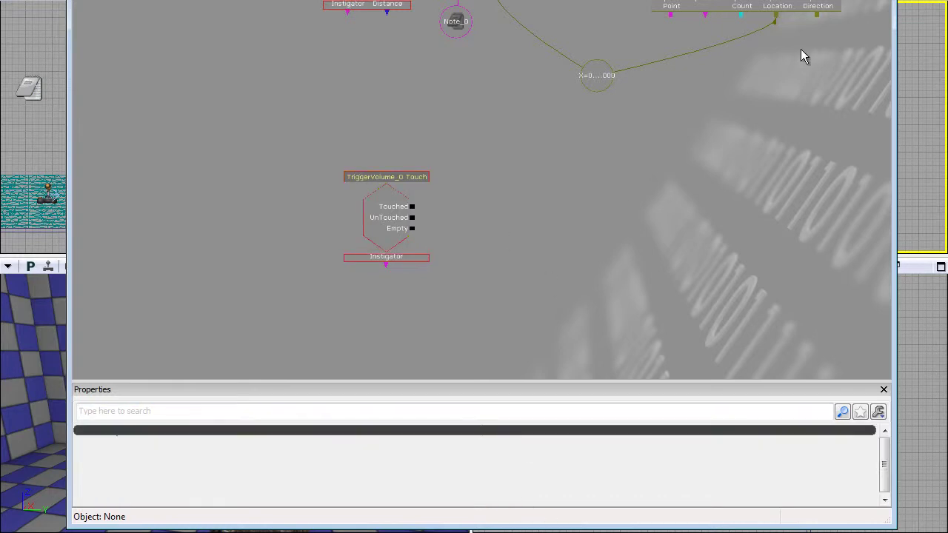
# Add a Play Announcement action to Kismet and place it beside the TriggerVolume_0 Touch event
pyautogui.scroll(-2, 470, 275)
pyautogui.scroll(2, 493, 208)
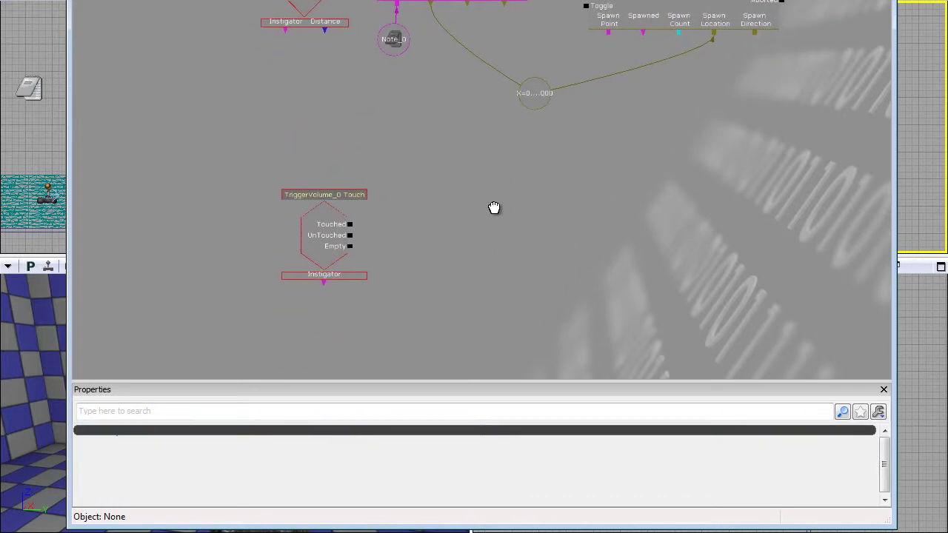
pyautogui.rightClick(442, 228)
pyautogui.moveTo(491, 215)
pyautogui.moveTo(365, 215)
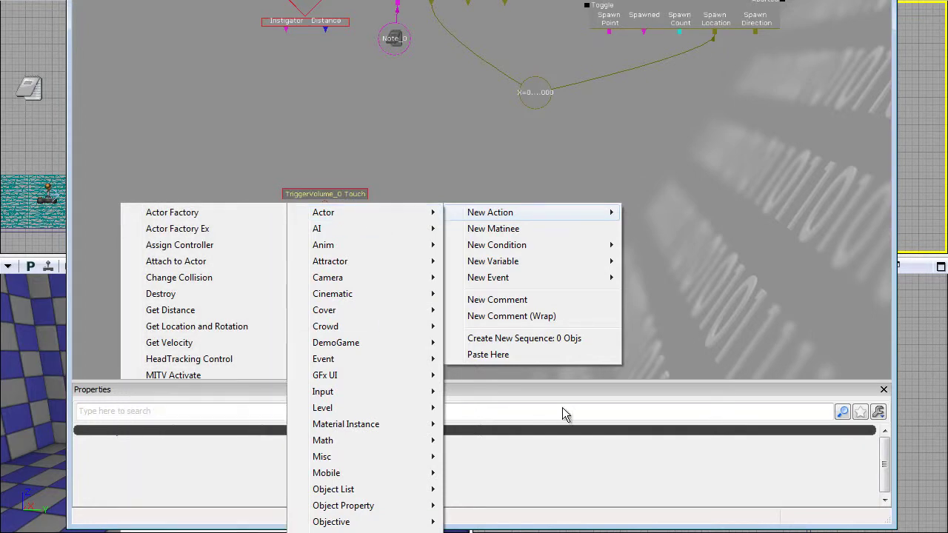
pyautogui.click(388, 47)
pyautogui.rightClick(513, 24)
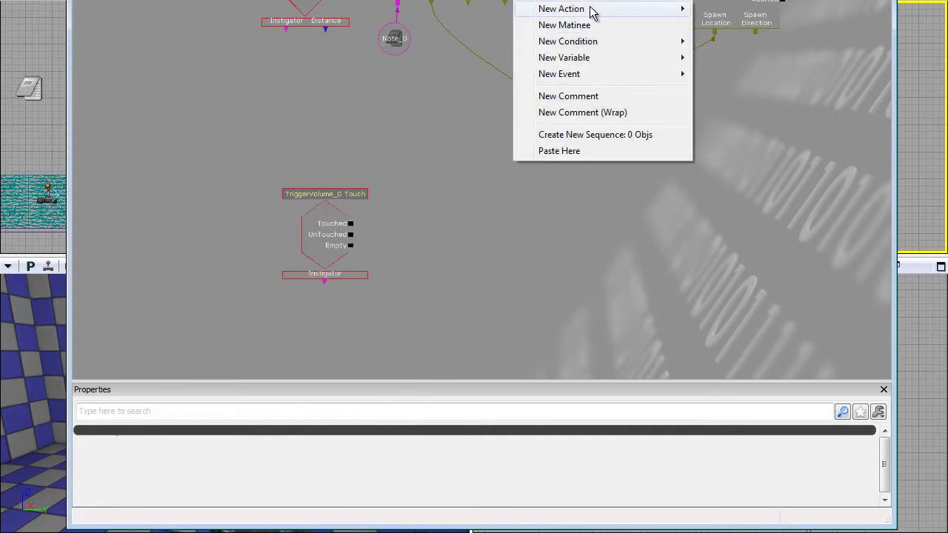
pyautogui.moveTo(563, 9)
pyautogui.moveTo(409, 503)
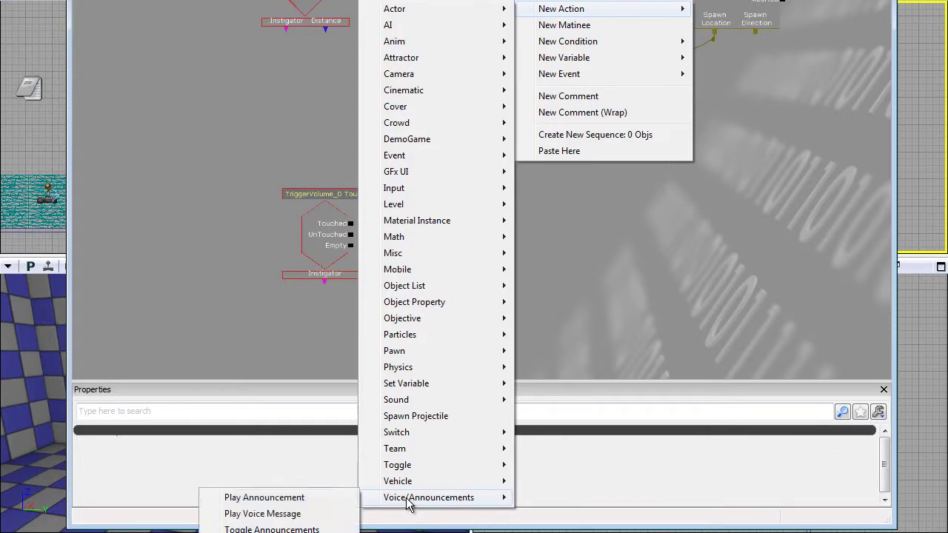
pyautogui.click(264, 498)
pyautogui.moveTo(592, 39); pyautogui.dragTo(464, 234)
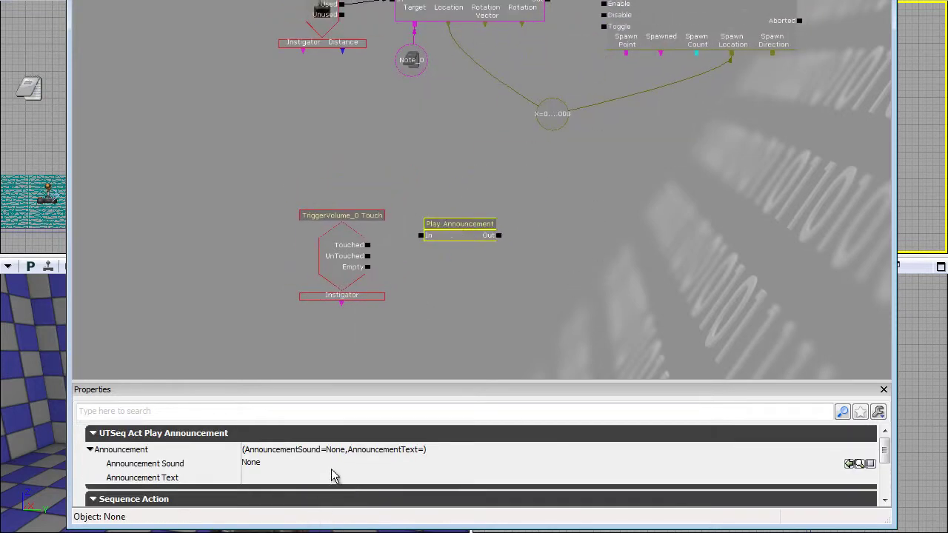
# Set the announcement text to "Triggered!" and connect the event's Touched output to the Play Announcement input
pyautogui.click(264, 474)
pyautogui.write('Tri')
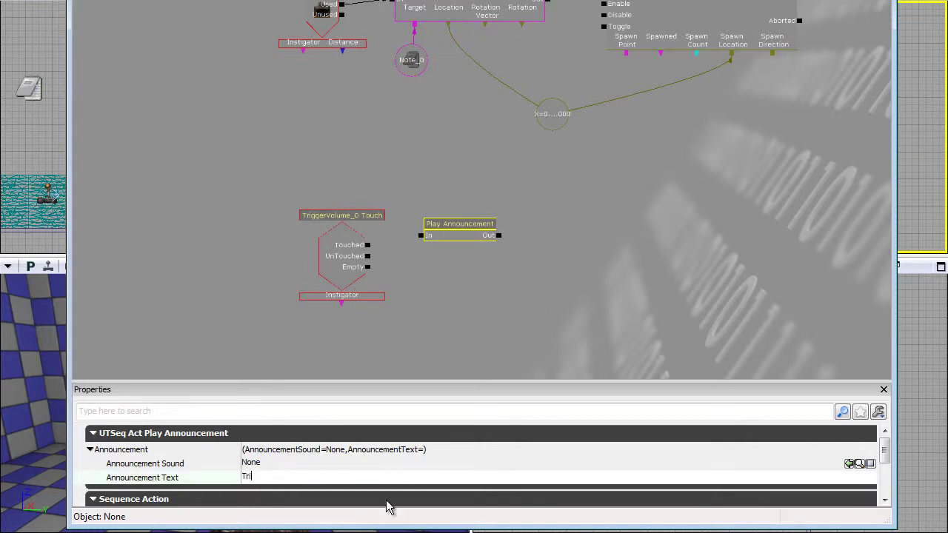
pyautogui.write('ggered!')
pyautogui.press('Return')
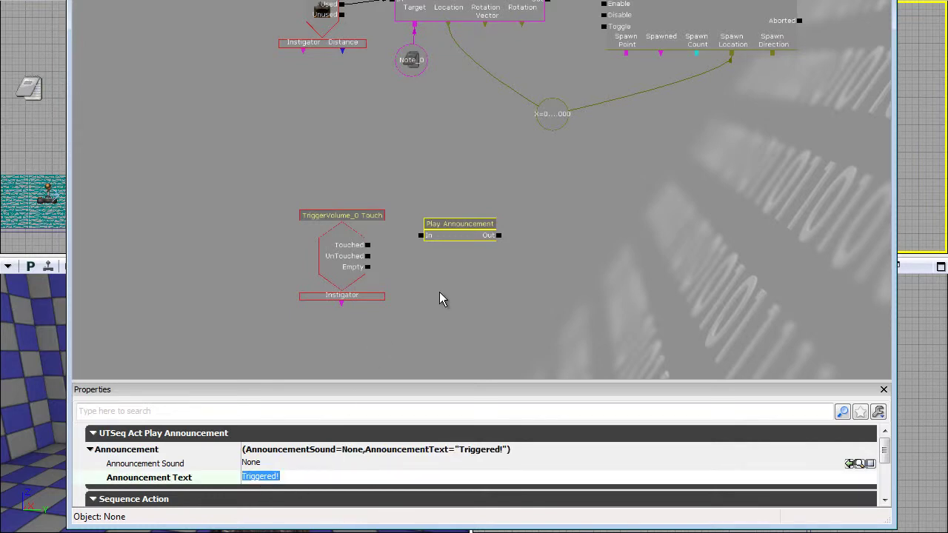
pyautogui.moveTo(459, 238); pyautogui.dragTo(481, 248)
pyautogui.moveTo(367, 244); pyautogui.dragTo(436, 247)
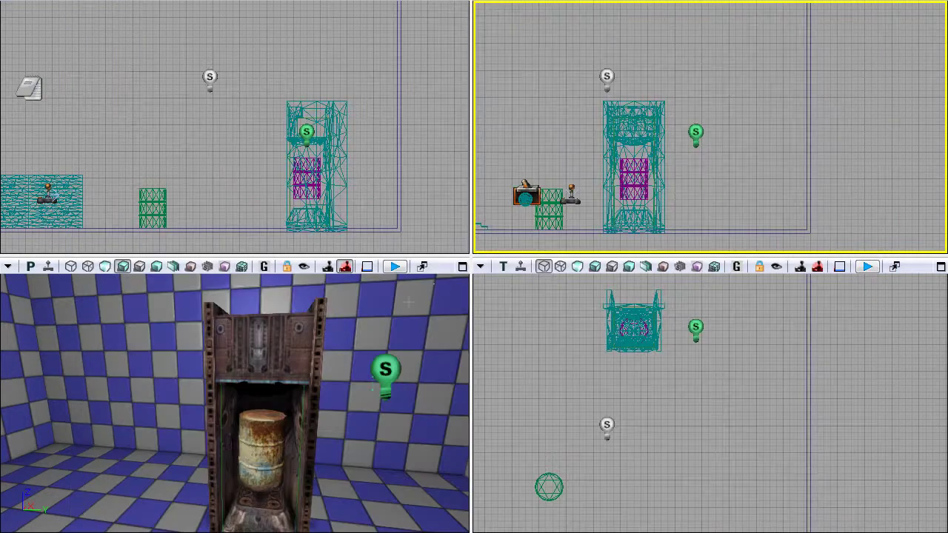
# Start the level from the maximized perspective view, stop it, and rebuild the lighting
pyautogui.click(462, 267)
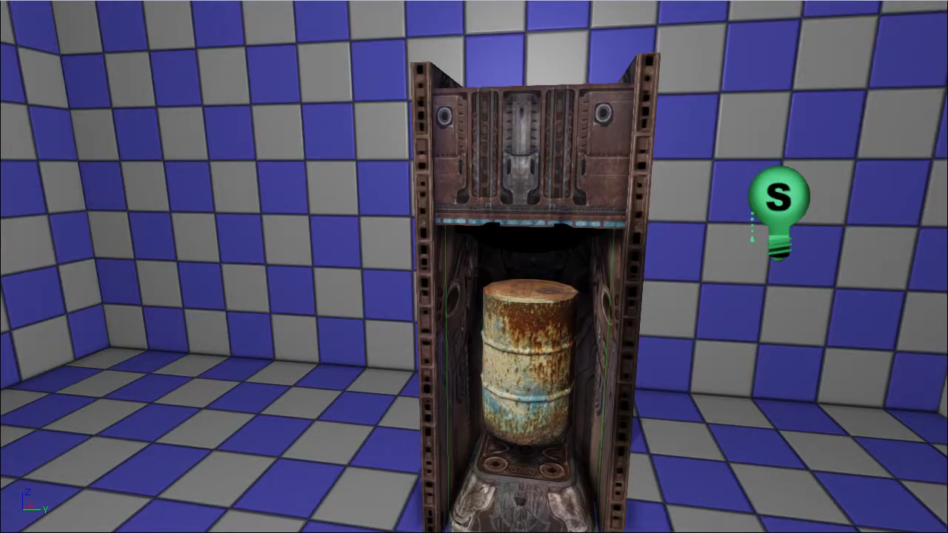
pyautogui.click(396, 1)
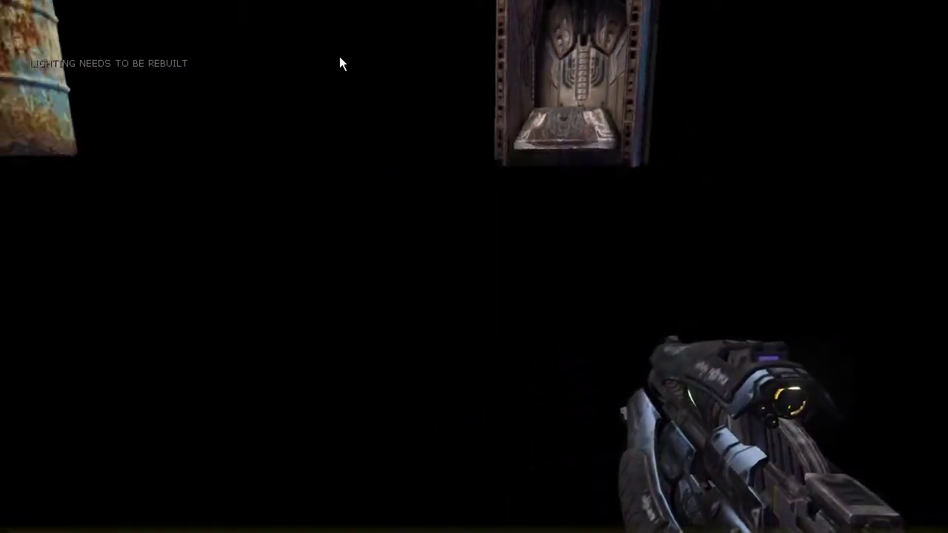
pyautogui.press('Escape')
pyautogui.click(544, 2)
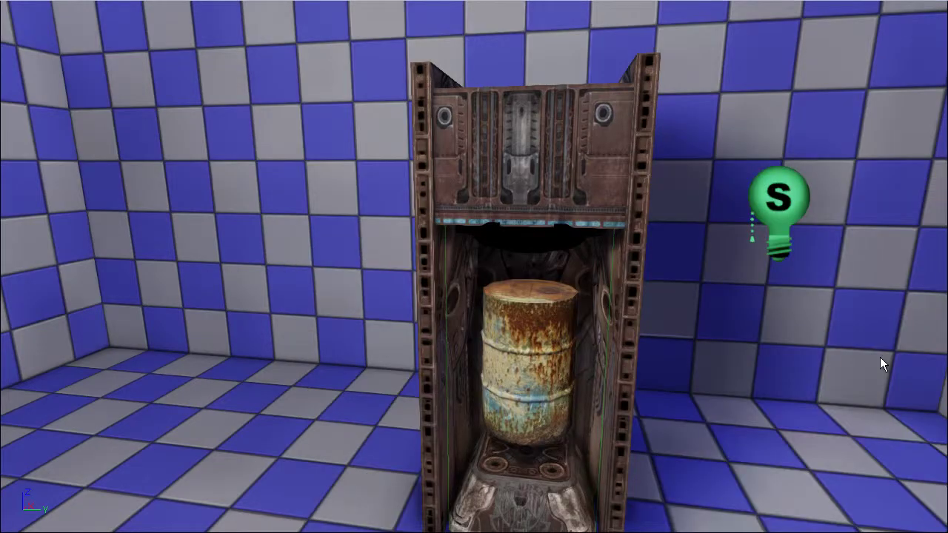
# Play the level from the floor near the loose barrel, carry the barrel into the dispenser, and stop playing
pyautogui.moveTo(882, 364); pyautogui.dragTo(416, 450)
pyautogui.rightClick(414, 444)
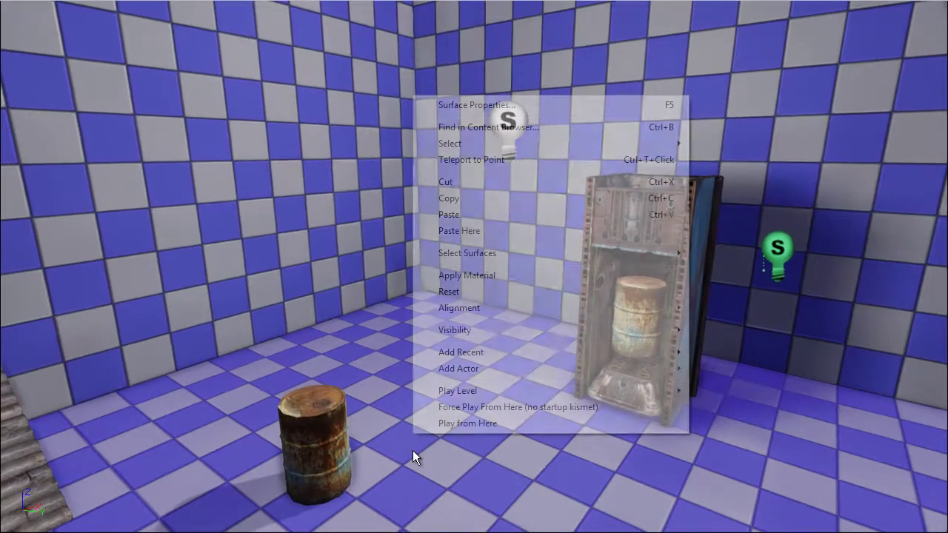
pyautogui.click(468, 423)
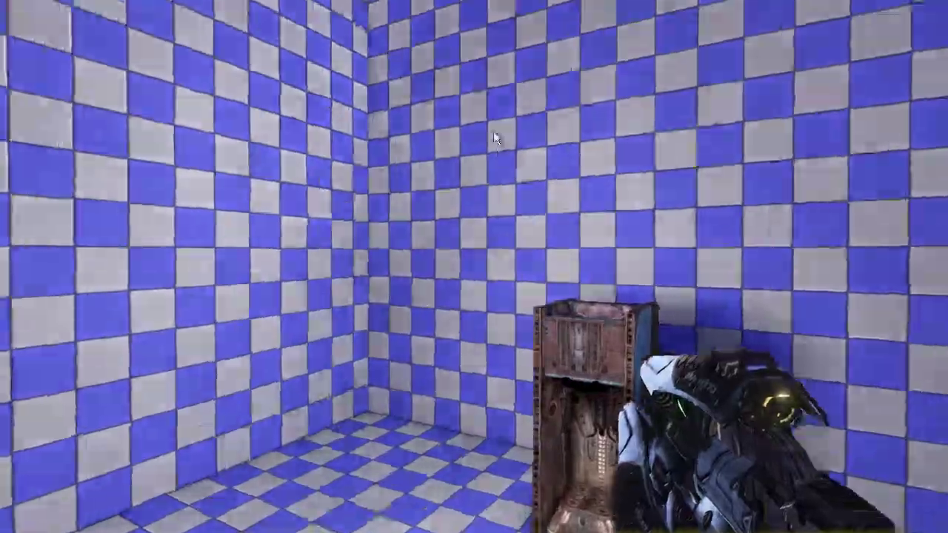
pyautogui.press('w')
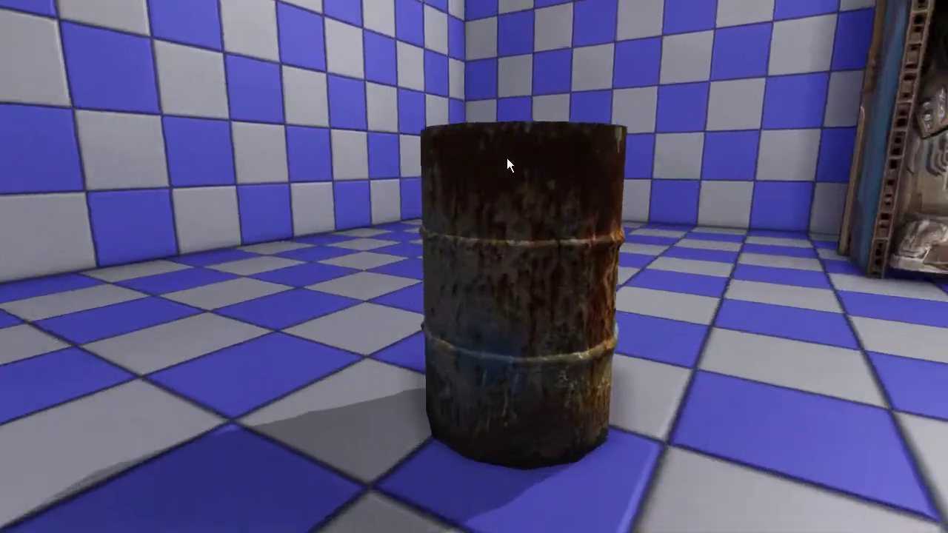
pyautogui.press('w')
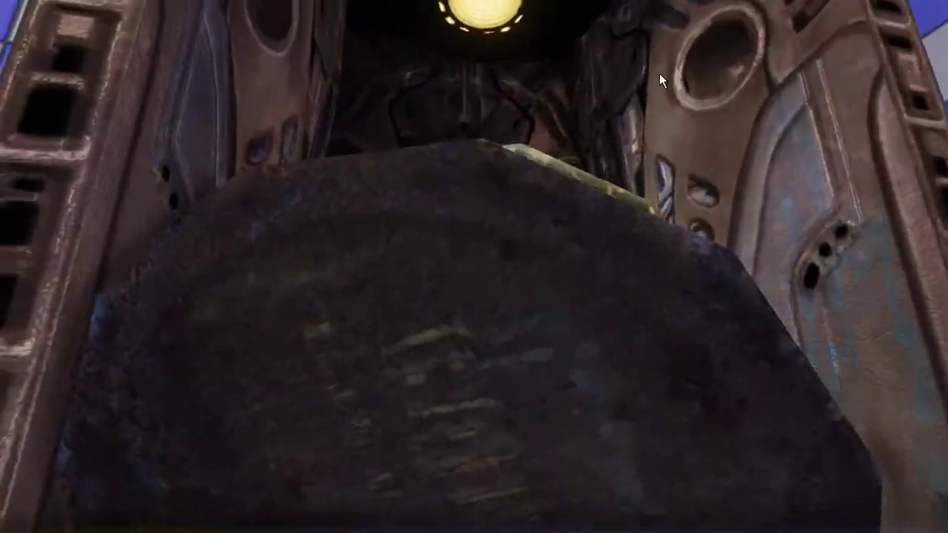
pyautogui.press('s')
pyautogui.press('s')
pyautogui.press('Escape')
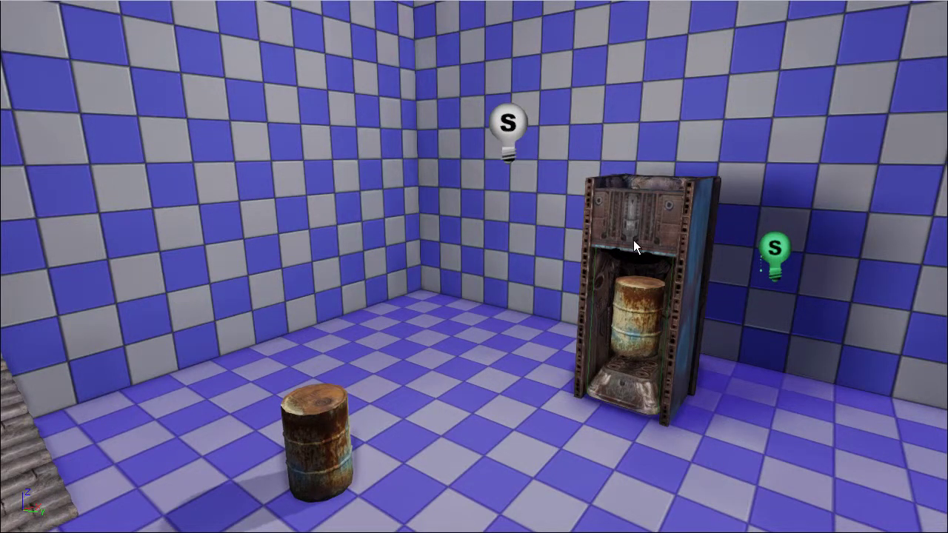
# Delete the HUD-hiding action from the Level Loaded sequence in Kismet and return to the level view
pyautogui.hotkey('alt', 'Tab')
pyautogui.moveTo(465, 200); pyautogui.dragTo(523, 356)
pyautogui.scroll(-5, 523, 355)
pyautogui.moveTo(549, 306); pyautogui.dragTo(510, 399)
pyautogui.scroll(5, 497, 200)
pyautogui.click(497, 197)
pyautogui.press('Delete')
pyautogui.click(584, 176)
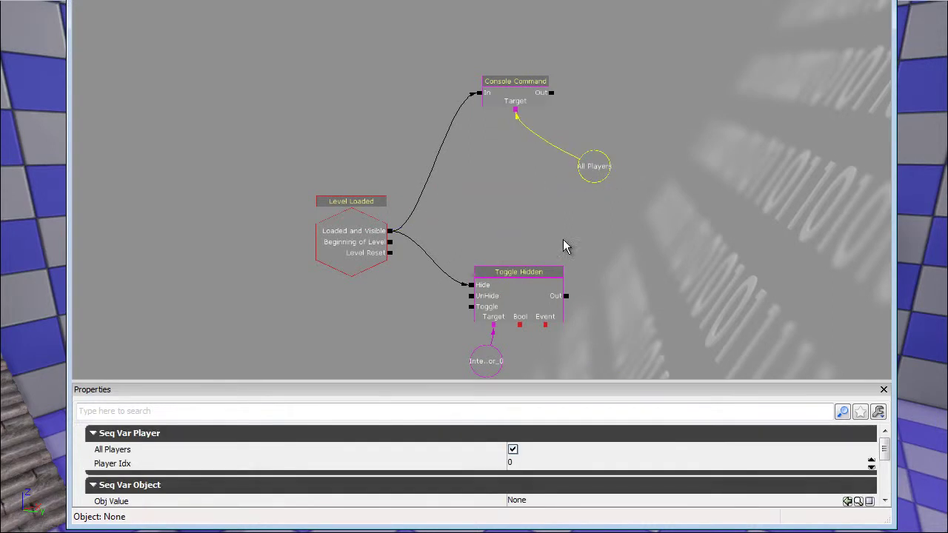
pyautogui.moveTo(563, 247); pyautogui.dragTo(537, 148)
pyautogui.hotkey('alt', 'Tab')
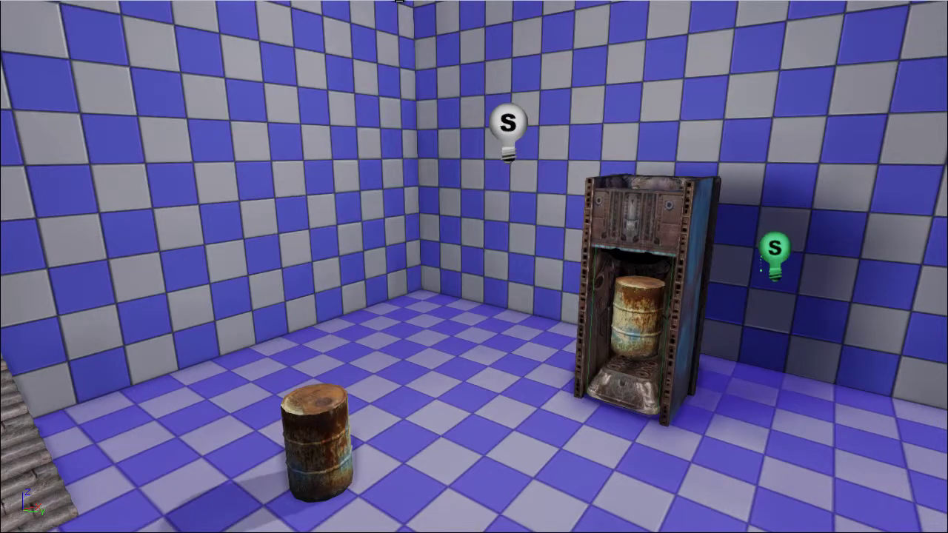
# Play the level again with the HUD shown, test the trigger with the barrel in the dispenser, and stop playing
pyautogui.click(399, 1)
pyautogui.press('1')
pyautogui.press('w')
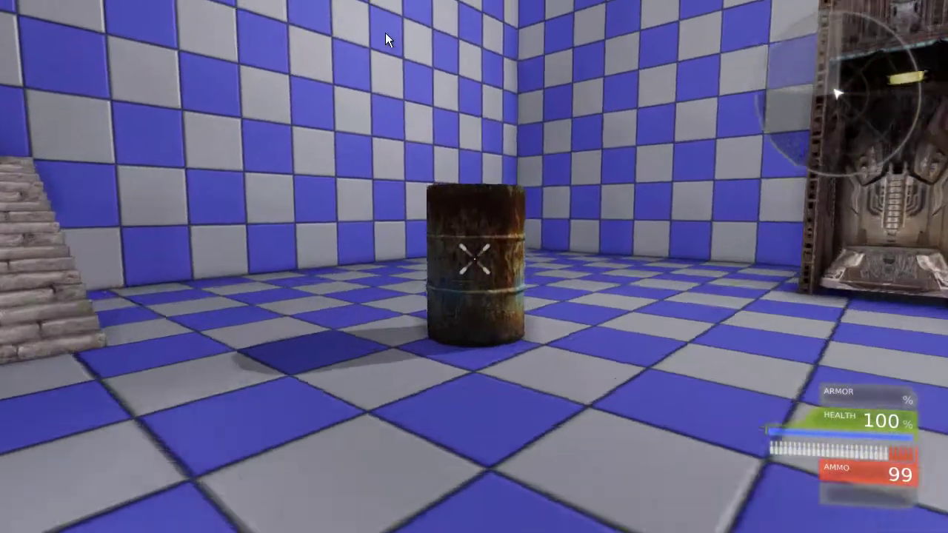
pyautogui.moveTo(385, 36); pyautogui.dragTo(633, 93, button='right')
pyautogui.press('w')
pyautogui.press('s')
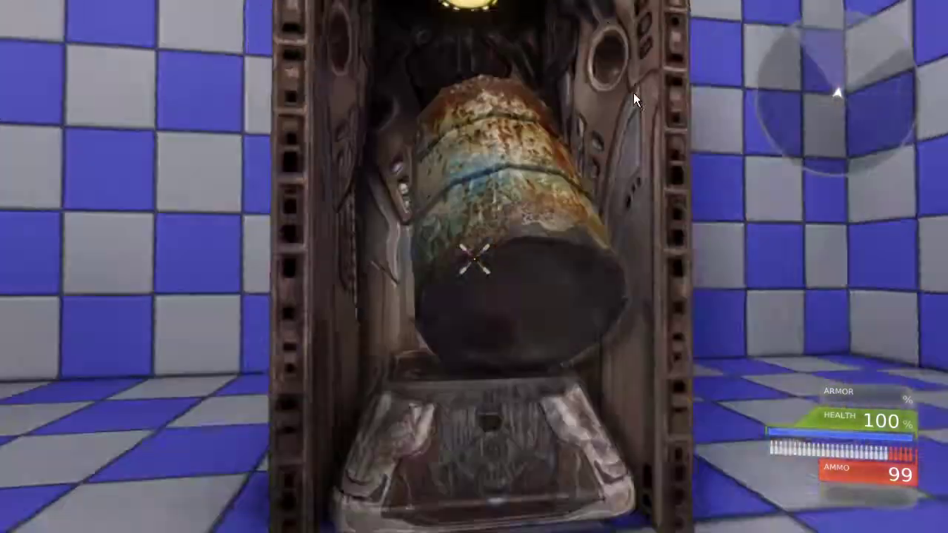
pyautogui.press('s')
pyautogui.press('a')
pyautogui.press('w')
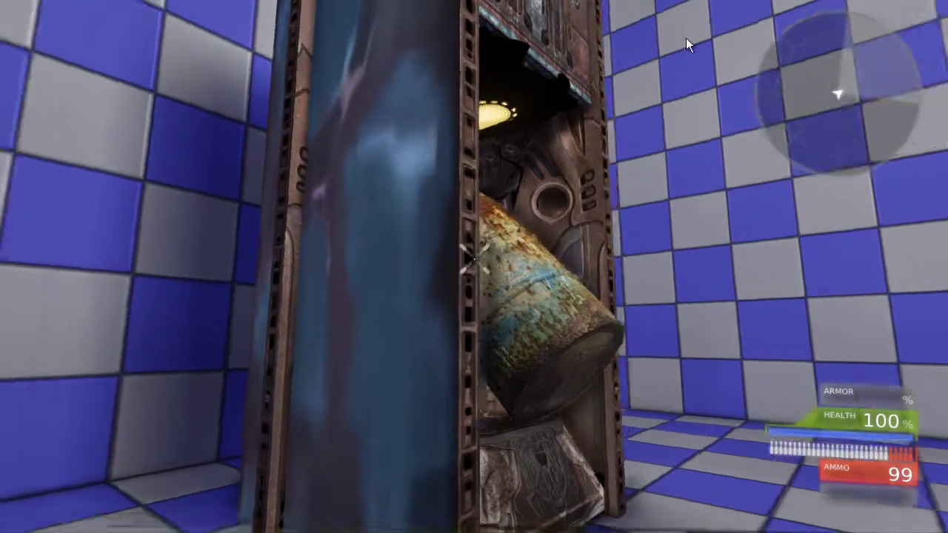
pyautogui.press('s')
pyautogui.press('Escape')
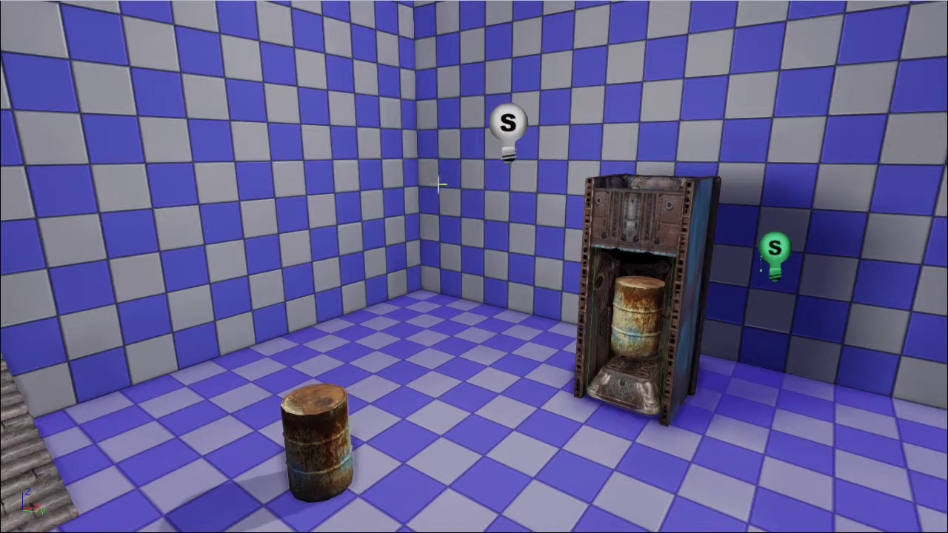
# Look through the class choices for the Touch event's Class Proximity Types entry [0] and close Kismet
pyautogui.moveTo(459, 260); pyautogui.dragTo(450, 268, button='right')
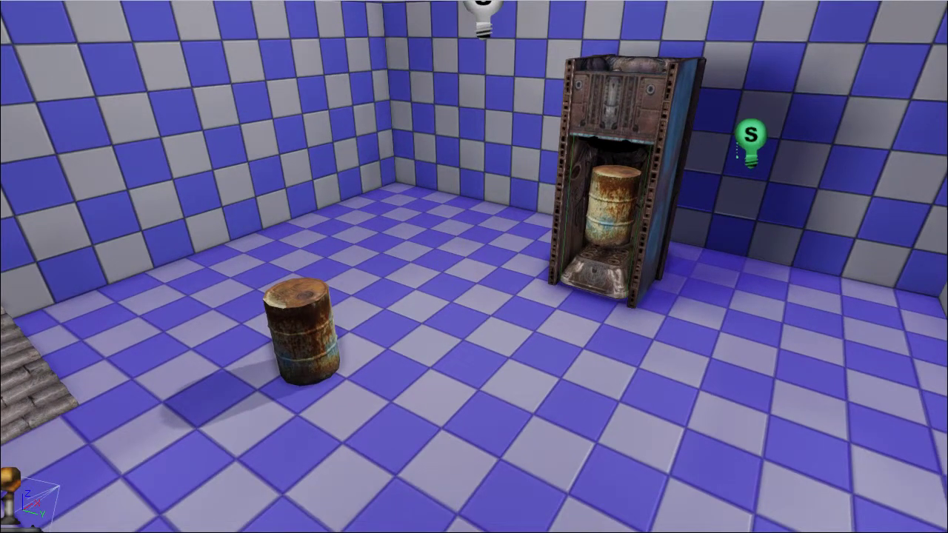
pyautogui.hotkey('alt', 'Tab')
pyautogui.moveTo(617, 249); pyautogui.dragTo(641, 108)
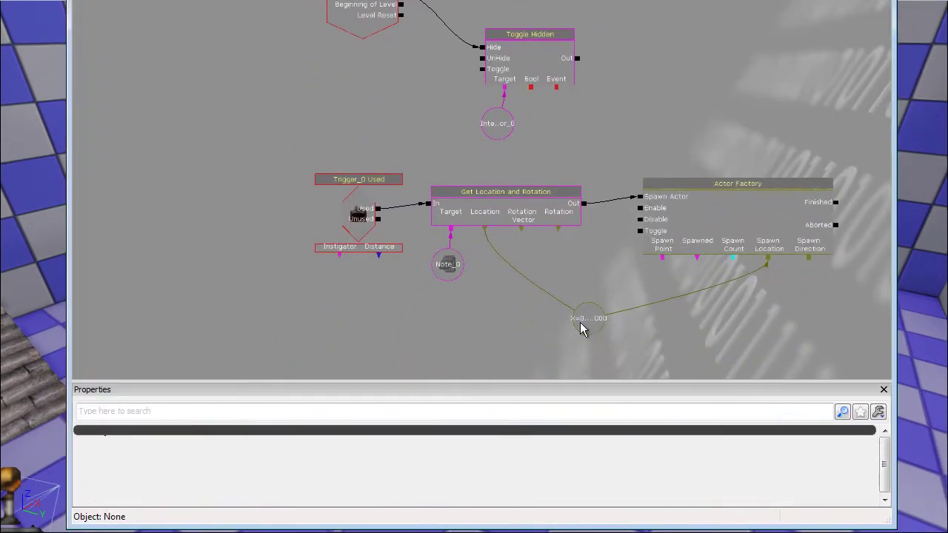
pyautogui.moveTo(579, 322); pyautogui.dragTo(590, 128)
pyautogui.click(387, 255)
pyautogui.moveTo(542, 347); pyautogui.dragTo(536, 292)
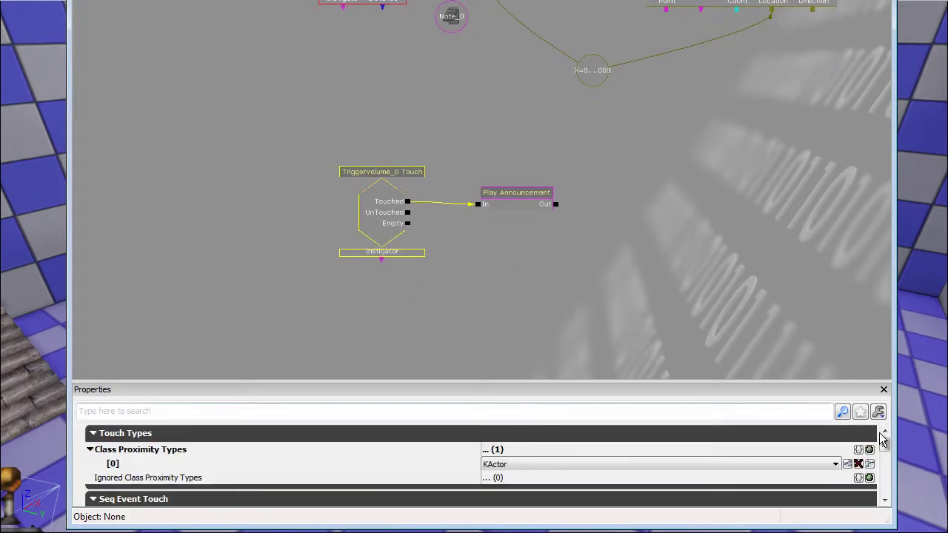
pyautogui.click(533, 465)
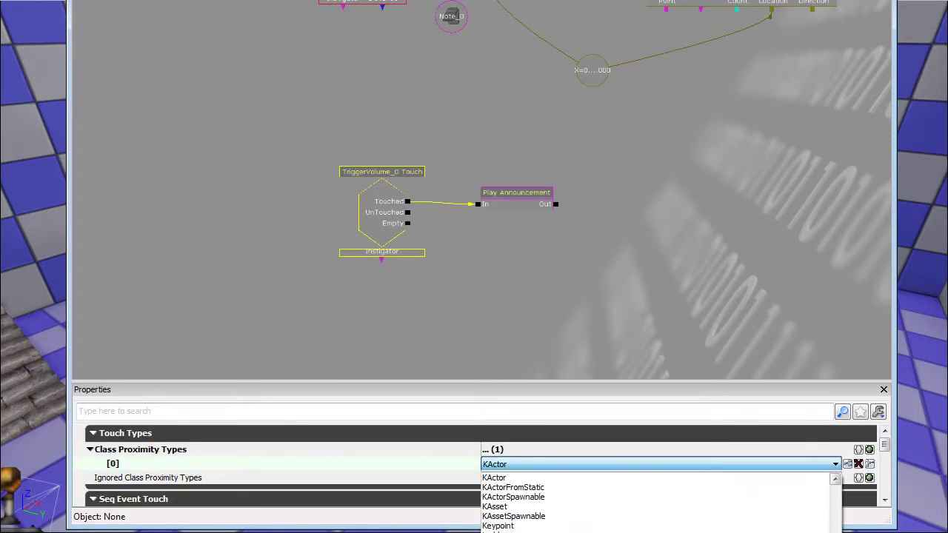
pyautogui.scroll(-20, 659, 504)
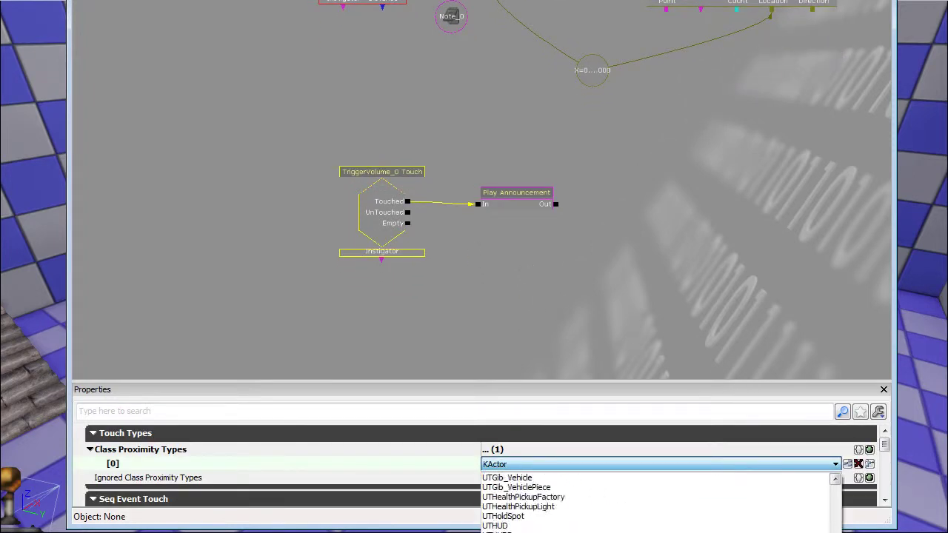
pyautogui.scroll(20, 659, 504)
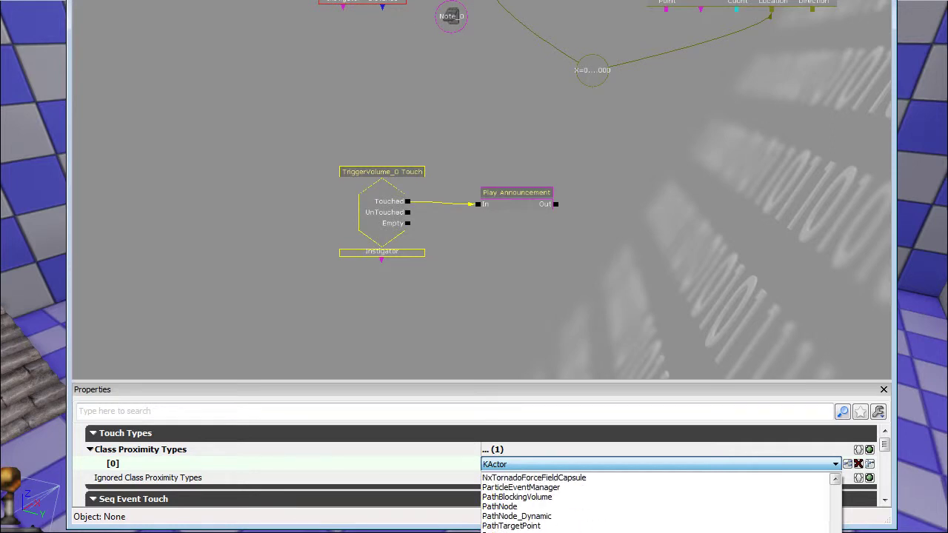
pyautogui.click(596, 532)
pyautogui.click(587, 317)
pyautogui.moveTo(602, 287); pyautogui.dragTo(619, 270)
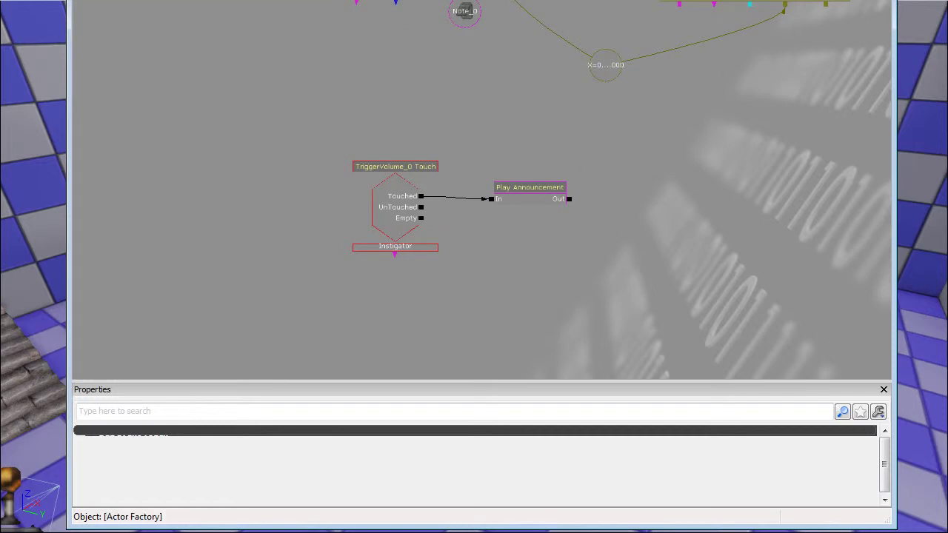
pyautogui.click(878, 0)
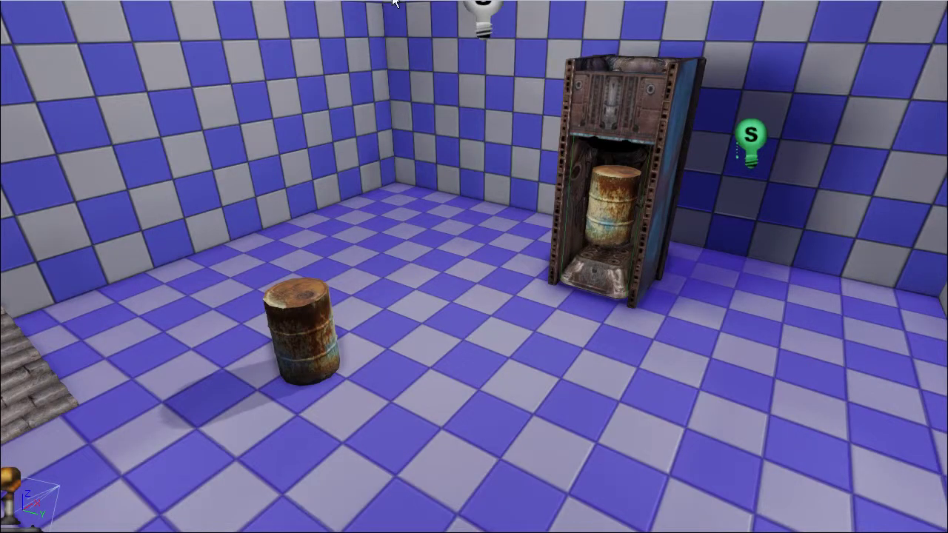
# Play the level, carry the loose barrel into the dispenser to test the trigger, and stop playing
pyautogui.click(391, 0)
pyautogui.press('1')
pyautogui.press('w')
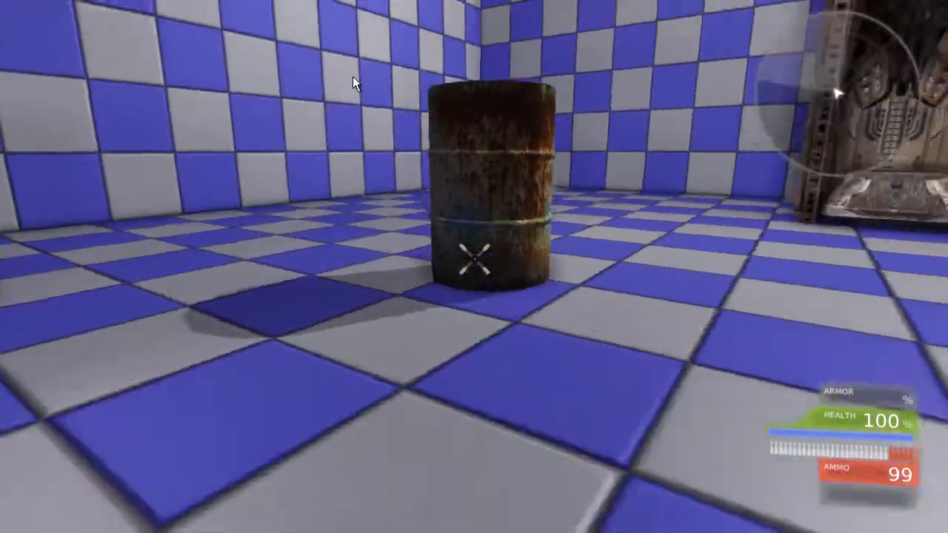
pyautogui.press('w')
pyautogui.moveTo(353, 76); pyautogui.dragTo(555, 18, button='right')
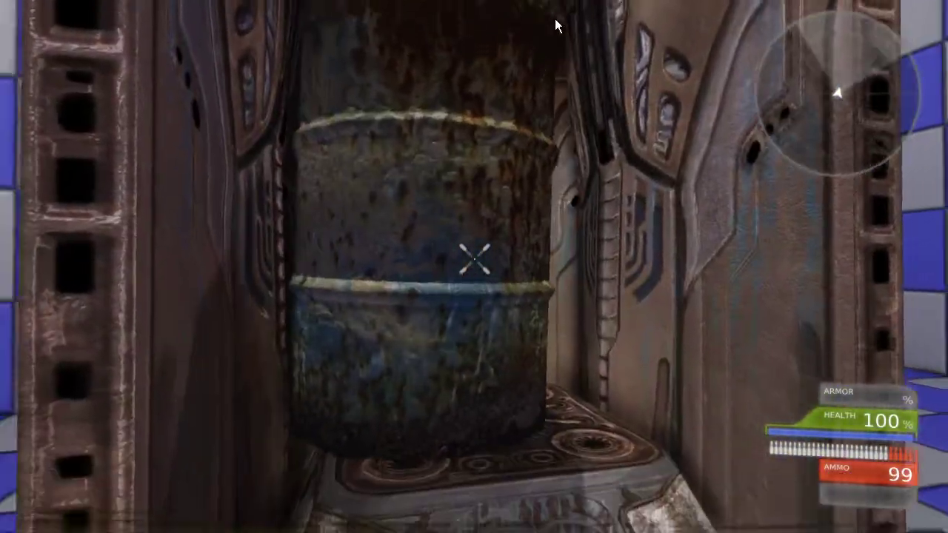
pyautogui.press('s')
pyautogui.press('w')
pyautogui.press('d')
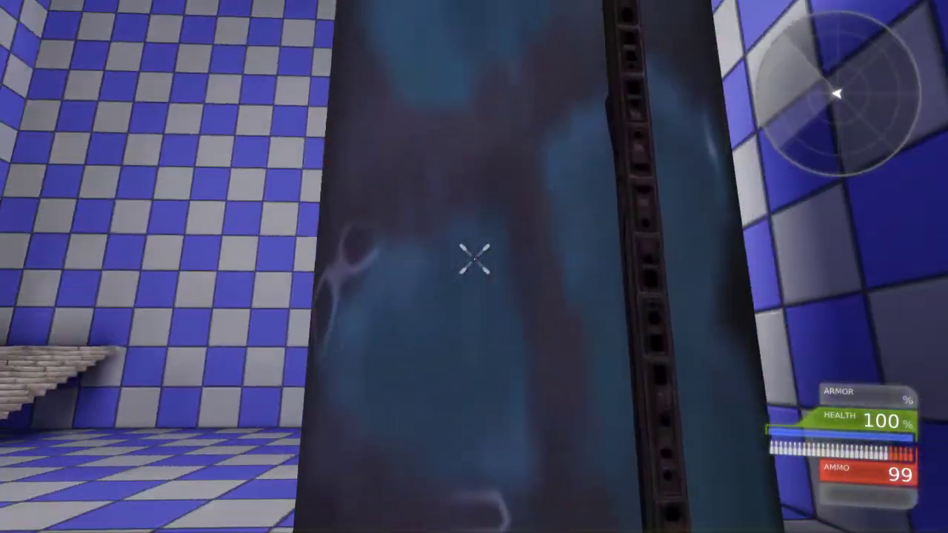
pyautogui.press('s')
pyautogui.press('Escape')
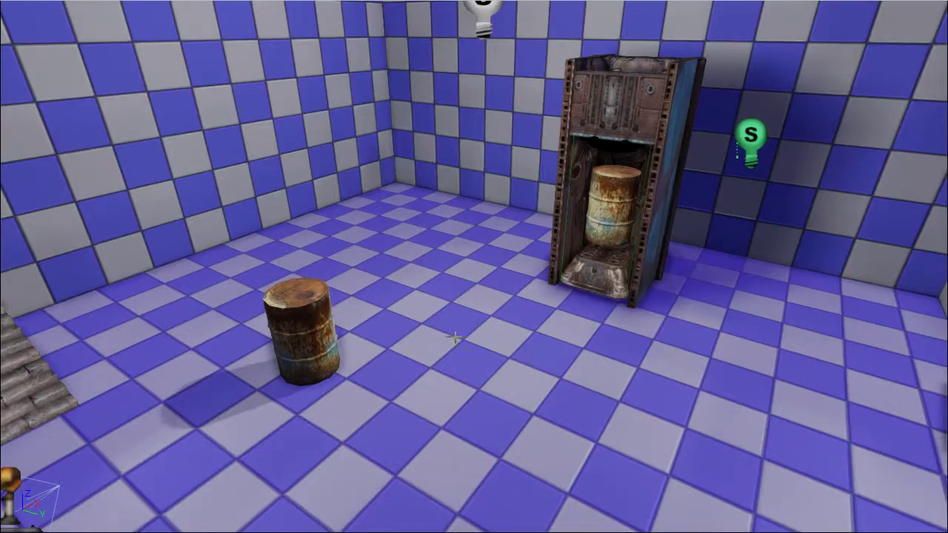
# Set entry [0] of the trigger volume Touch event's Class Proximity Types to KActor in Kismet
pyautogui.moveTo(527, 320); pyautogui.dragTo(556, 318, button='right')
pyautogui.press('a')
pyautogui.press('d')
pyautogui.press('d')
pyautogui.press('w')
pyautogui.press('a')
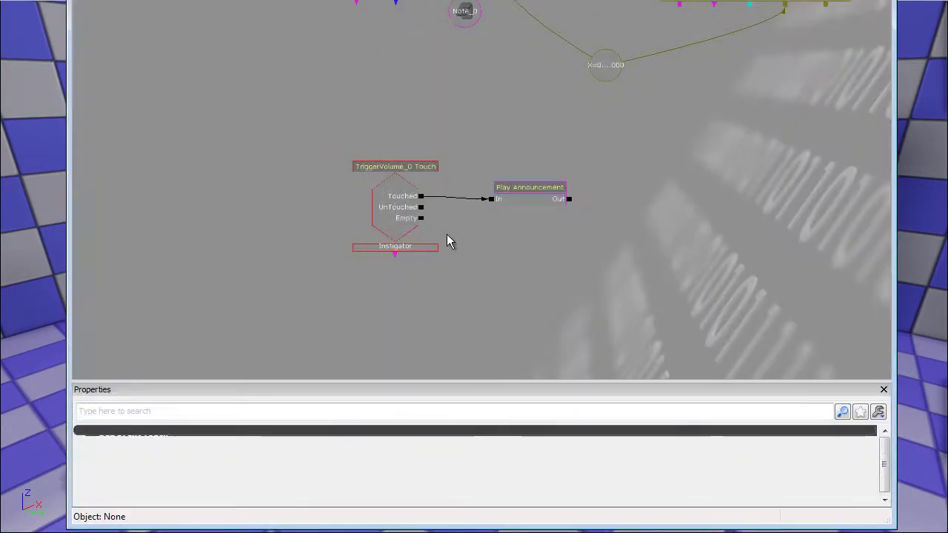
pyautogui.click(399, 212)
pyautogui.moveTo(559, 342); pyautogui.dragTo(565, 309)
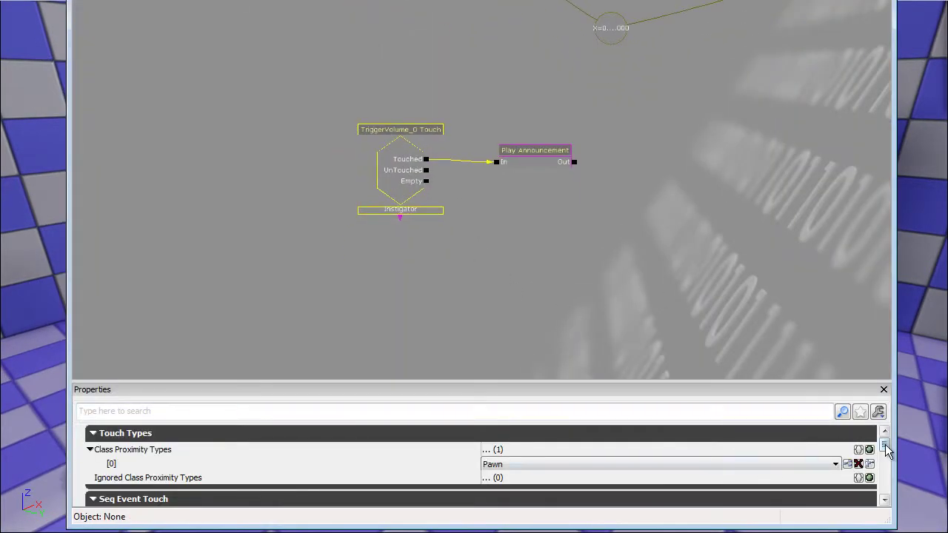
pyautogui.moveTo(886, 448); pyautogui.dragTo(887, 452)
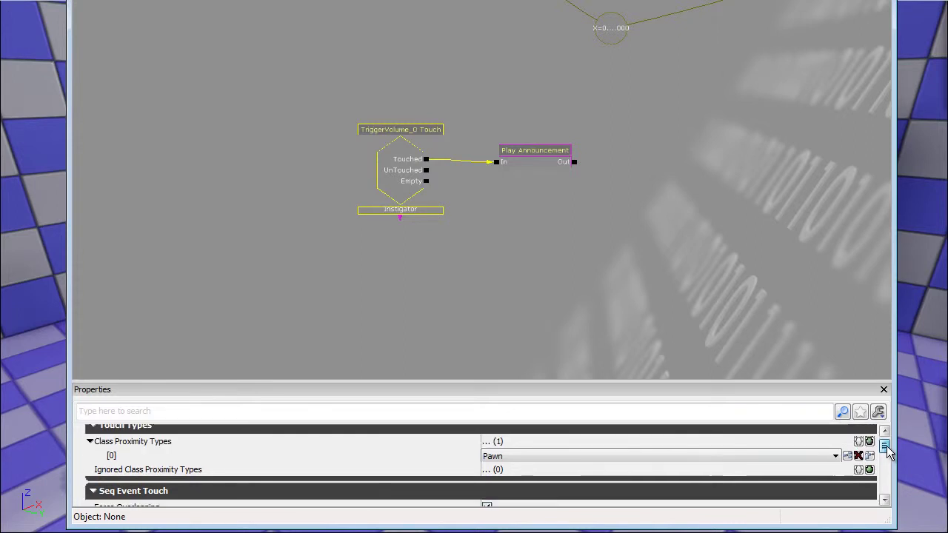
pyautogui.click(577, 457)
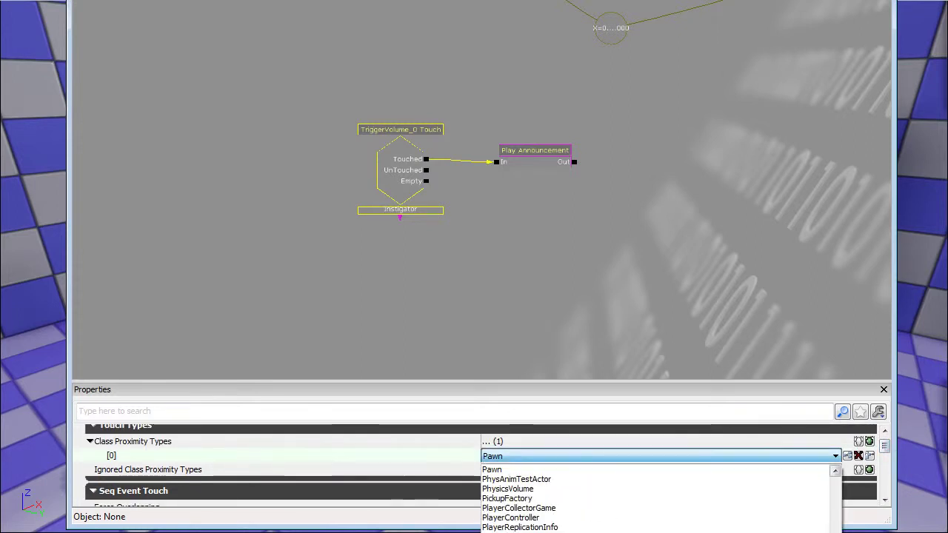
pyautogui.scroll(20, 656, 499)
pyautogui.scroll(-8, 656, 498)
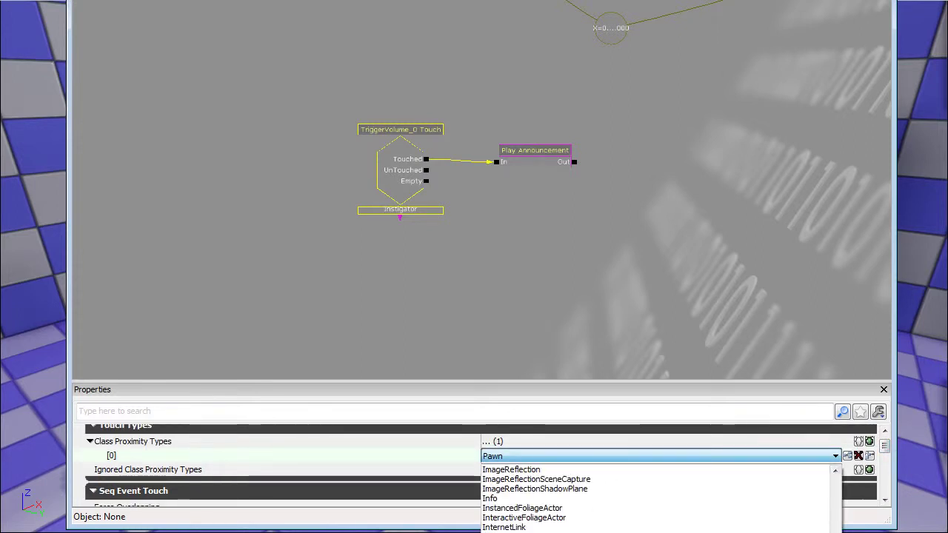
pyautogui.click(593, 531)
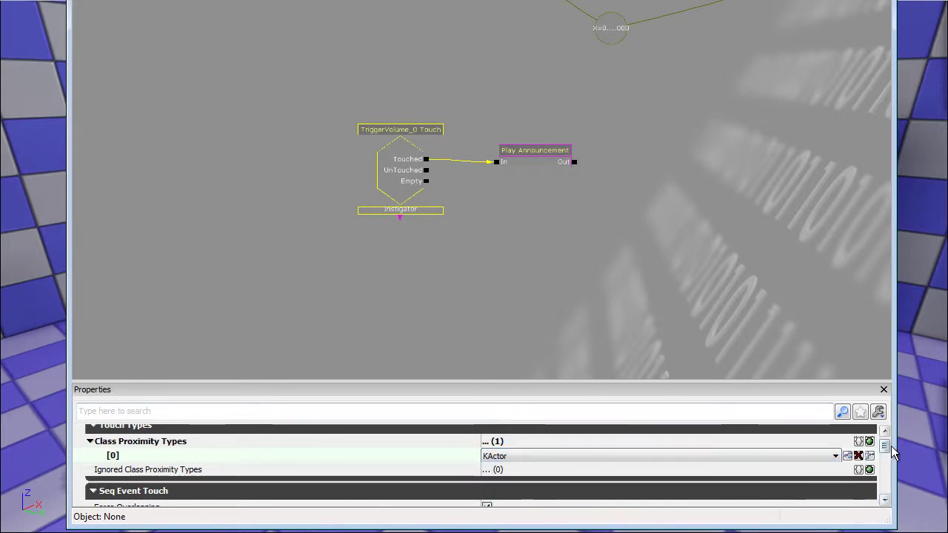
pyautogui.moveTo(886, 447); pyautogui.dragTo(887, 461)
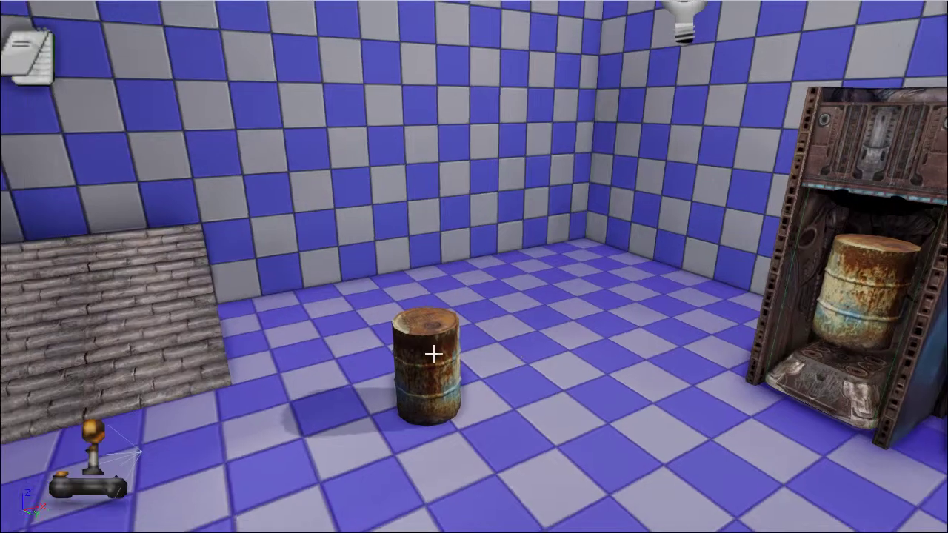
# Try turning off No Encroach Check in the loose barrel's collision properties, restore it, and close the properties
pyautogui.click(434, 349)
pyautogui.press('F4')
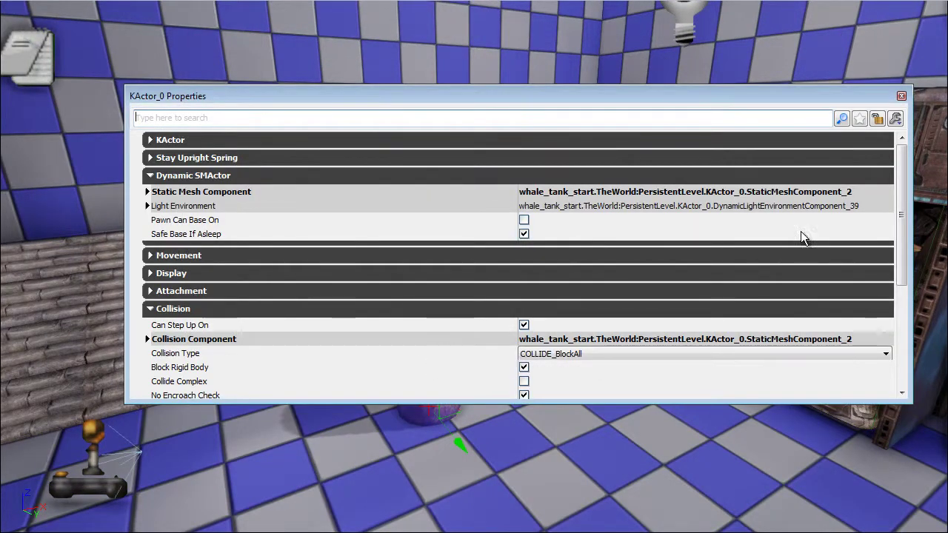
pyautogui.moveTo(901, 183); pyautogui.dragTo(903, 207)
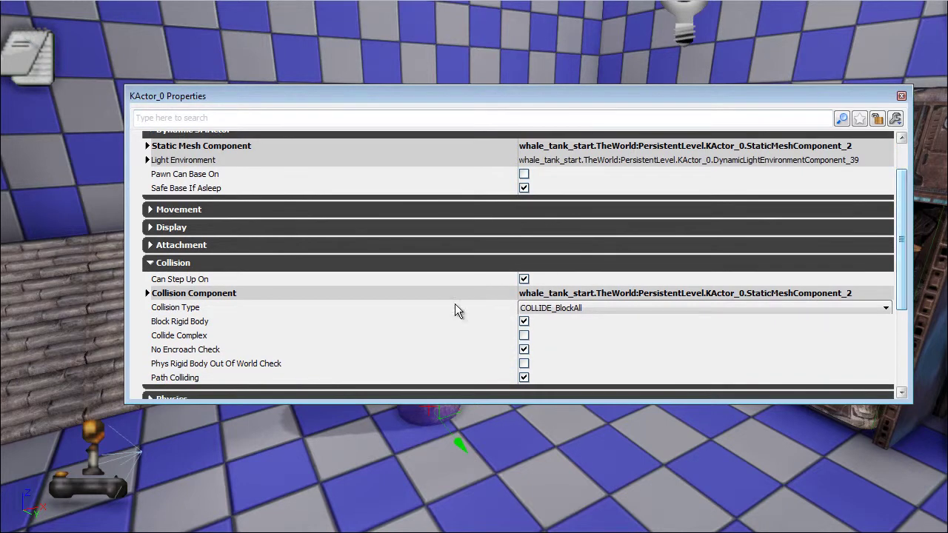
pyautogui.click(524, 350)
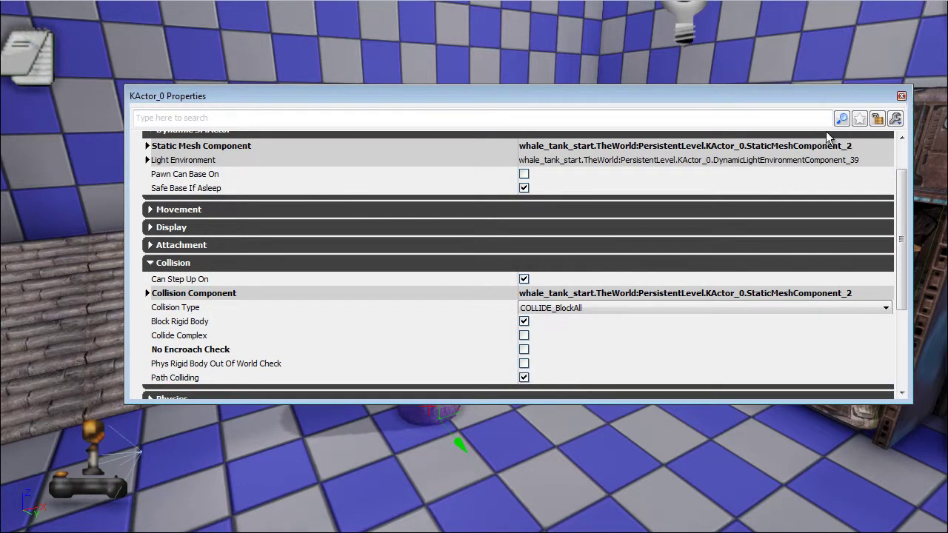
pyautogui.click(525, 350)
pyautogui.click(900, 96)
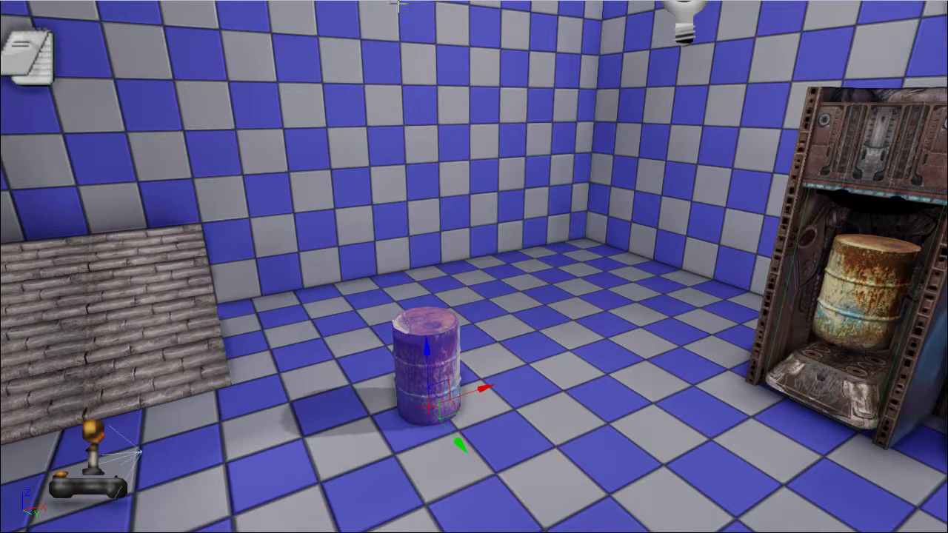
# Play the level and spawn a physics barrel with the wall button
pyautogui.click(395, 3)
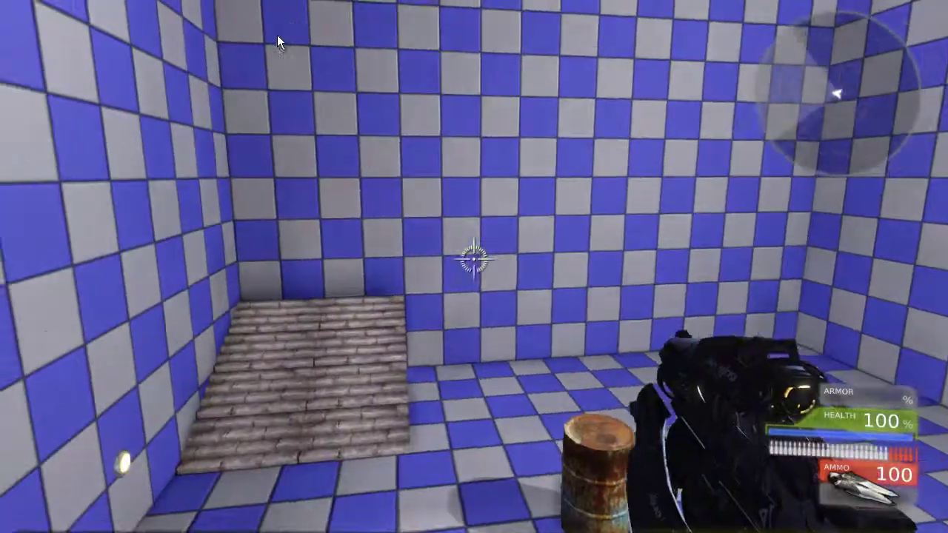
pyautogui.press('w')
pyautogui.press('e')
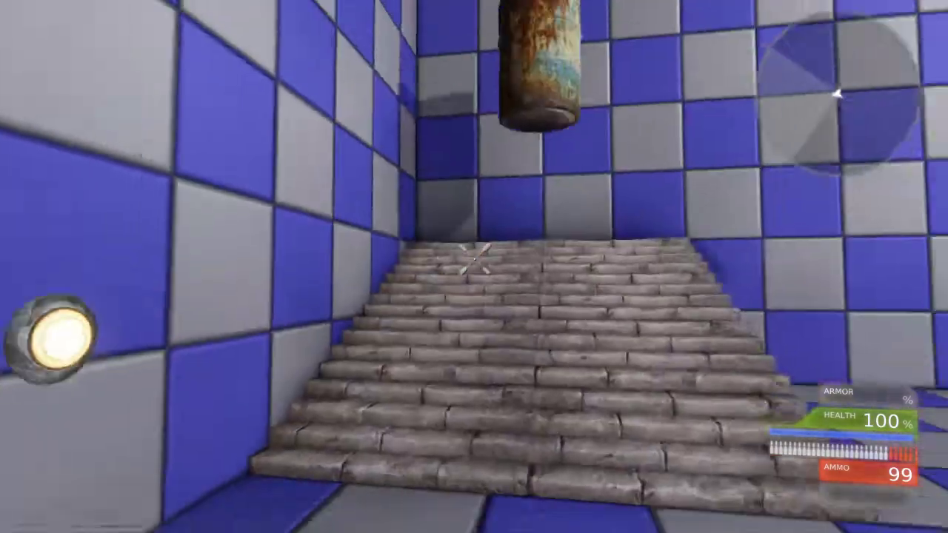
pyautogui.press('s')
pyautogui.press('a')
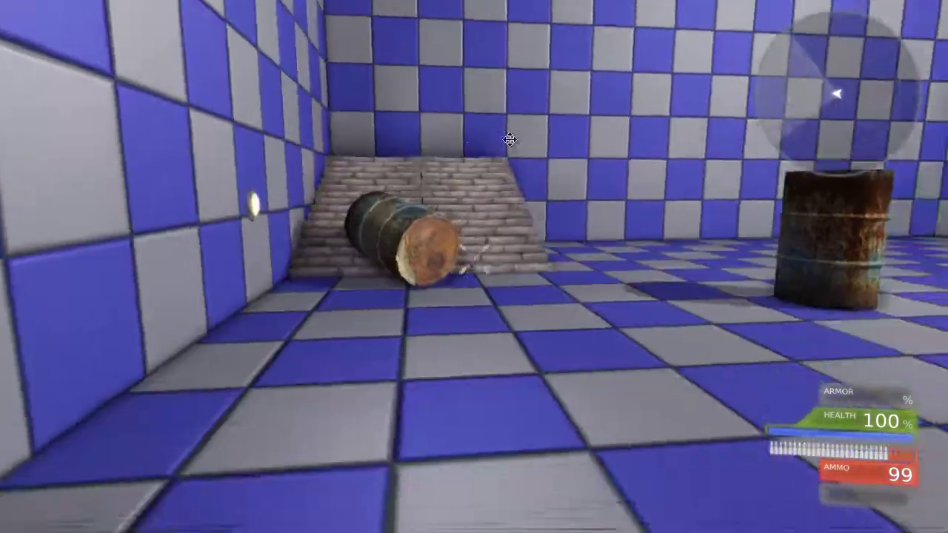
# Carry the spawned barrel and the loose barrel to the dispenser to compare their triggering, and stop playing
pyautogui.press('w')
pyautogui.press('w')
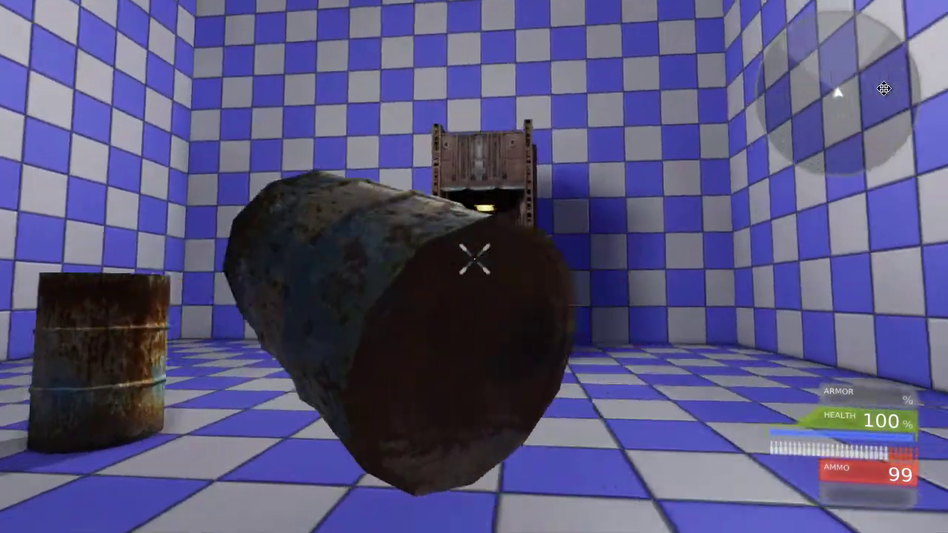
pyautogui.press('w')
pyautogui.press('s')
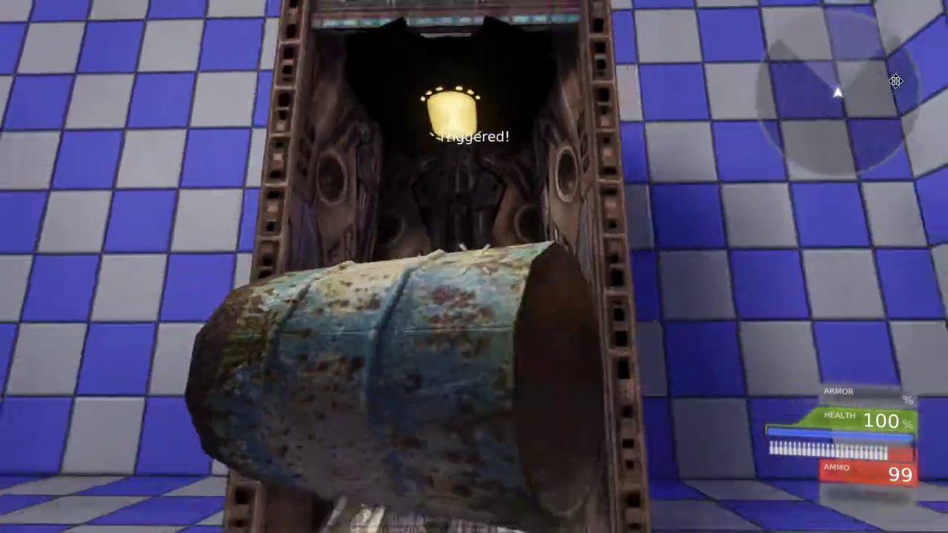
pyautogui.press('s')
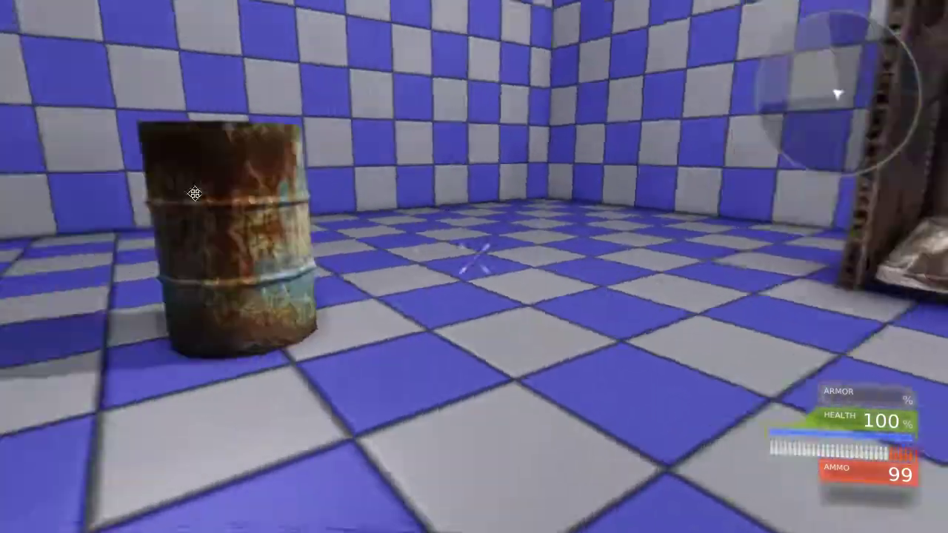
pyautogui.press('w')
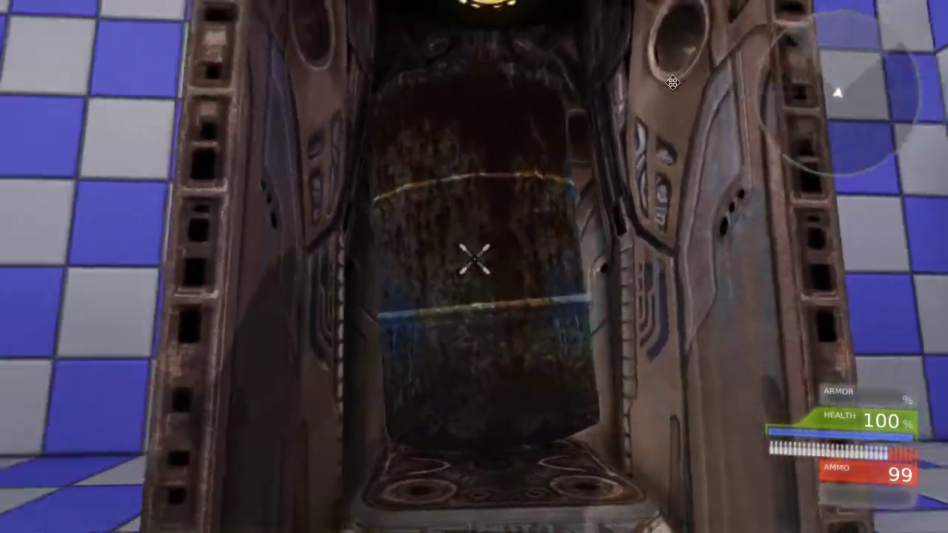
pyautogui.press('s')
pyautogui.press('Escape')
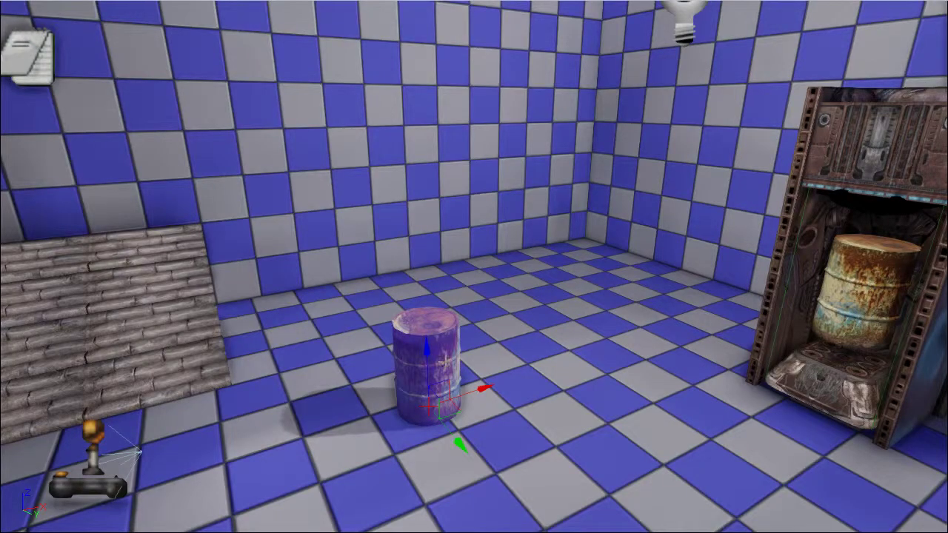
# Turn off No Encroach Check in the loose barrel's collision properties and close the properties
pyautogui.doubleClick(438, 336)
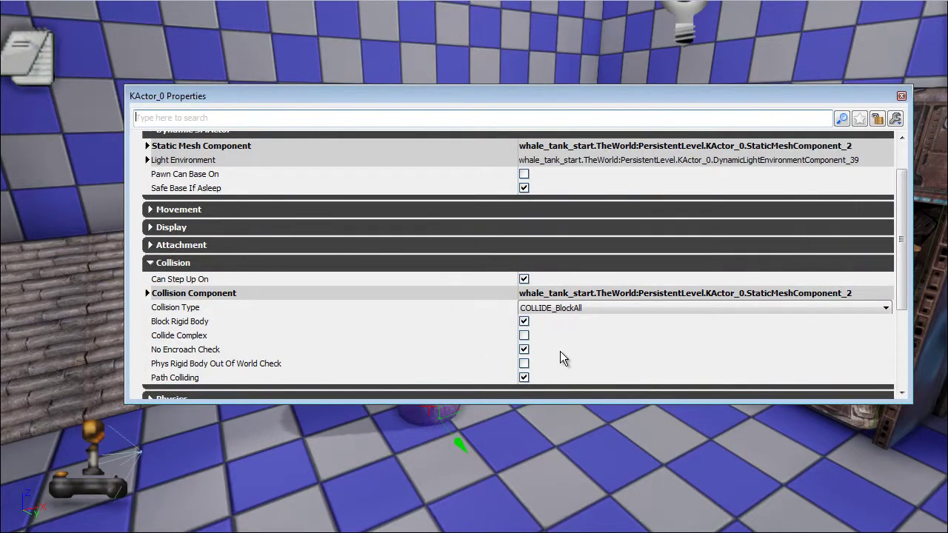
pyautogui.click(524, 349)
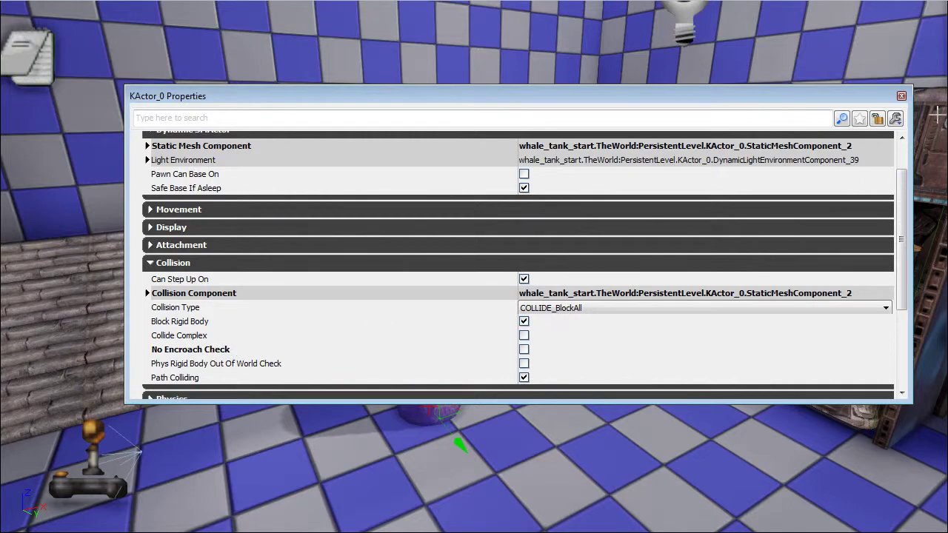
pyautogui.click(901, 96)
# Move the loose barrel across the floor toward the far wall
pyautogui.moveTo(599, 324); pyautogui.dragTo(570, 324, button='right')
pyautogui.moveTo(260, 359); pyautogui.dragTo(317, 303)
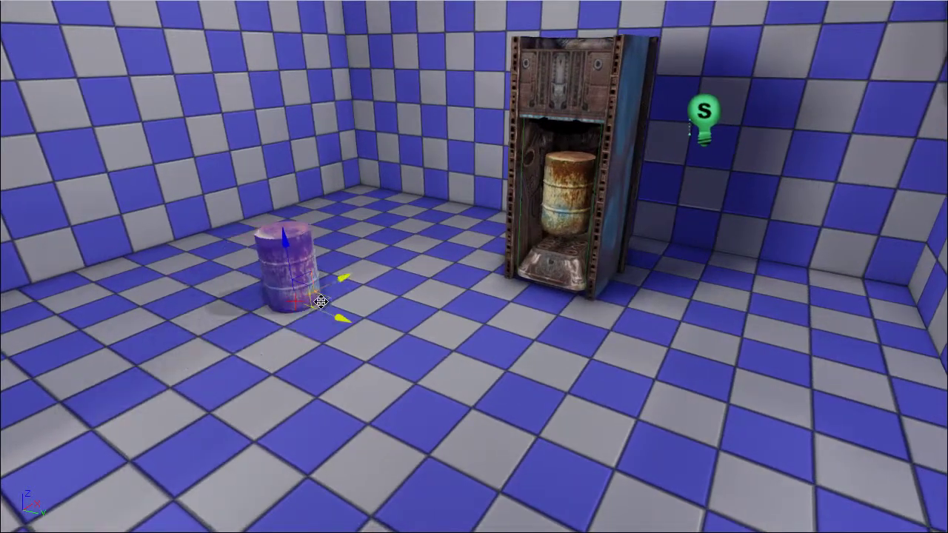
pyautogui.moveTo(460, 353); pyautogui.dragTo(465, 357, button='right')
pyautogui.moveTo(553, 385); pyautogui.dragTo(518, 382, button='right')
pyautogui.moveTo(516, 382); pyautogui.dragTo(474, 311)
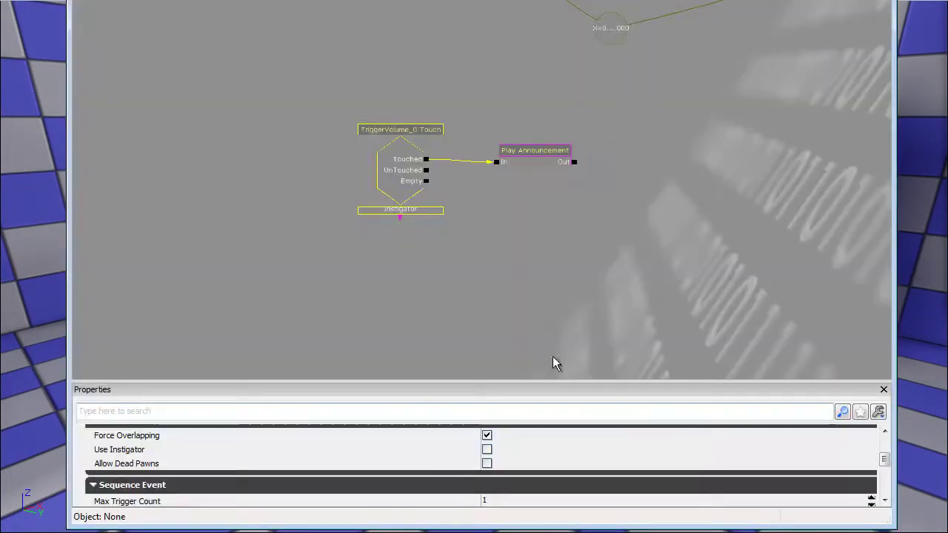
# Delete the Play Announcement action connected to the trigger volume Touch event in Kismet
pyautogui.click(526, 258)
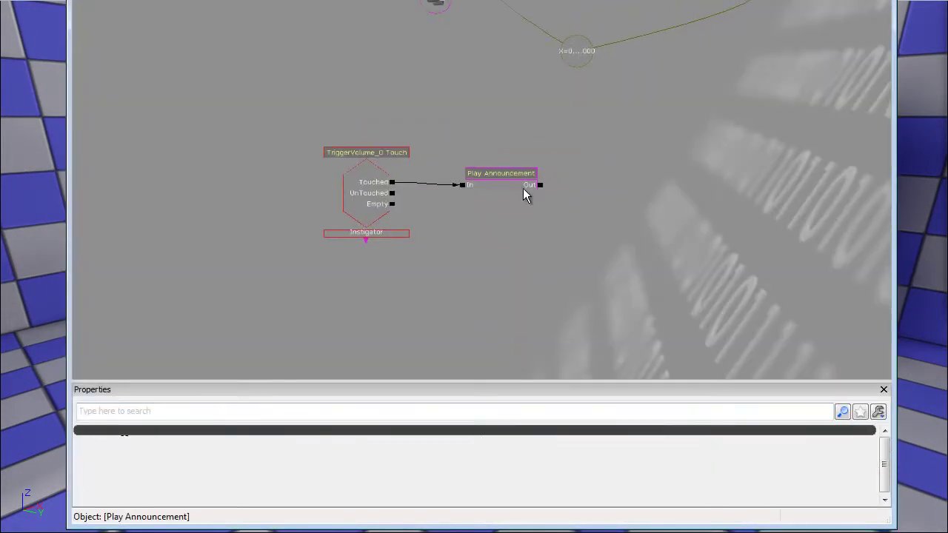
pyautogui.click(523, 188)
pyautogui.press('Delete')
pyautogui.moveTo(519, 224); pyautogui.dragTo(453, 216)
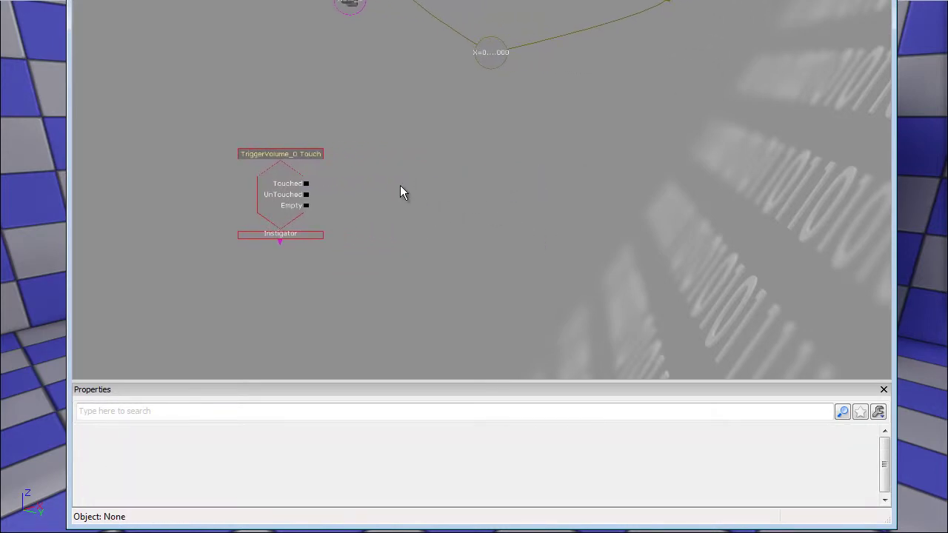
# Add a Destroy actor action and place it beside the trigger volume Touch event
pyautogui.rightClick(400, 186)
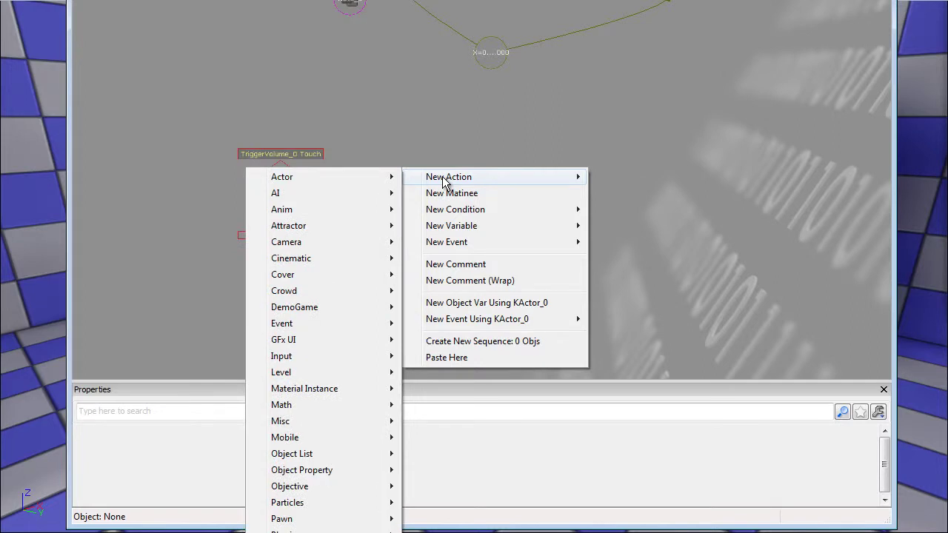
pyautogui.moveTo(324, 180)
pyautogui.click(181, 259)
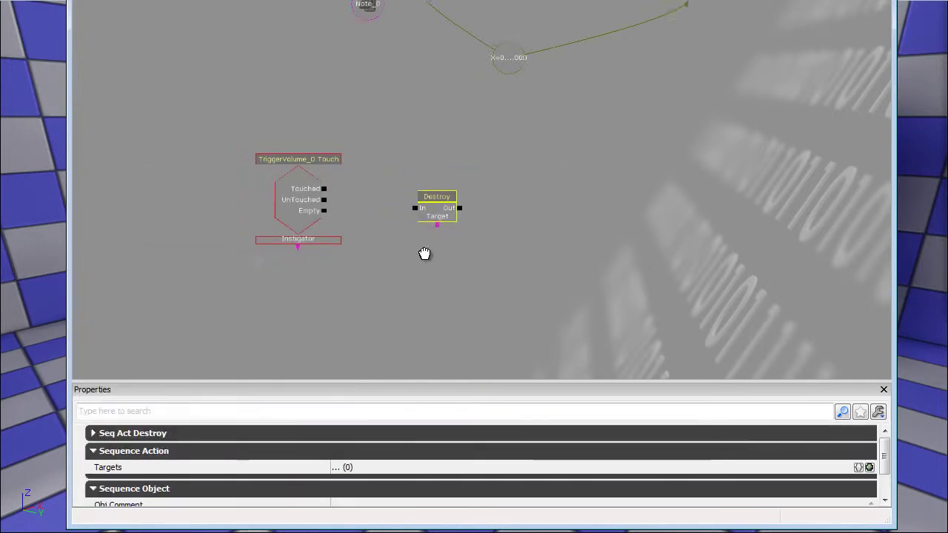
pyautogui.moveTo(424, 254); pyautogui.dragTo(482, 260)
pyautogui.keyDown('ctrl'); pyautogui.moveTo(502, 217); pyautogui.dragTo(485, 208); pyautogui.keyUp('ctrl')
pyautogui.moveTo(399, 281); pyautogui.dragTo(442, 241)
# Add an empty Object variable below the Destroy action and link the Touch event's Instigator to it
pyautogui.rightClick(422, 225)
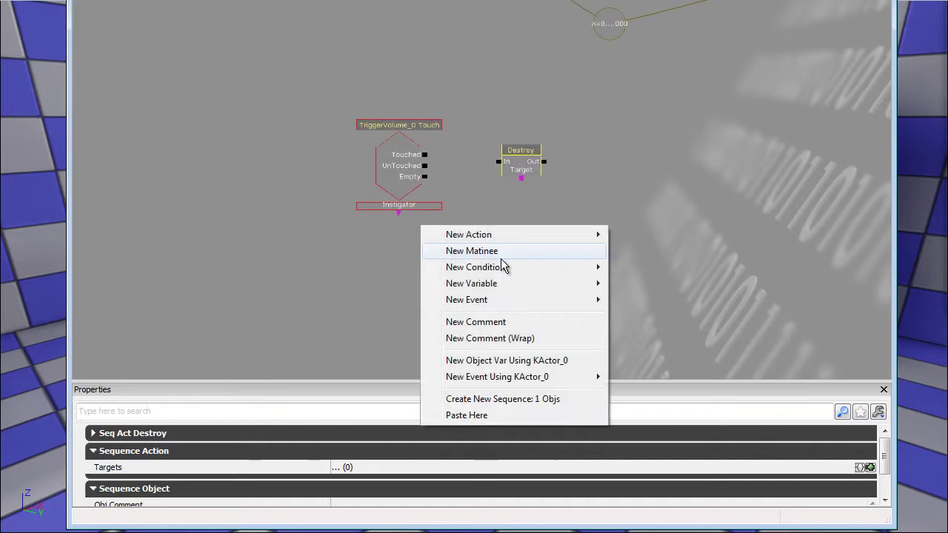
pyautogui.moveTo(508, 282)
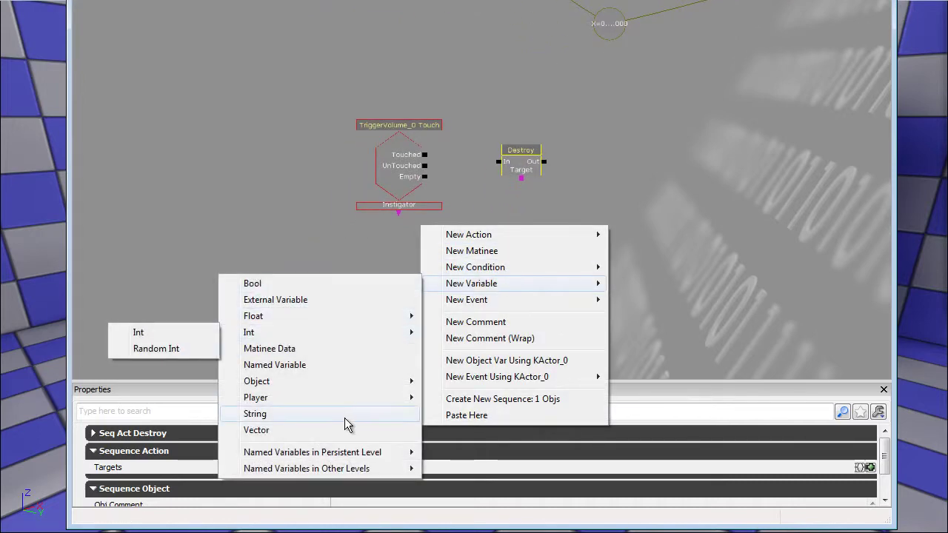
pyautogui.moveTo(314, 381)
pyautogui.click(200, 381)
pyautogui.scroll(2, 541, 268)
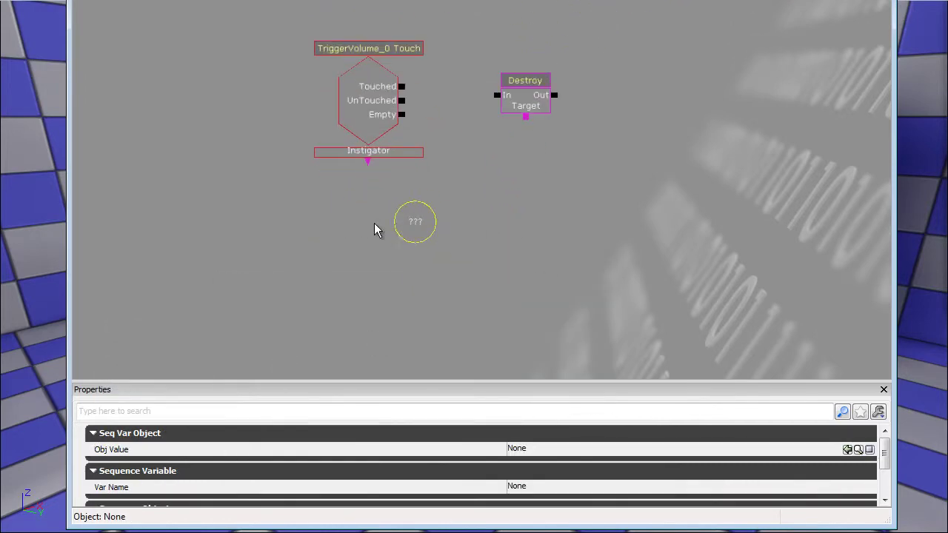
pyautogui.keyDown('ctrl'); pyautogui.moveTo(428, 221); pyautogui.dragTo(480, 210); pyautogui.keyUp('ctrl')
pyautogui.moveTo(368, 162); pyautogui.dragTo(463, 219)
pyautogui.moveTo(325, 130); pyautogui.dragTo(306, 194)
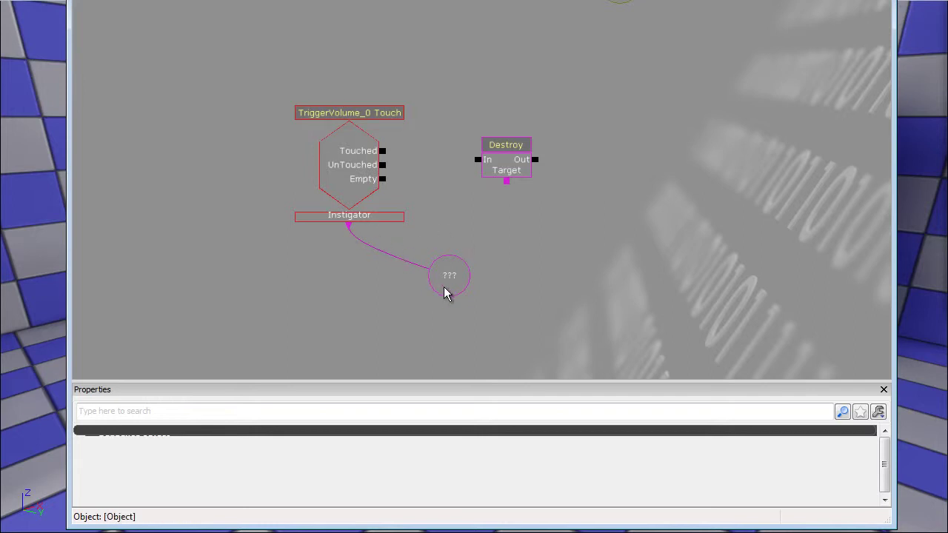
# Link the Destroy action's Target to the empty Object variable and connect the trigger volume's Touched output to Destroy's In
pyautogui.moveTo(444, 287); pyautogui.dragTo(434, 306)
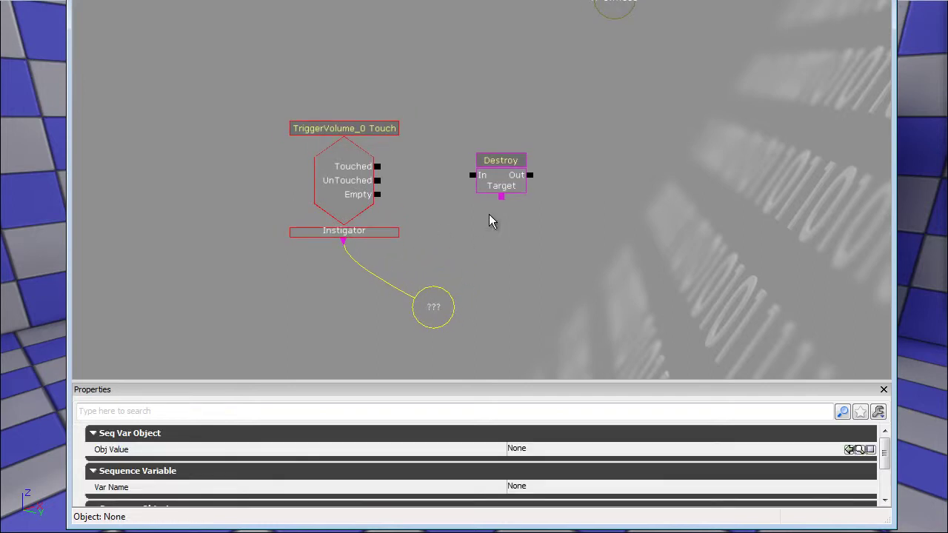
pyautogui.moveTo(502, 197); pyautogui.dragTo(438, 313)
pyautogui.click(508, 184)
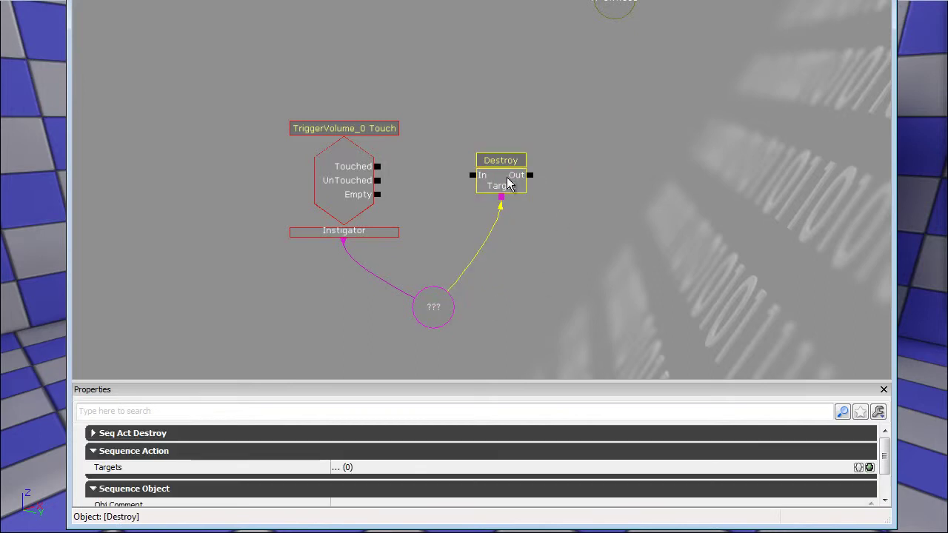
pyautogui.moveTo(508, 184); pyautogui.dragTo(487, 180)
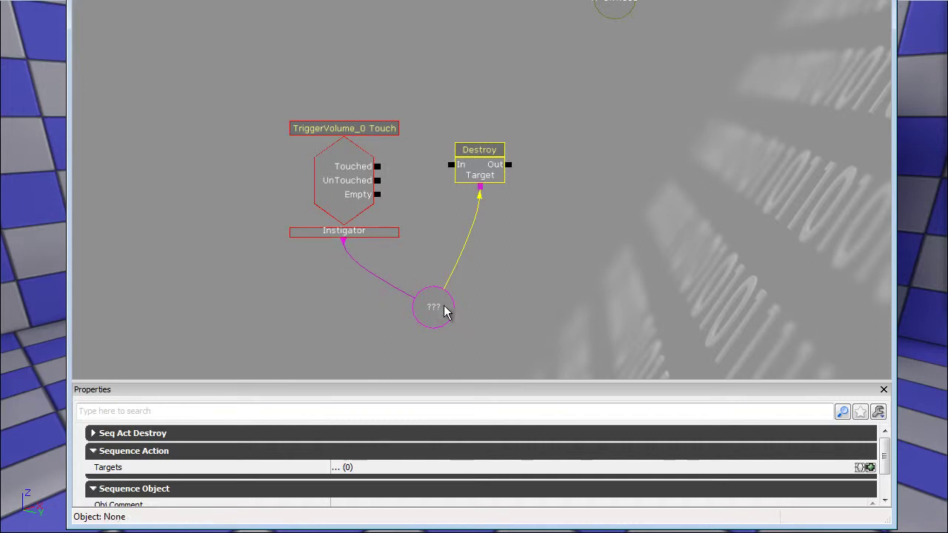
pyautogui.moveTo(513, 304); pyautogui.dragTo(526, 256)
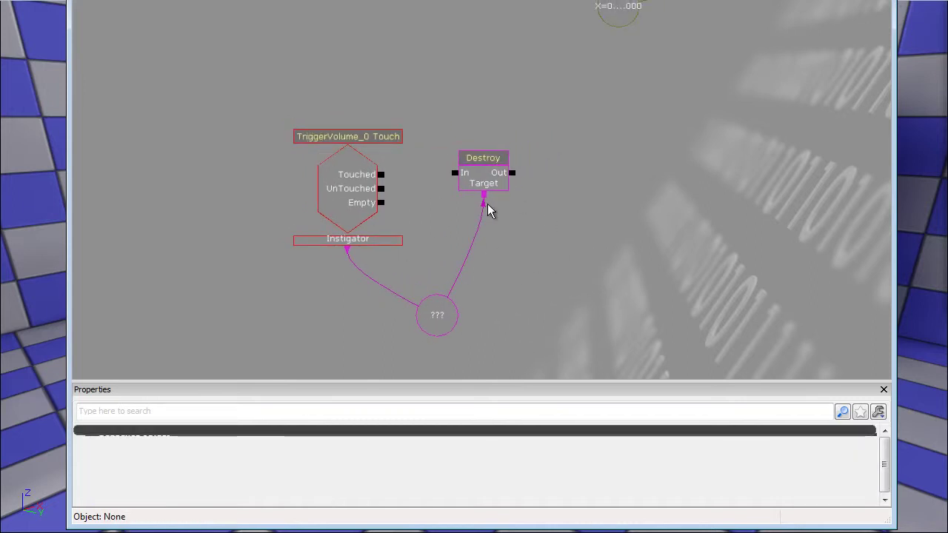
pyautogui.moveTo(382, 174); pyautogui.dragTo(455, 172)
pyautogui.moveTo(536, 235); pyautogui.dragTo(438, 251)
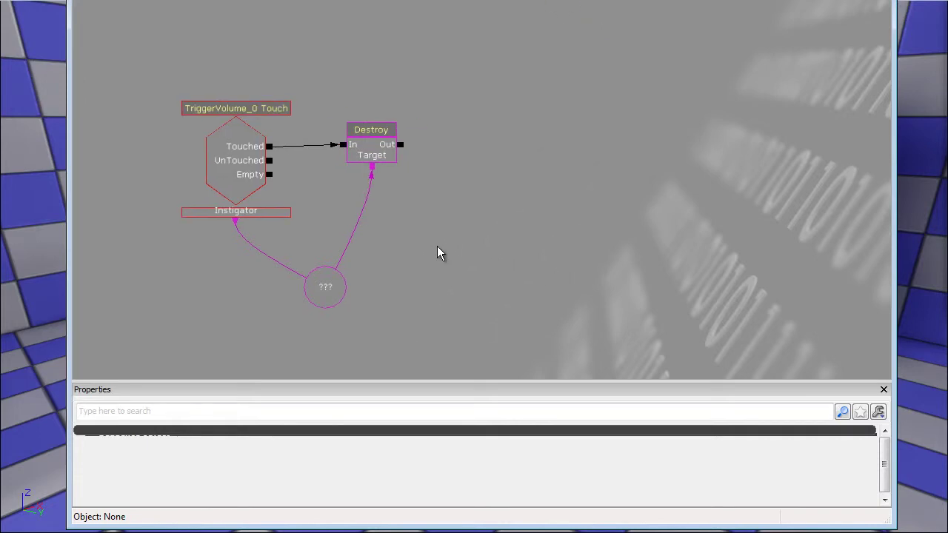
# Add a Toggle Hidden action and place it beside the Destroy action in Kismet
pyautogui.moveTo(545, 165); pyautogui.dragTo(467, 93)
pyautogui.rightClick(466, 88)
pyautogui.moveTo(511, 80)
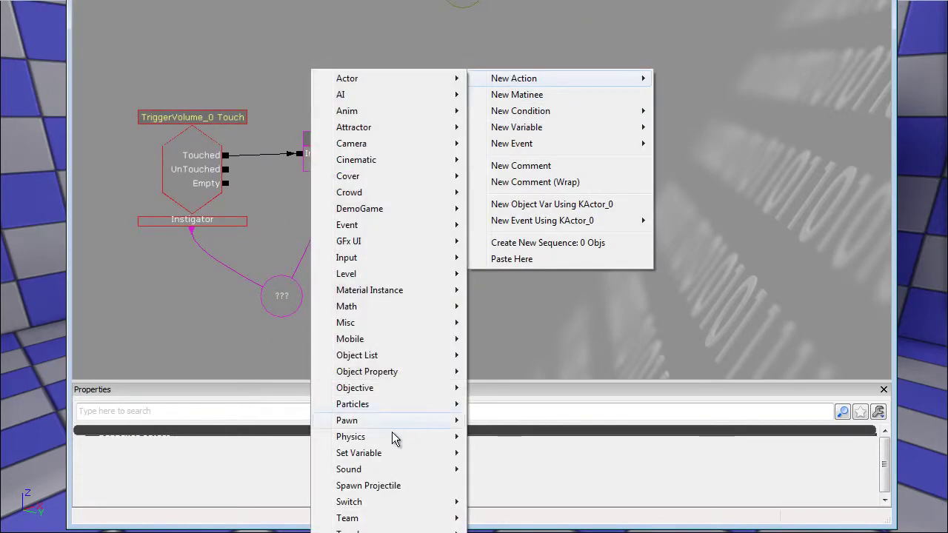
pyautogui.moveTo(355, 527)
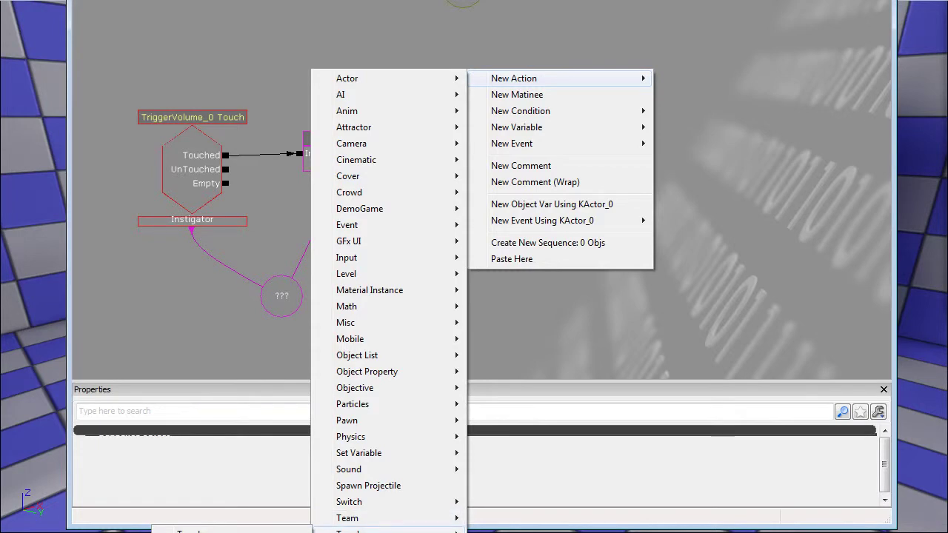
pyautogui.click(206, 532)
pyautogui.moveTo(539, 214); pyautogui.dragTo(594, 240)
pyautogui.keyDown('ctrl'); pyautogui.moveTo(568, 151); pyautogui.dragTo(538, 190); pyautogui.keyUp('ctrl')
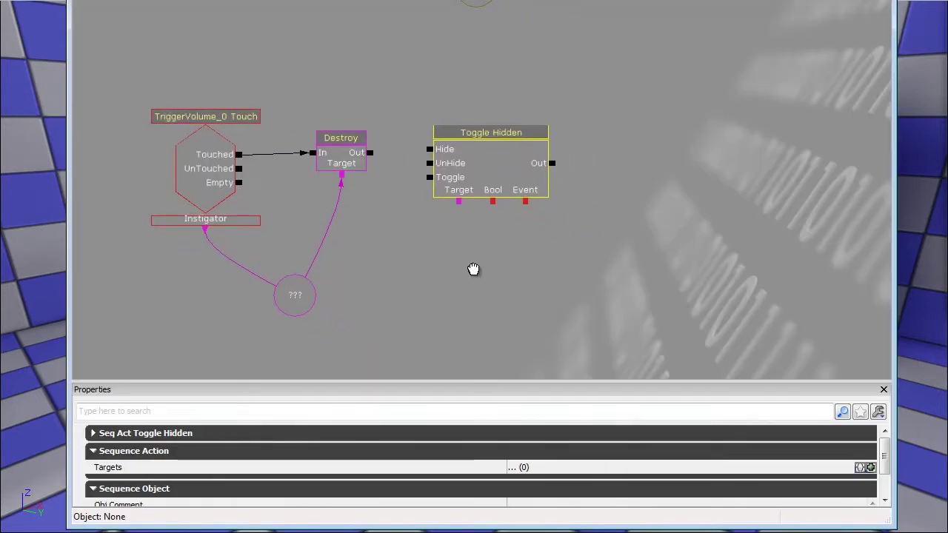
# Add an object variable for InterpActor_0 below the Toggle Hidden action and link it to that action's Target
pyautogui.rightClick(474, 247)
pyautogui.click(552, 381)
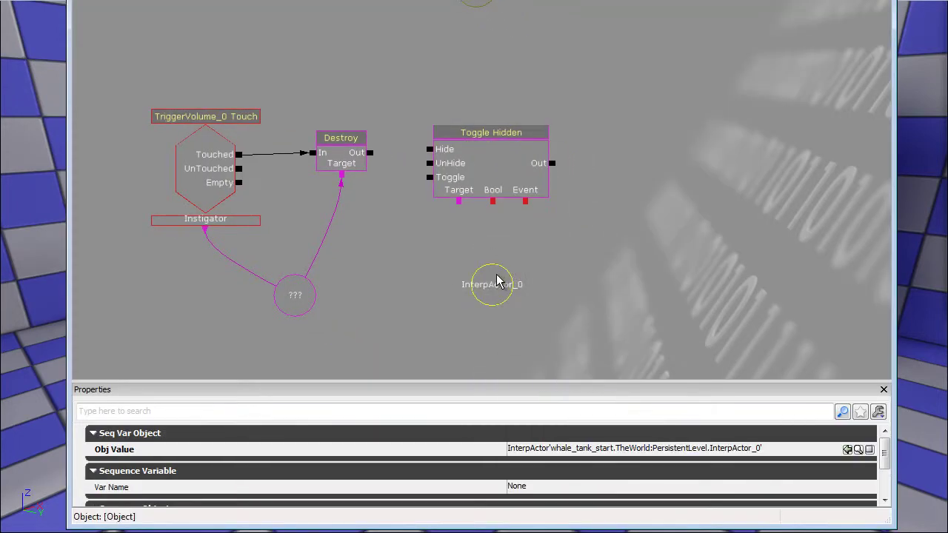
pyautogui.moveTo(499, 277); pyautogui.dragTo(457, 248)
pyautogui.moveTo(460, 203); pyautogui.dragTo(455, 241)
pyautogui.moveTo(508, 258); pyautogui.dragTo(404, 281)
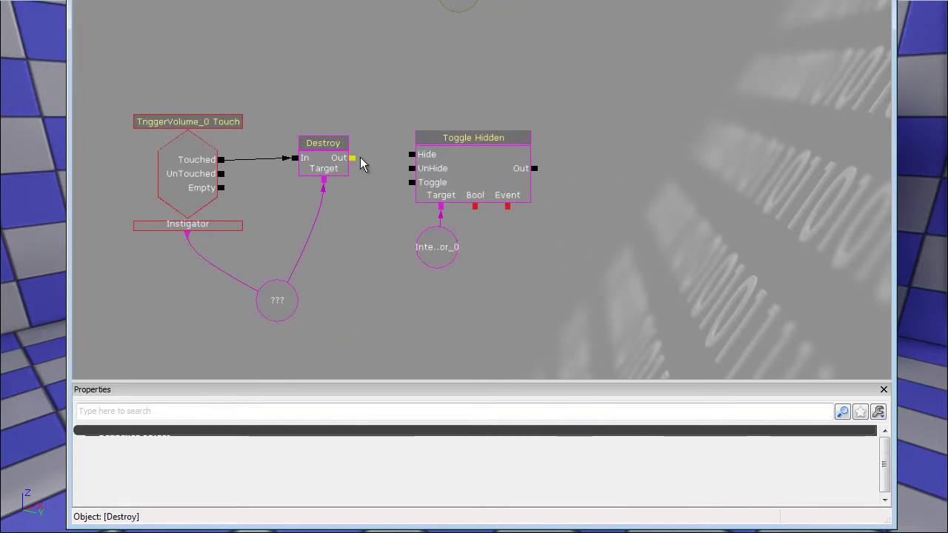
# Connect the Destroy action's Out to the UnHide input of the Toggle Hidden action
pyautogui.moveTo(354, 158); pyautogui.dragTo(410, 158)
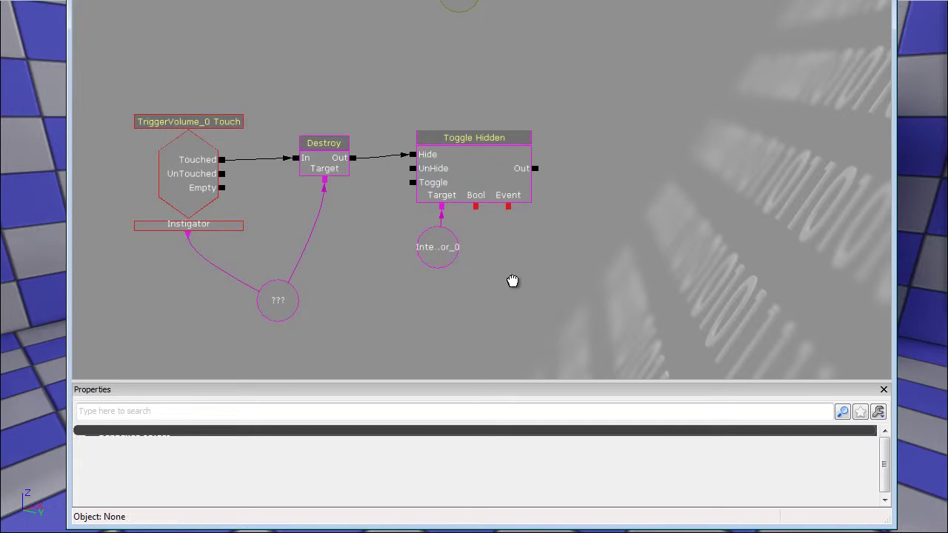
pyautogui.moveTo(511, 279); pyautogui.dragTo(470, 278)
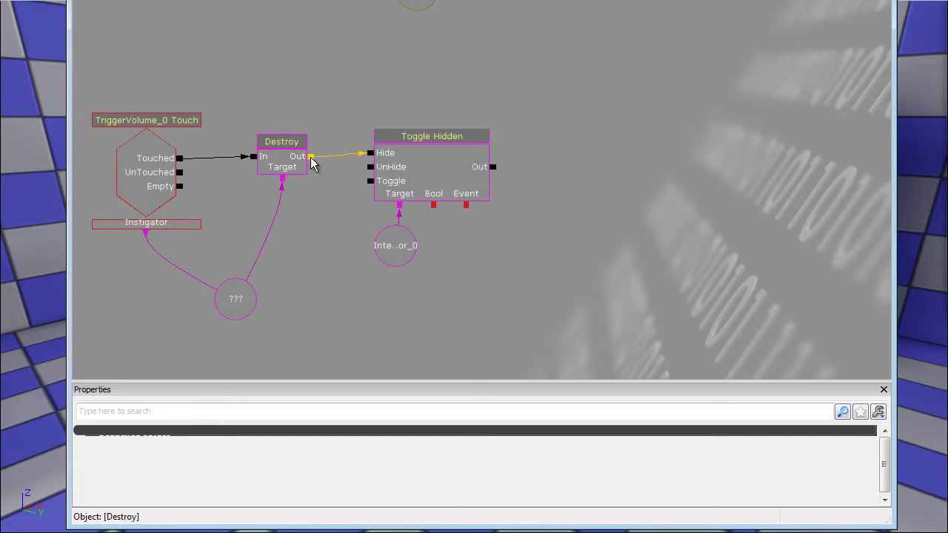
pyautogui.moveTo(370, 167); pyautogui.dragTo(311, 156)
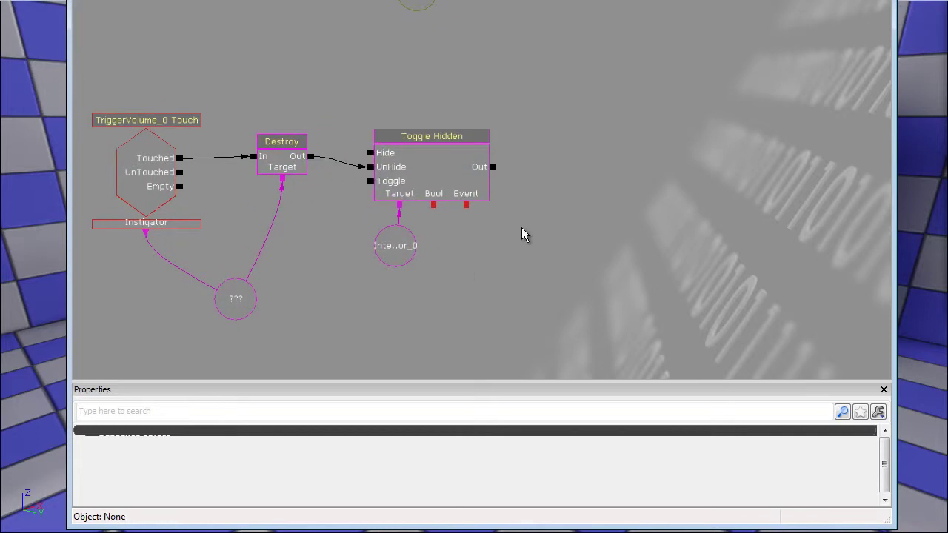
pyautogui.moveTo(522, 233); pyautogui.dragTo(409, 145)
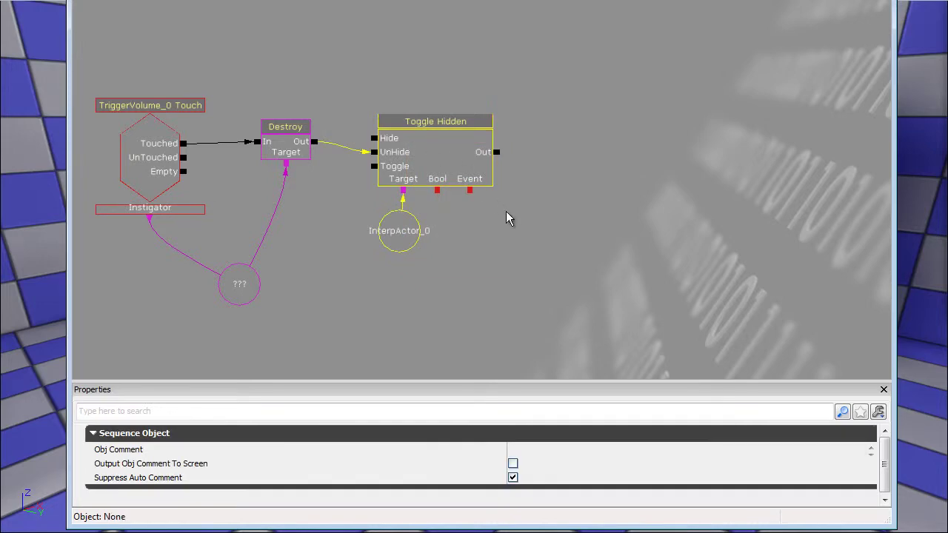
pyautogui.click(507, 218)
pyautogui.moveTo(615, 239); pyautogui.dragTo(663, 216)
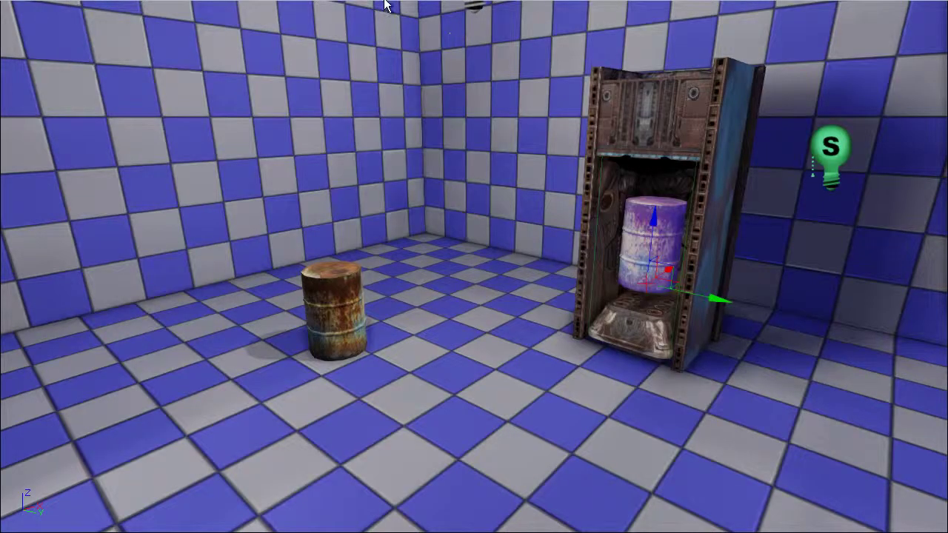
# Play-test the level by bringing a barrel to the dispenser, and examine the dispenser's barrel from several angles
pyautogui.click(390, 0)
pyautogui.press('w')
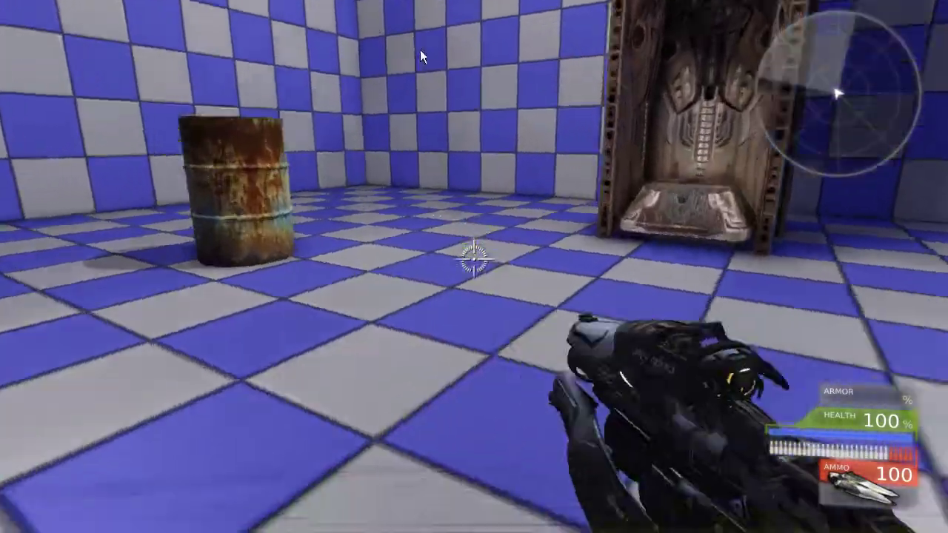
pyautogui.press('1')
pyautogui.moveTo(417, 43); pyautogui.dragTo(577, 0, button='right')
pyautogui.press('w')
pyautogui.press('s')
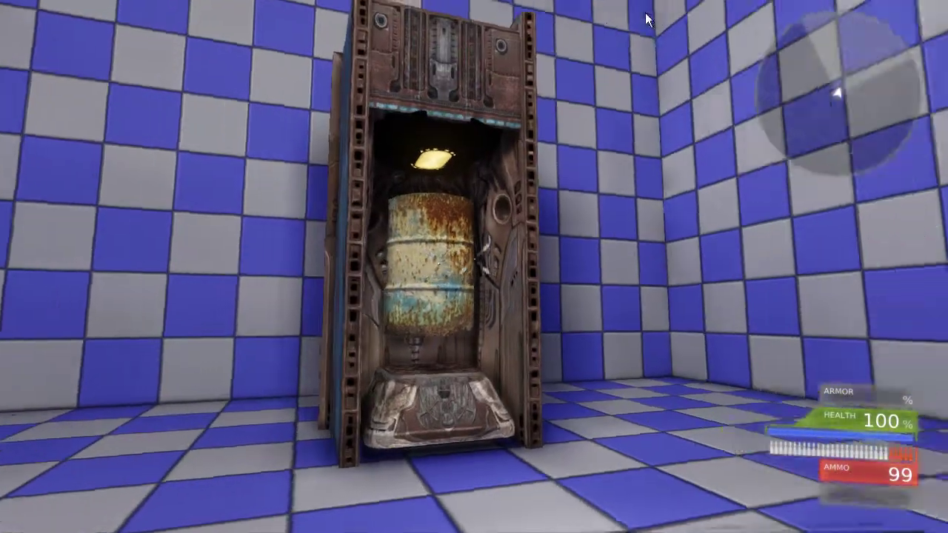
pyautogui.press('d')
pyautogui.press('s')
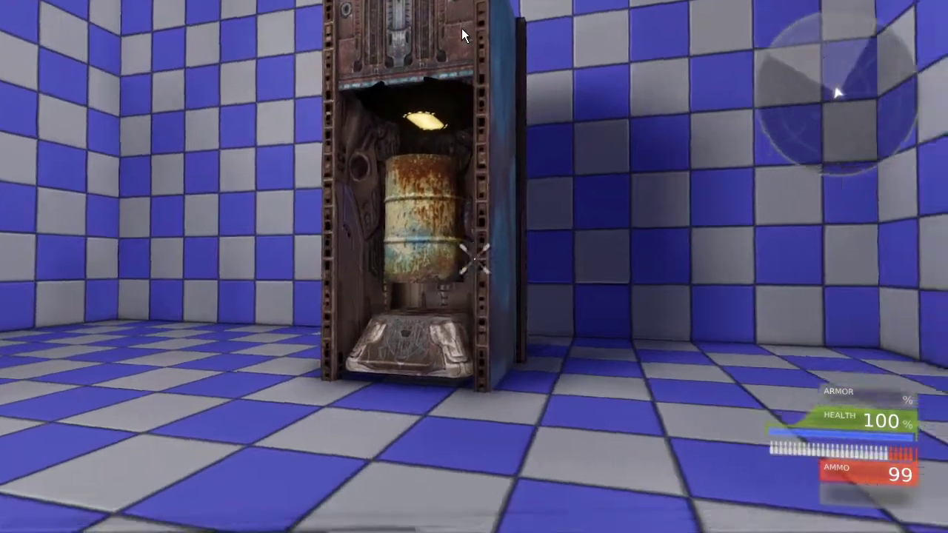
pyautogui.press('w')
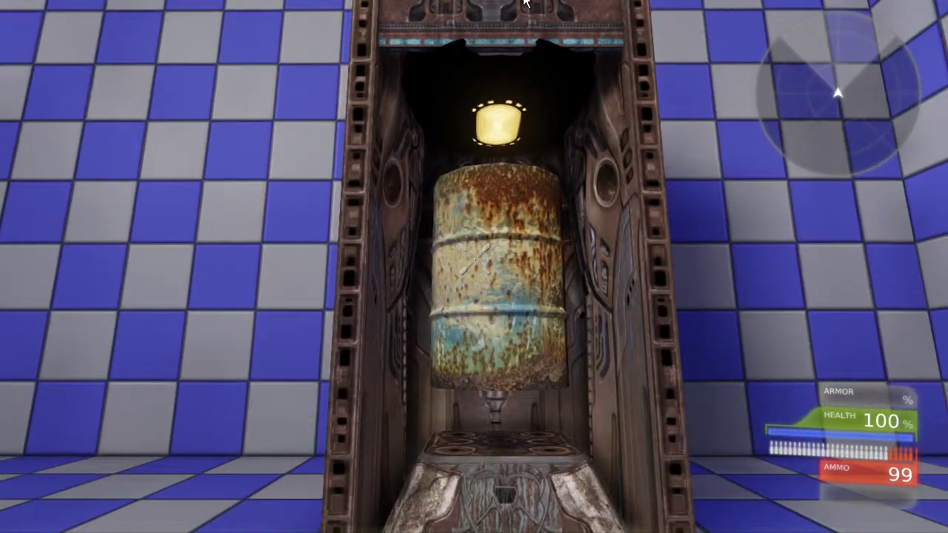
pyautogui.press('d')
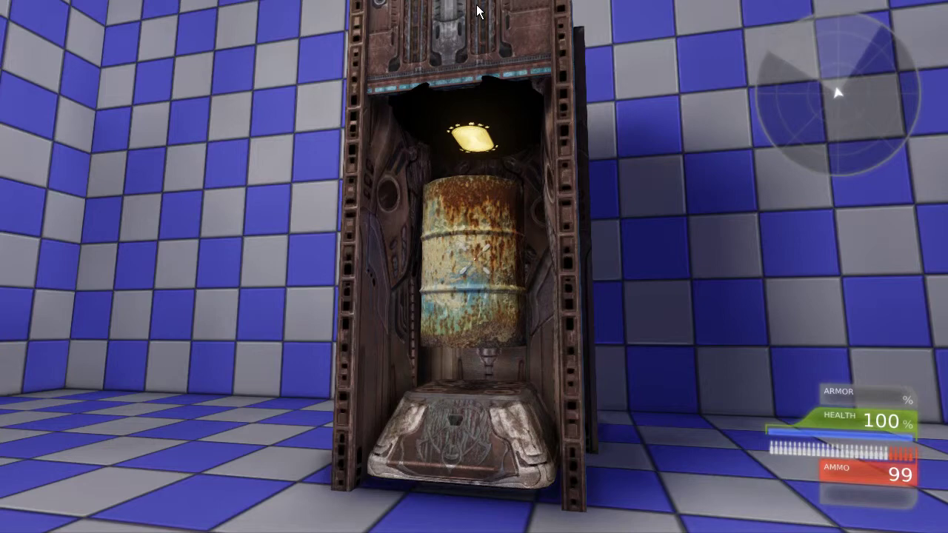
pyautogui.press('Escape')
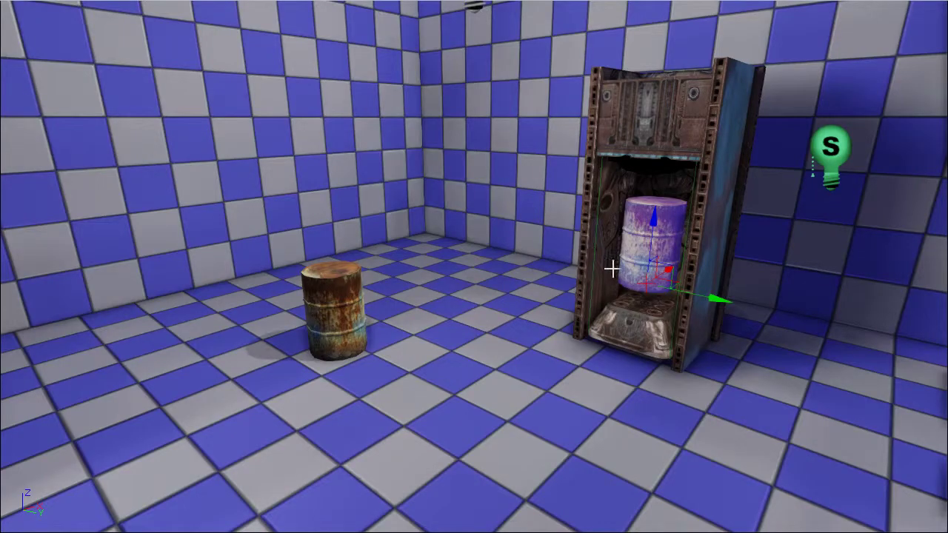
# Play-test the level again, spawning a barrel with the wall button and carrying it into the dispenser
pyautogui.moveTo(408, 230); pyautogui.dragTo(402, 237, button='right')
pyautogui.click(398, 2)
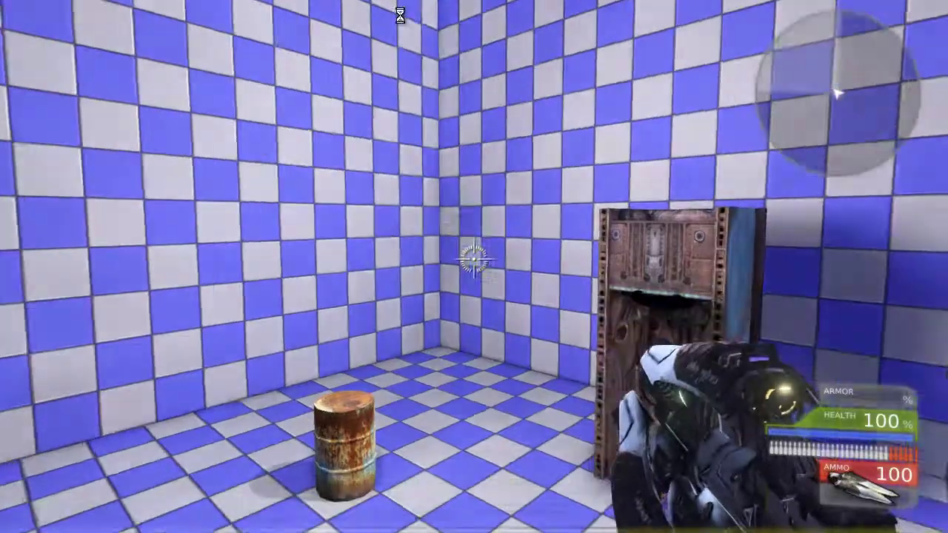
pyautogui.press('w')
pyautogui.click(473, 258)
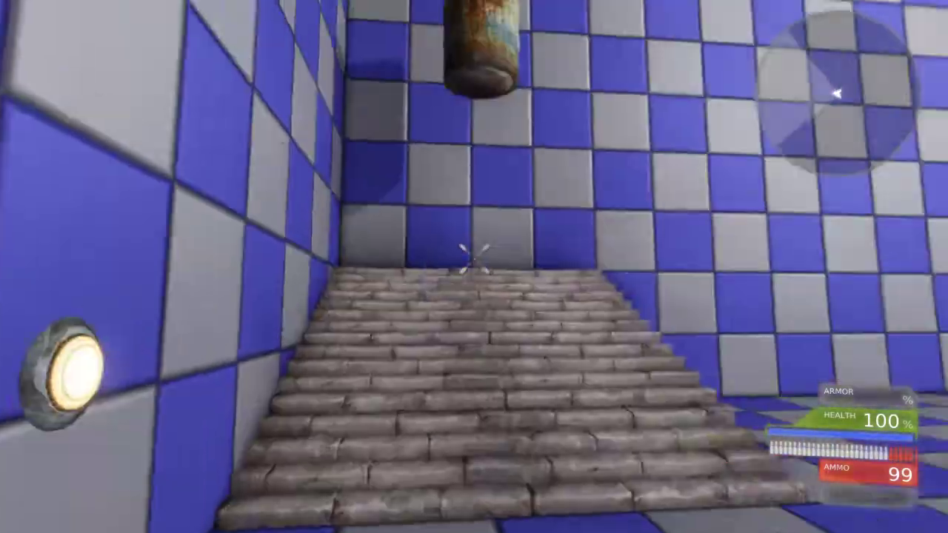
pyautogui.press('s')
pyautogui.press('w')
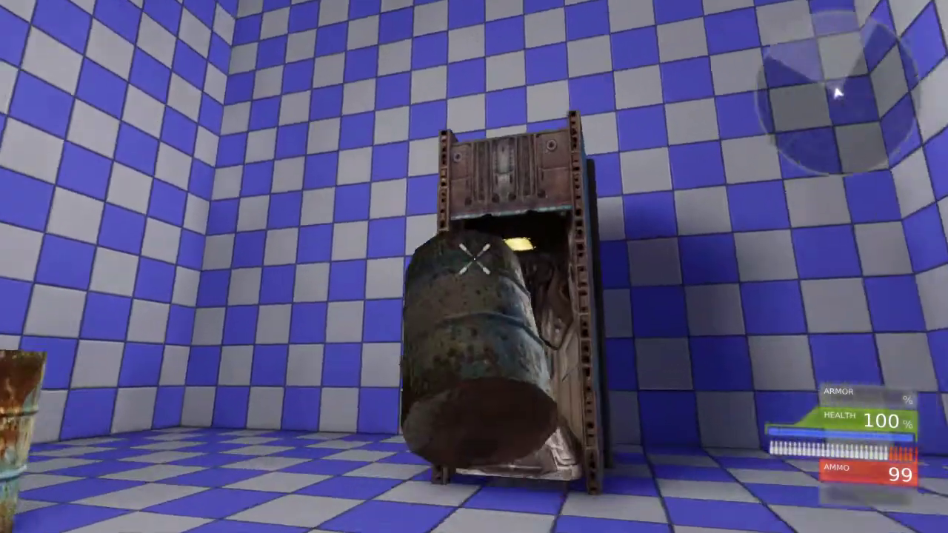
pyautogui.press('s')
pyautogui.press('a')
pyautogui.press('a')
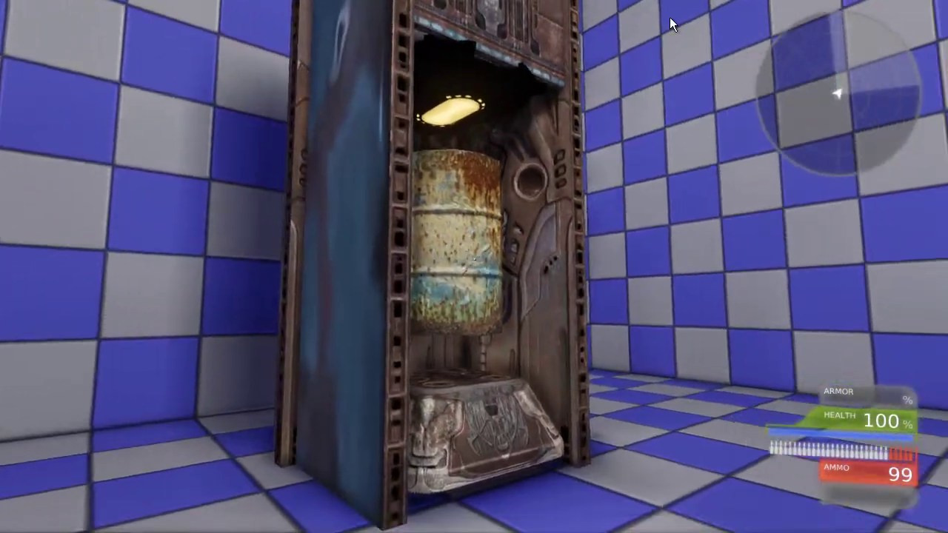
pyautogui.press('a')
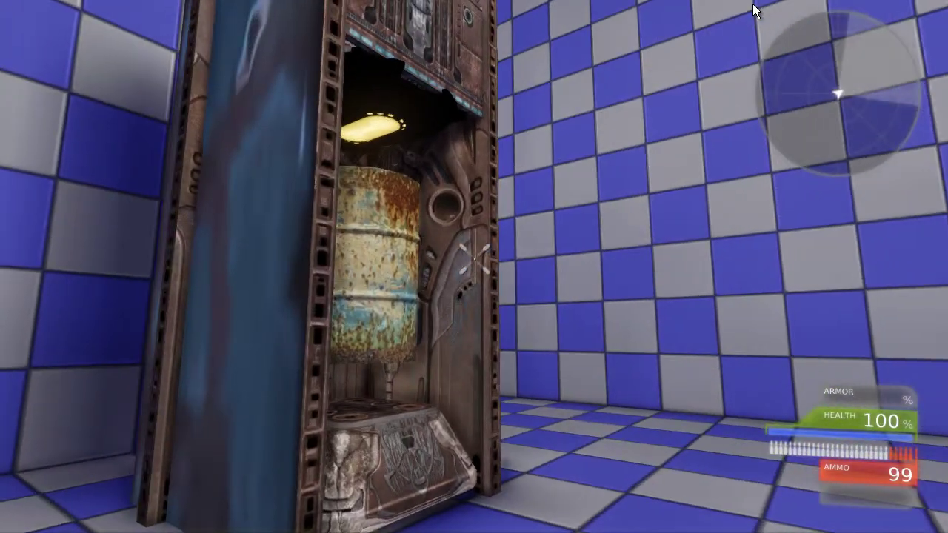
pyautogui.press('d')
pyautogui.press('Escape')
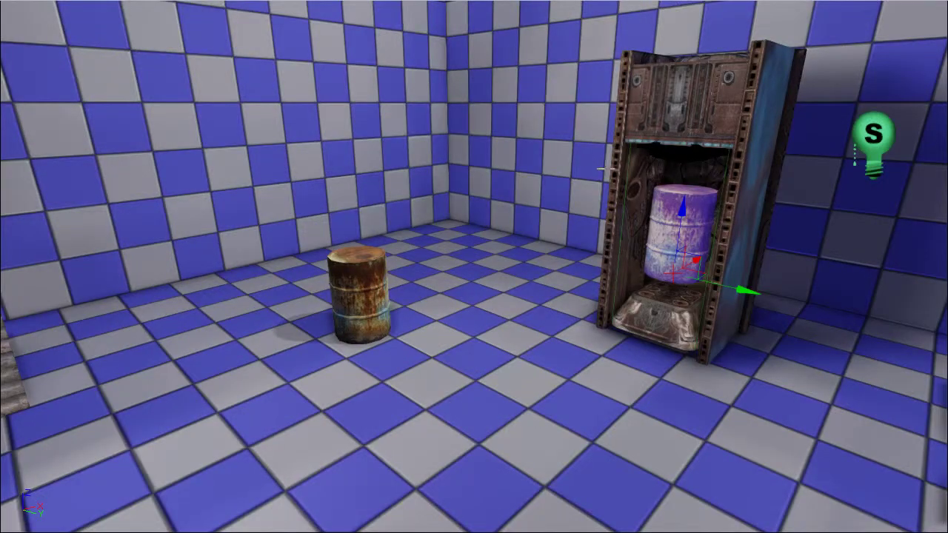
pyautogui.press('a')
pyautogui.moveTo(561, 289); pyautogui.dragTo(468, 282, button='right')
pyautogui.press('w')
pyautogui.press('d')
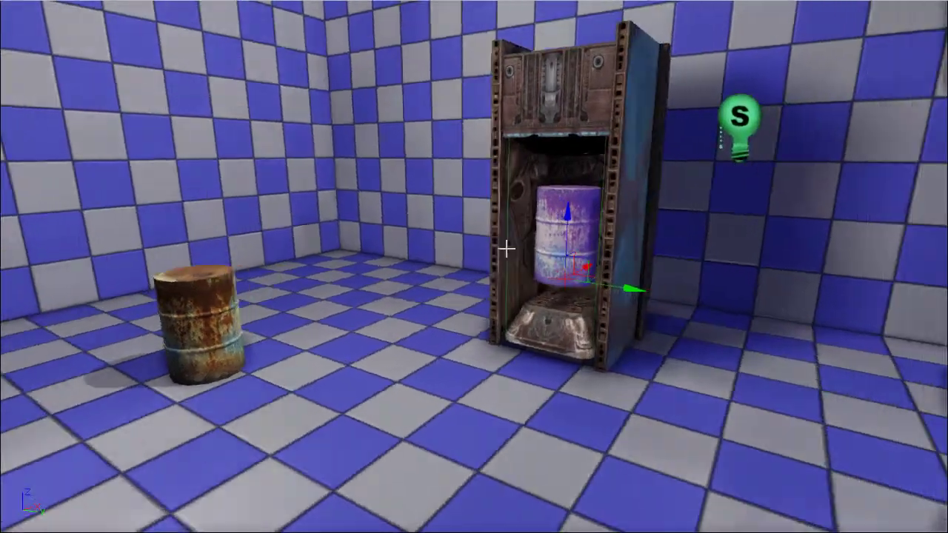